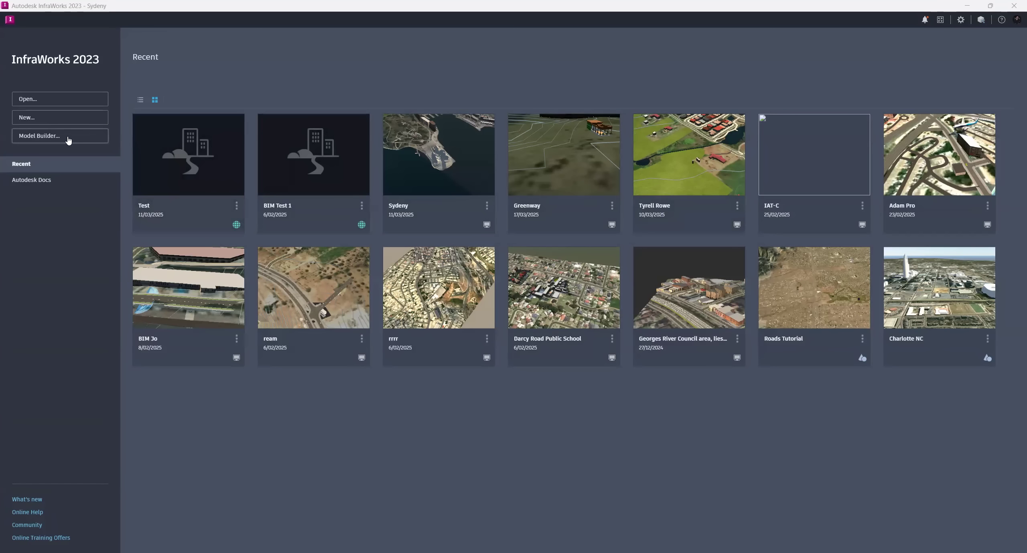
- Start a Model Builder model and outline a rectangular area over Sydney Harbour, from Milsons Point down to Darlinghurst
click(39, 139)
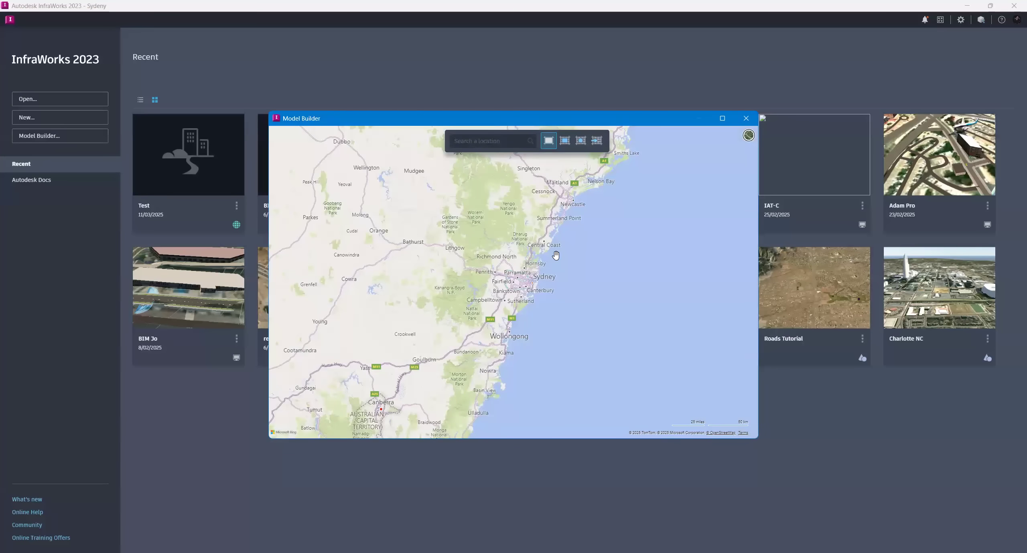
scroll(517, 291, up, 2)
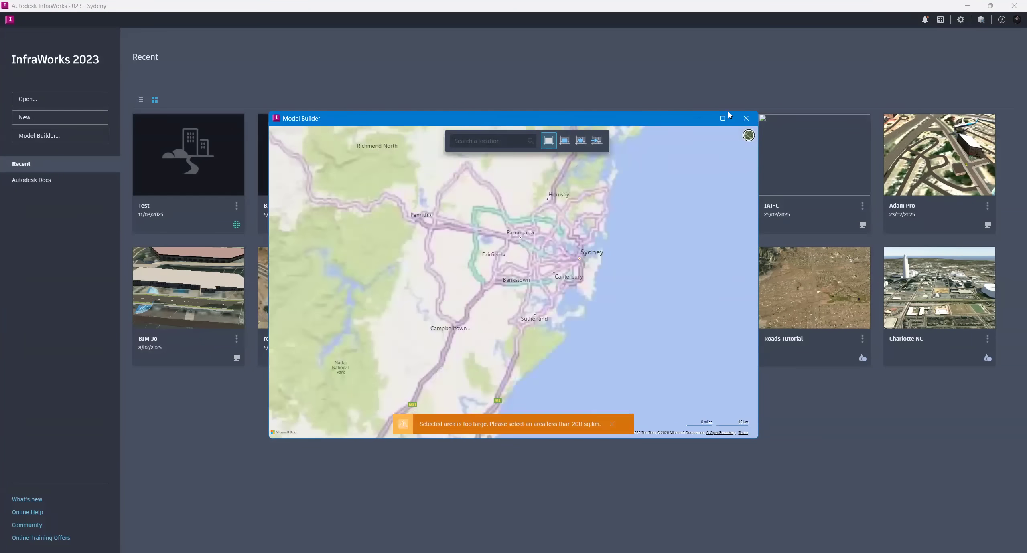
click(720, 120)
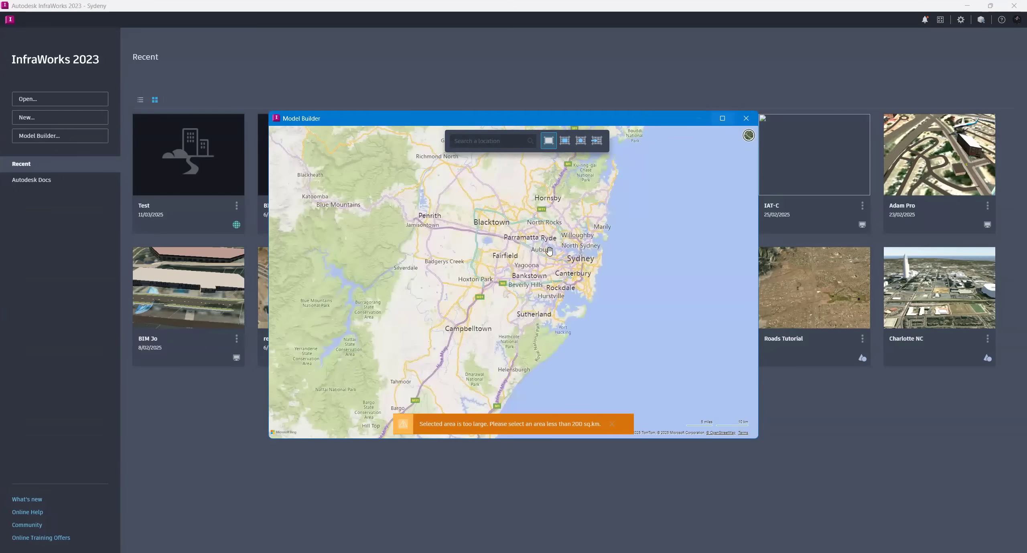
scroll(523, 253, up, 1)
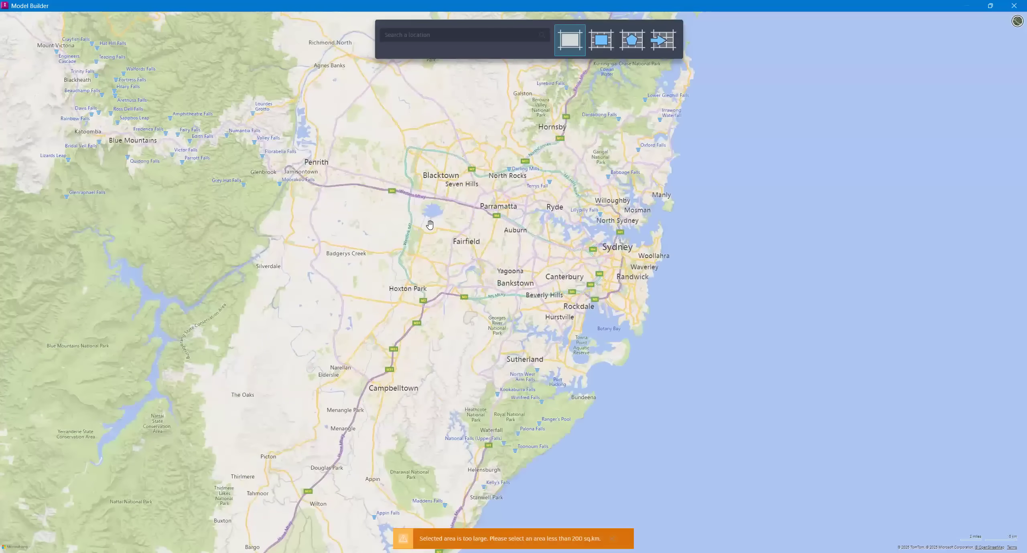
scroll(522, 217, up, 3)
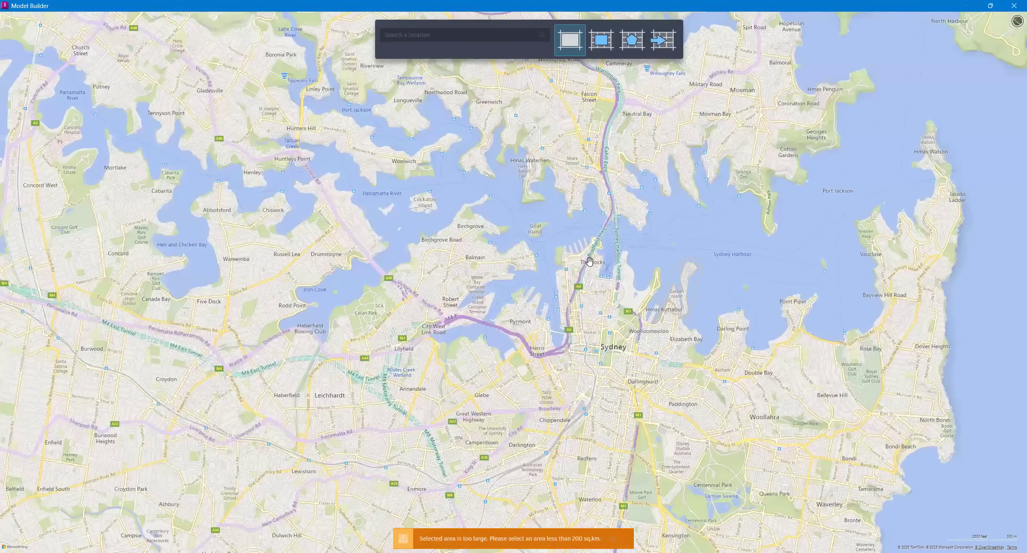
scroll(616, 307, up, 3)
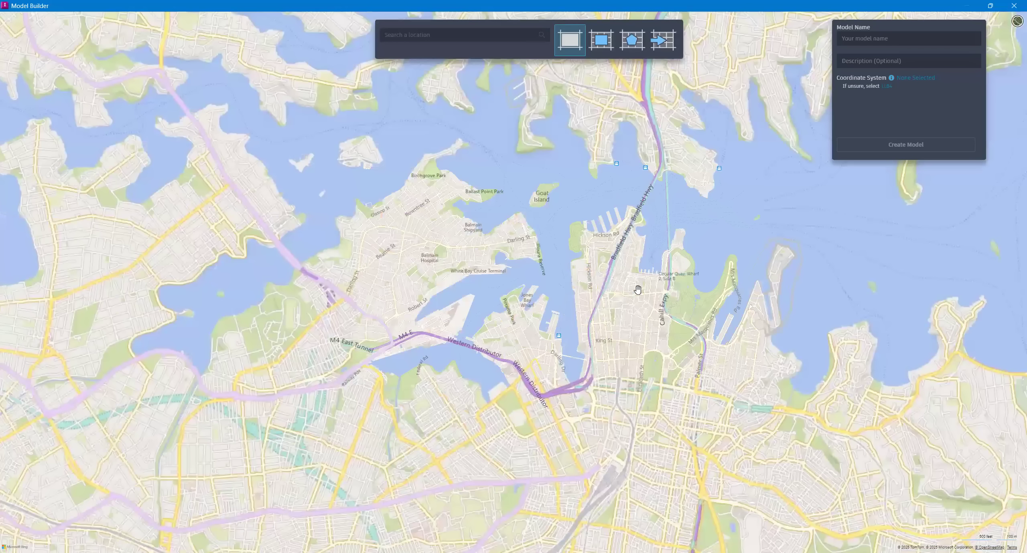
scroll(606, 72, down, 3)
drag(391, 86, 886, 470)
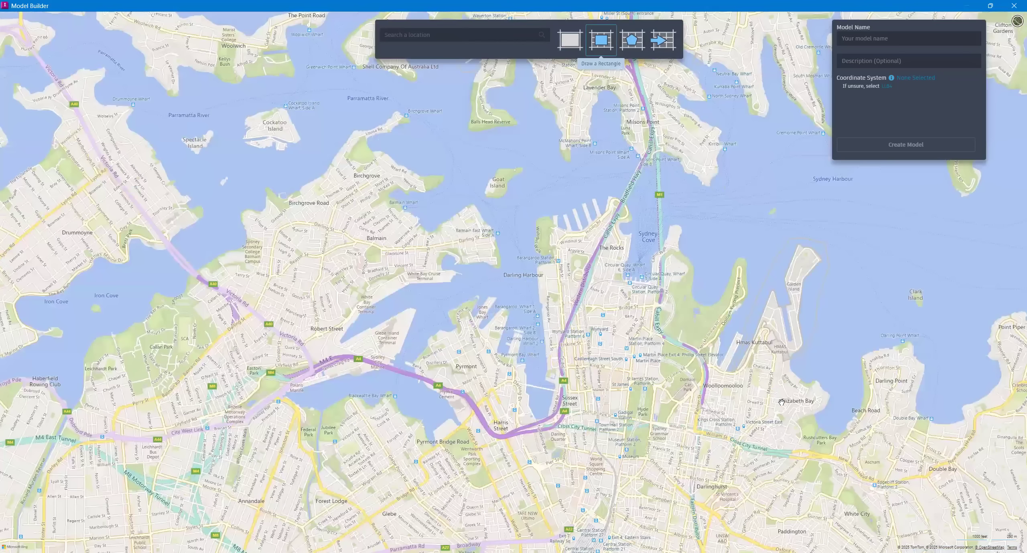
- Name the model Test -3 and create it with the proposed coordinate system
click(873, 40)
text(Test -3)
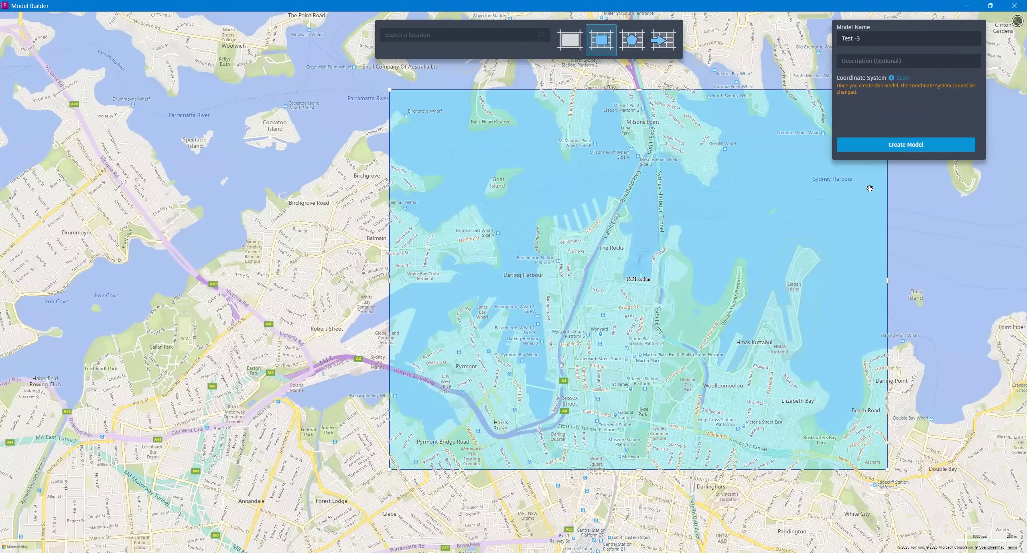
click(910, 147)
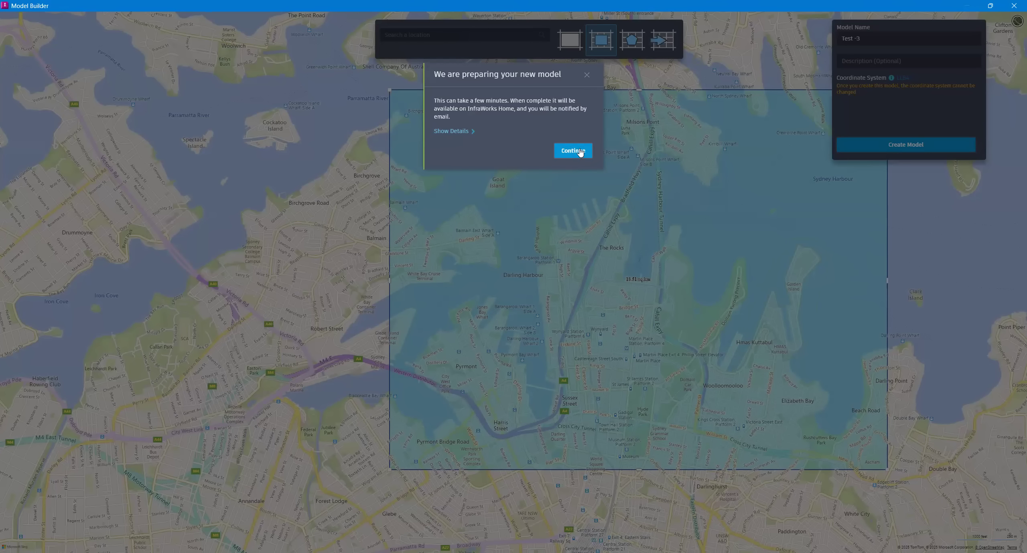
click(572, 151)
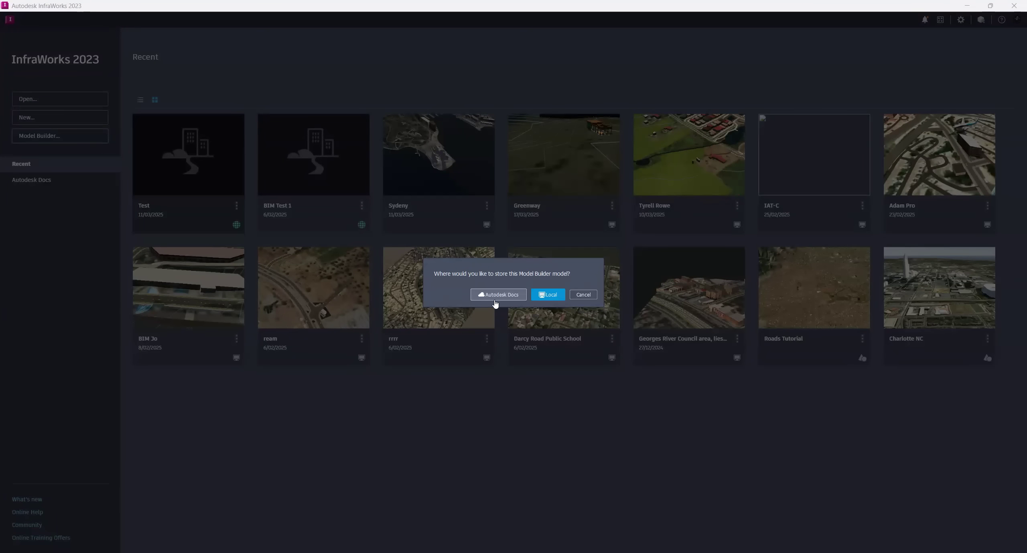
- Choose local storage for the Test model from Model Builder
click(544, 298)
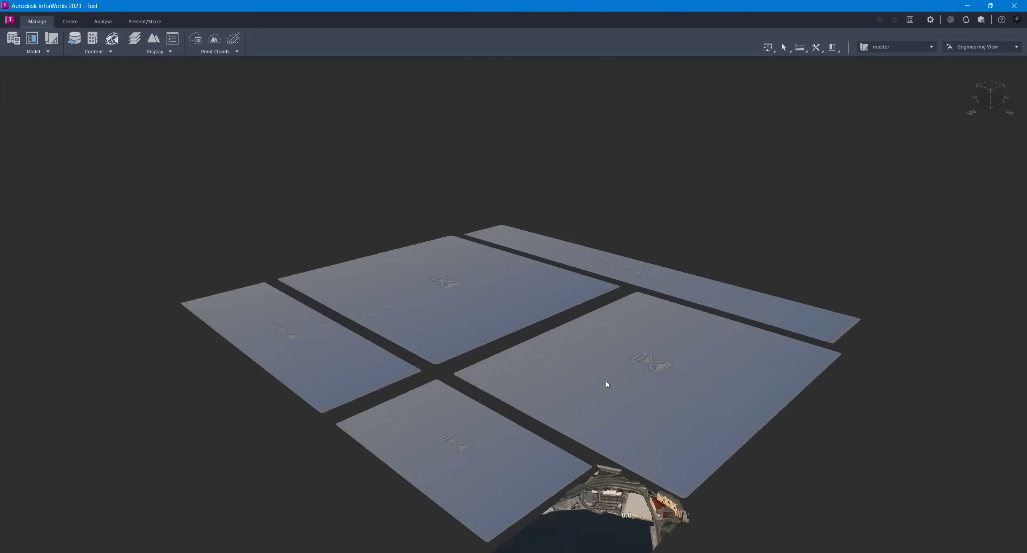
- Examine the generated 3D city model around the harbour wharves, the headland park and the elevated motorway
scroll(606, 382, up, 1)
drag(552, 367, 582, 397)
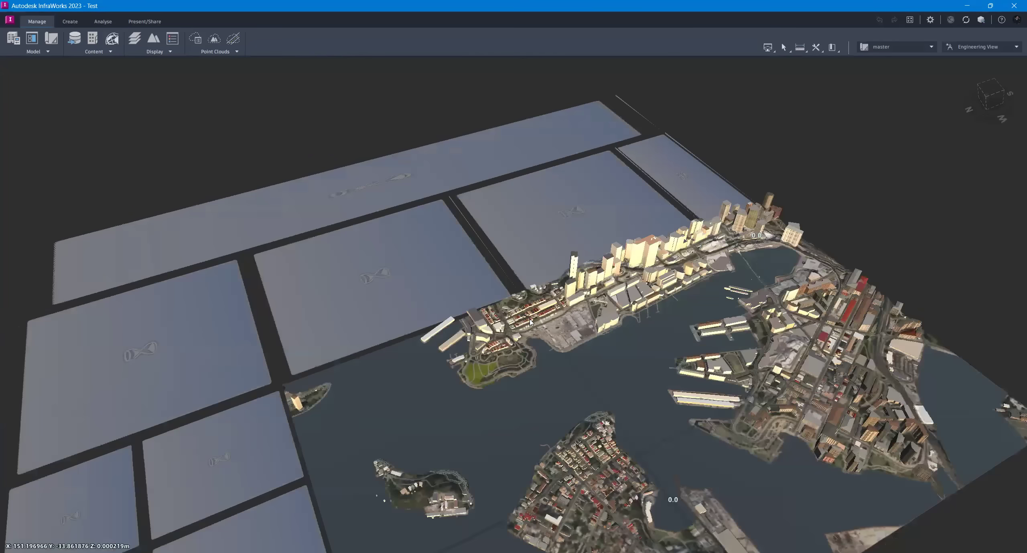
drag(529, 321, 522, 353)
scroll(523, 353, up, 2)
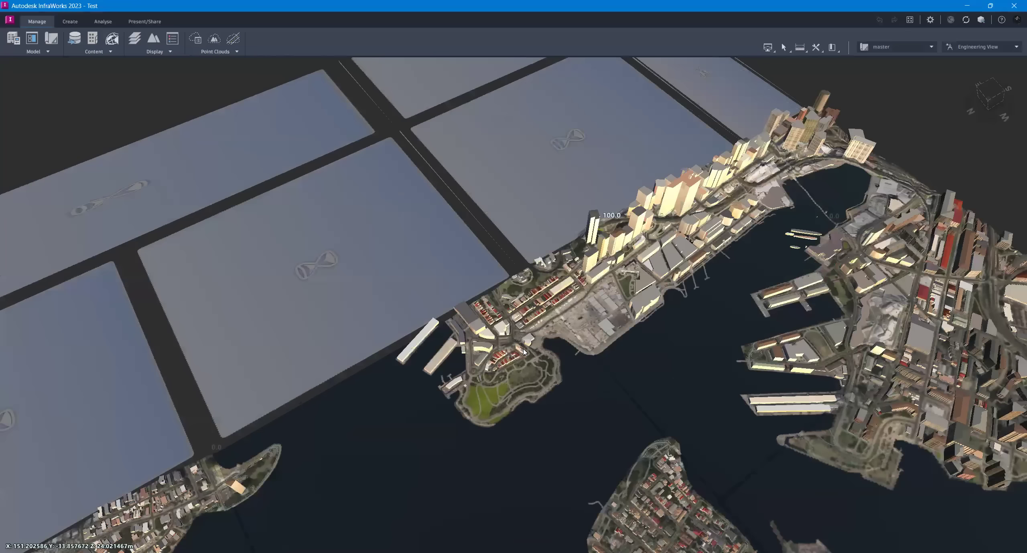
scroll(524, 352, up, 5)
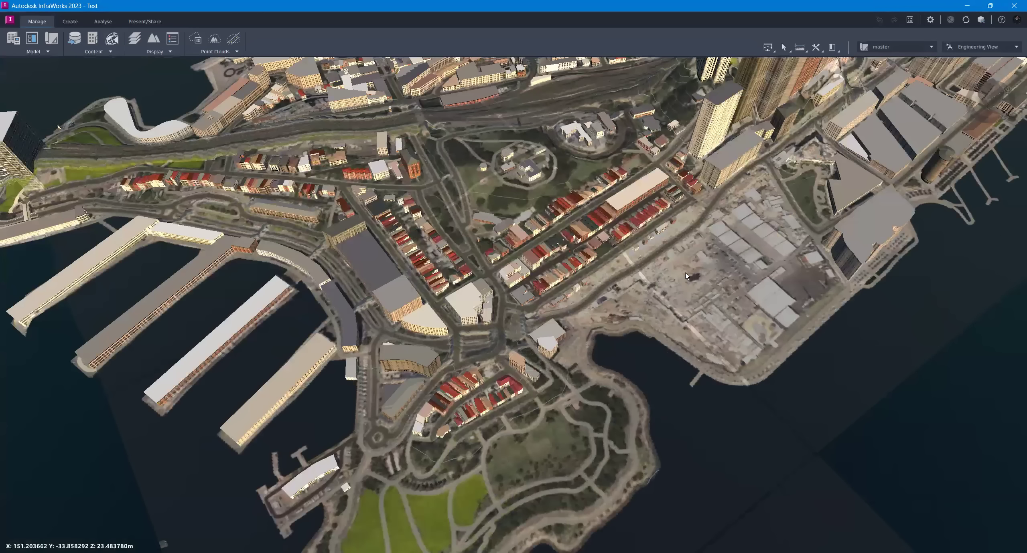
middle_drag(550, 309, 619, 342)
drag(399, 318, 443, 357)
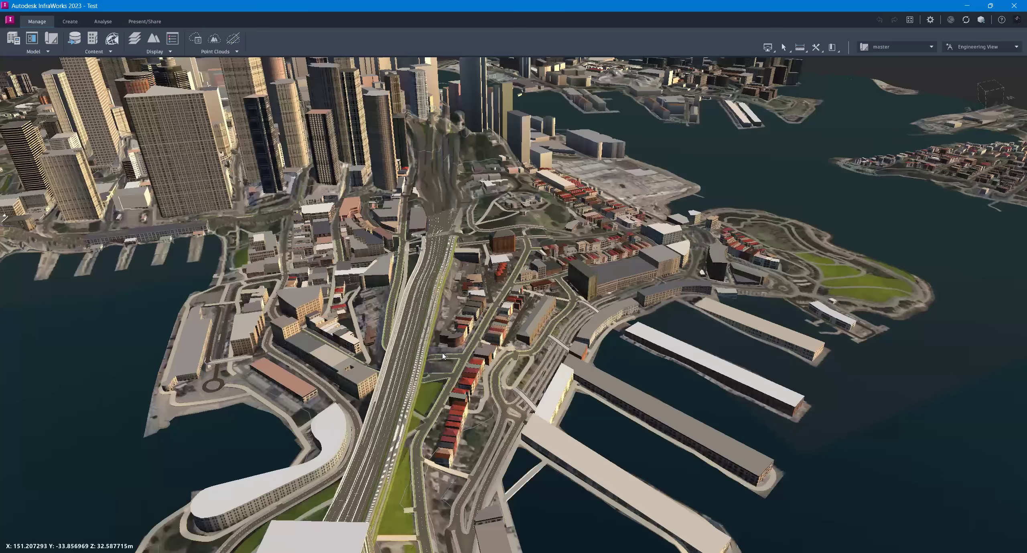
scroll(403, 375, up, 3)
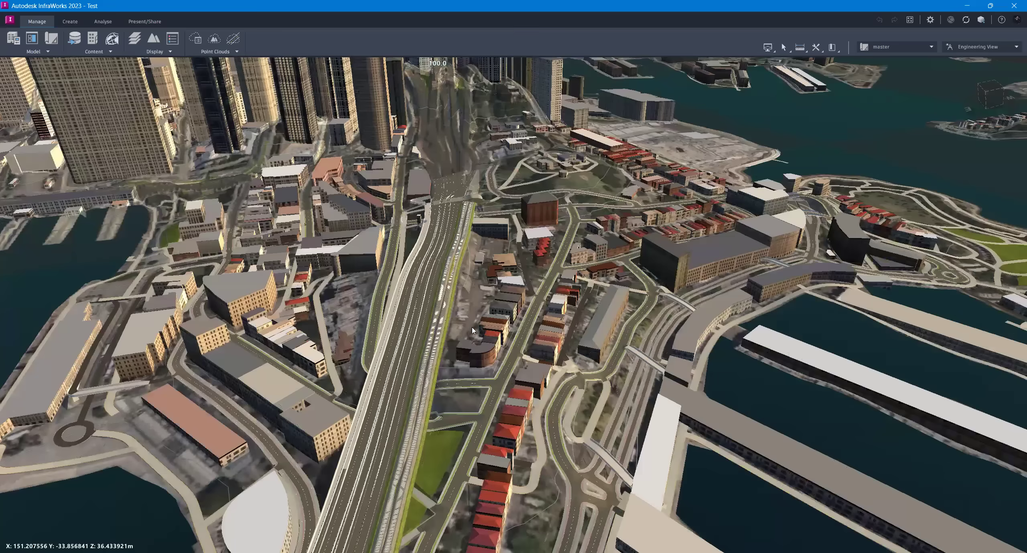
scroll(472, 330, up, 2)
shift+middle_drag(491, 327, 596, 400)
shift+middle_drag(535, 355, 494, 327)
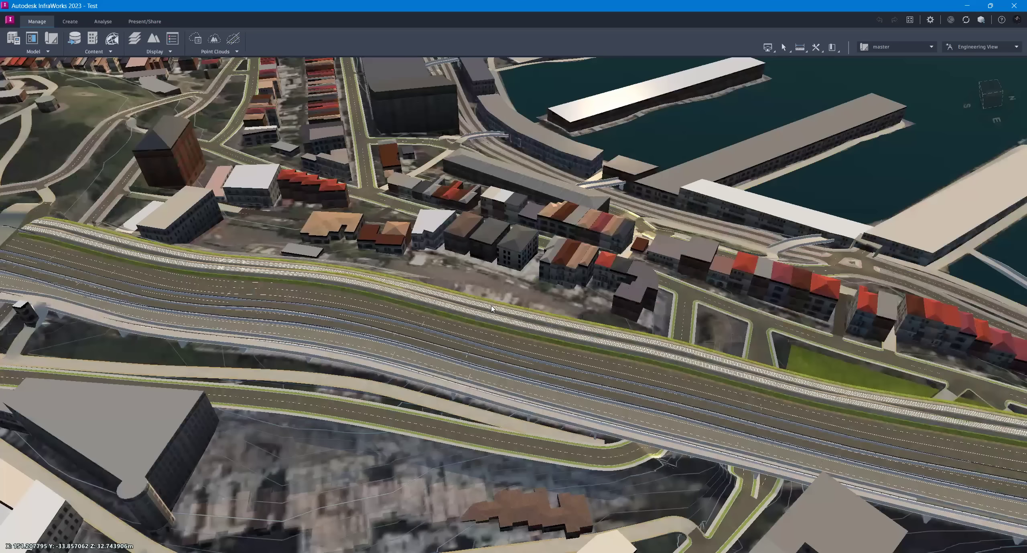
scroll(922, 59, down, 2)
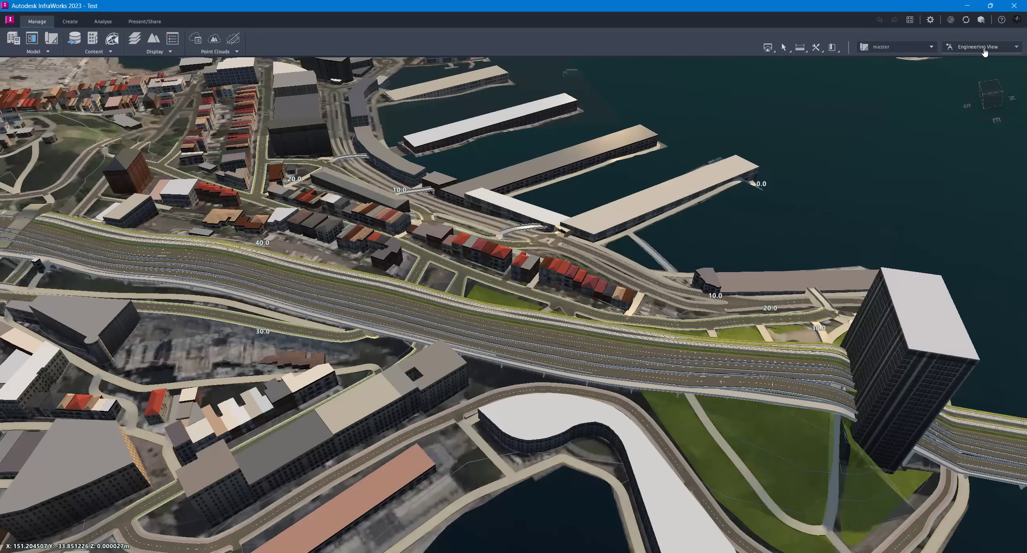
- Check the available view styles and inspect the roads, buildings and terrain contours beside the bridge approach
click(984, 51)
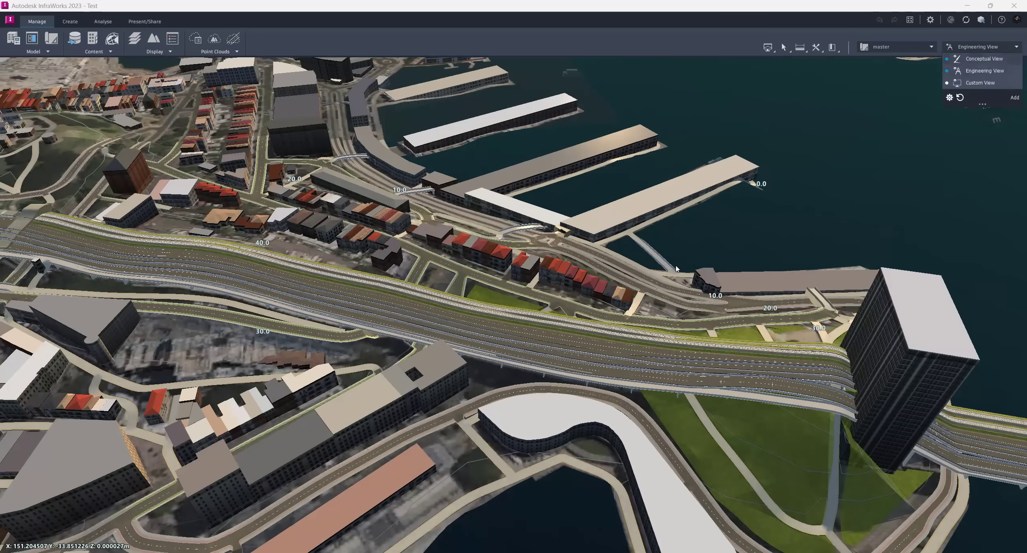
click(622, 423)
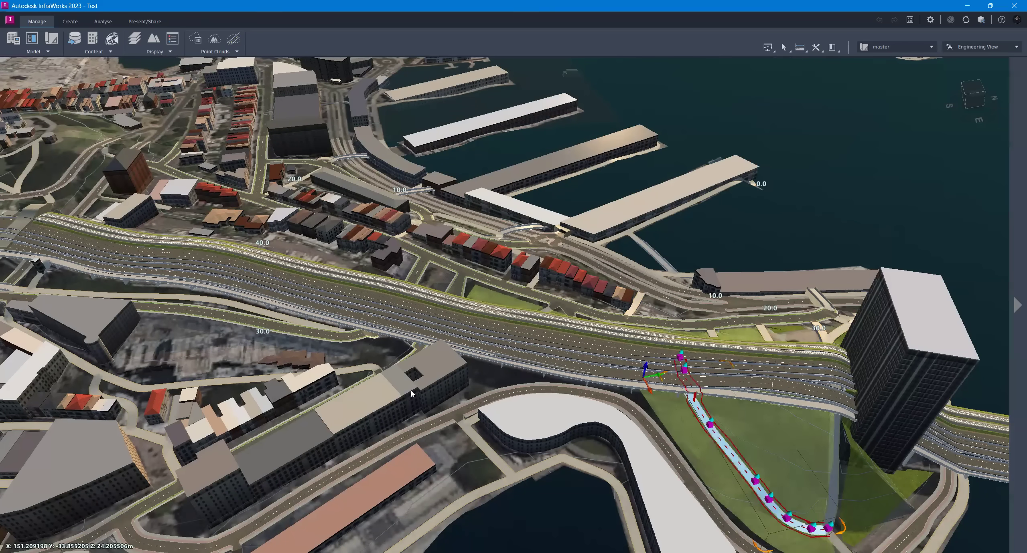
drag(510, 311, 305, 367)
scroll(301, 366, up, 3)
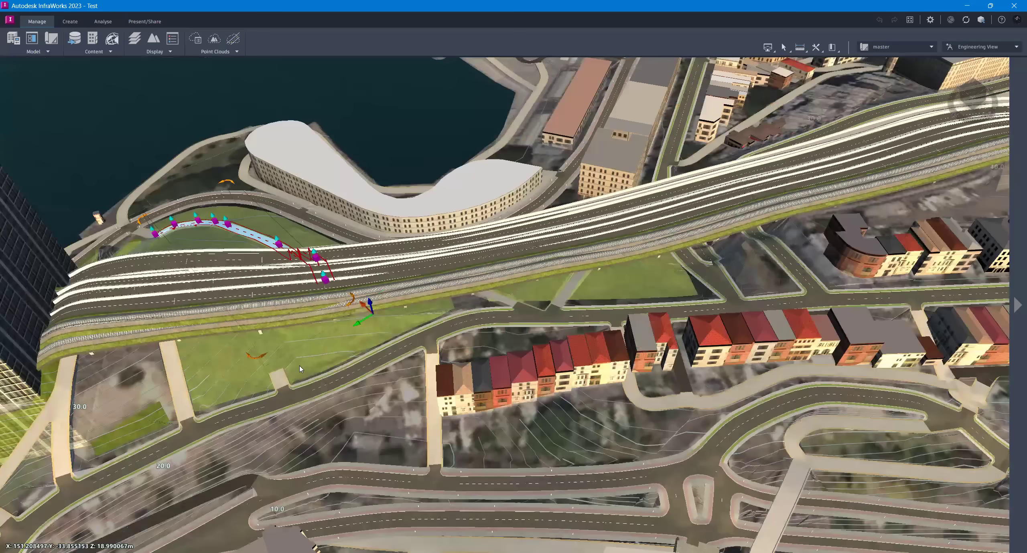
scroll(320, 367, up, 8)
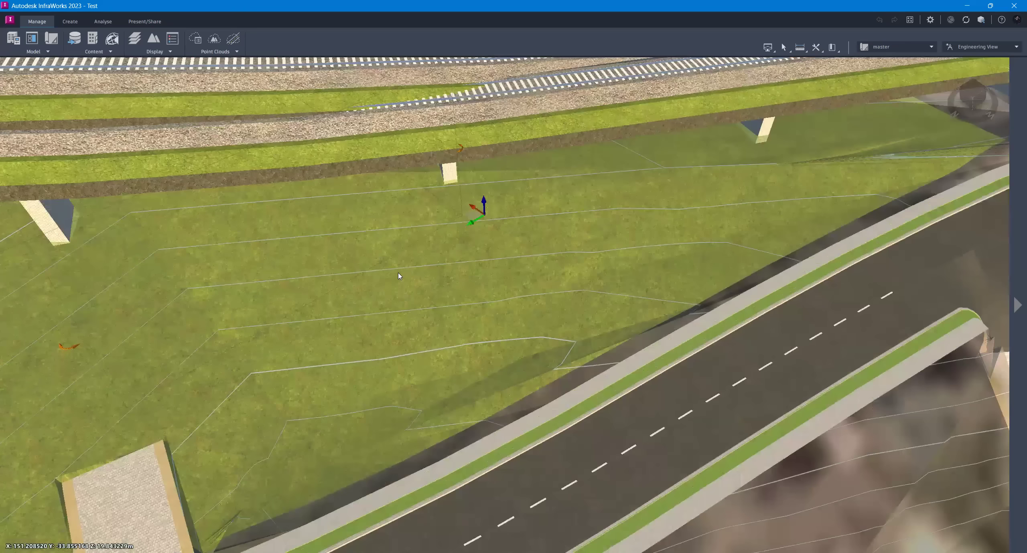
middle_drag(399, 276, 434, 271)
middle_drag(540, 290, 282, 369)
drag(281, 366, 357, 385)
middle_drag(716, 345, 527, 350)
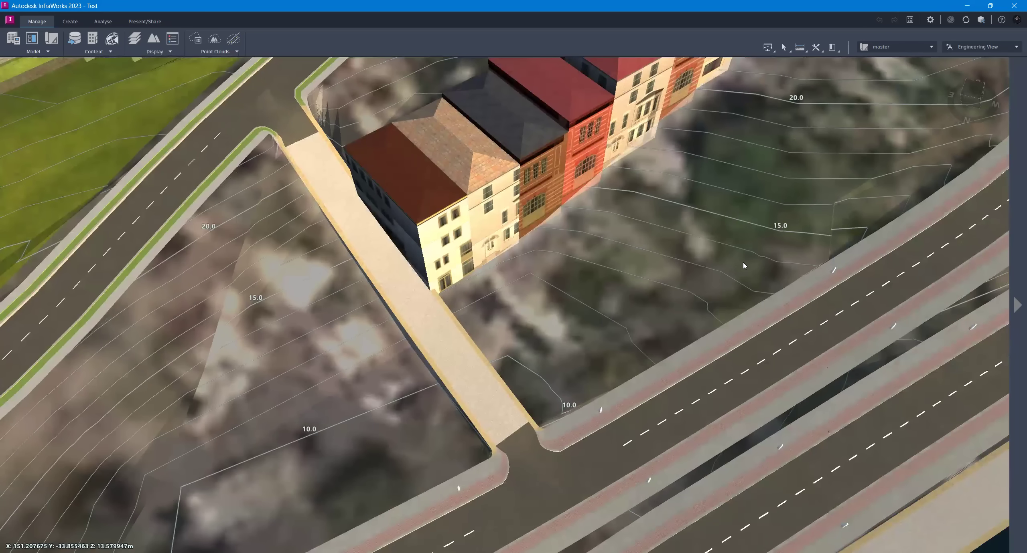
scroll(743, 262, down, 3)
scroll(585, 292, down, 4)
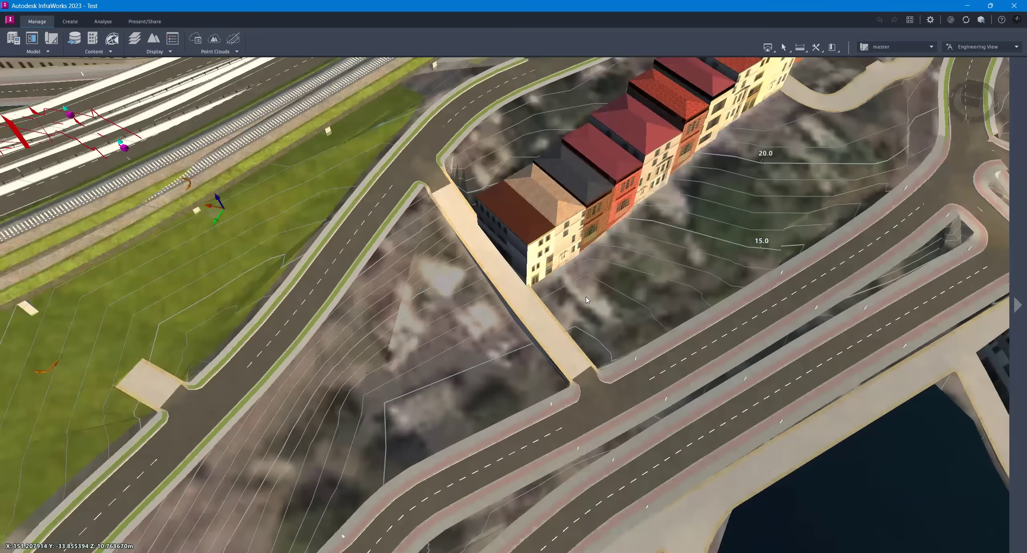
scroll(582, 306, down, 2)
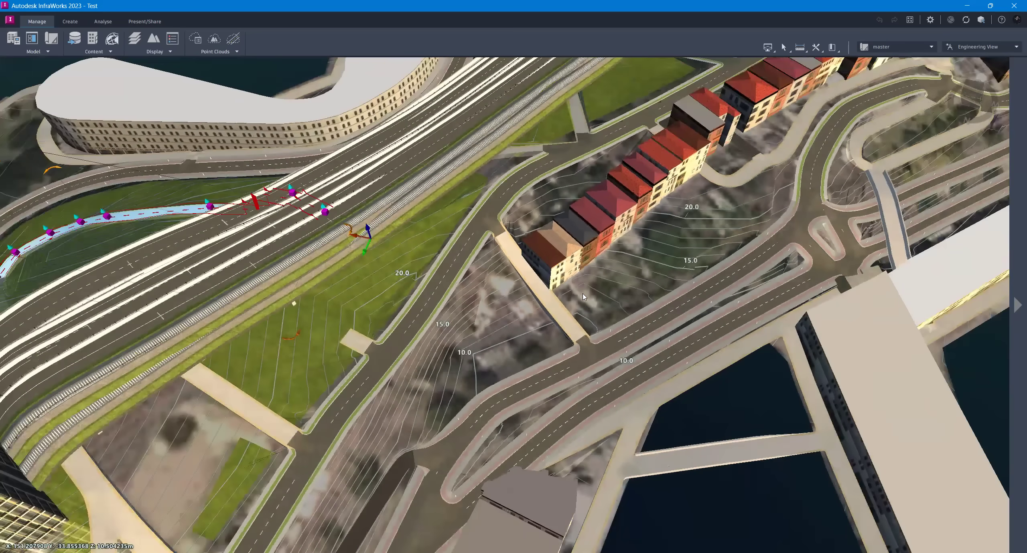
scroll(583, 297, down, 6)
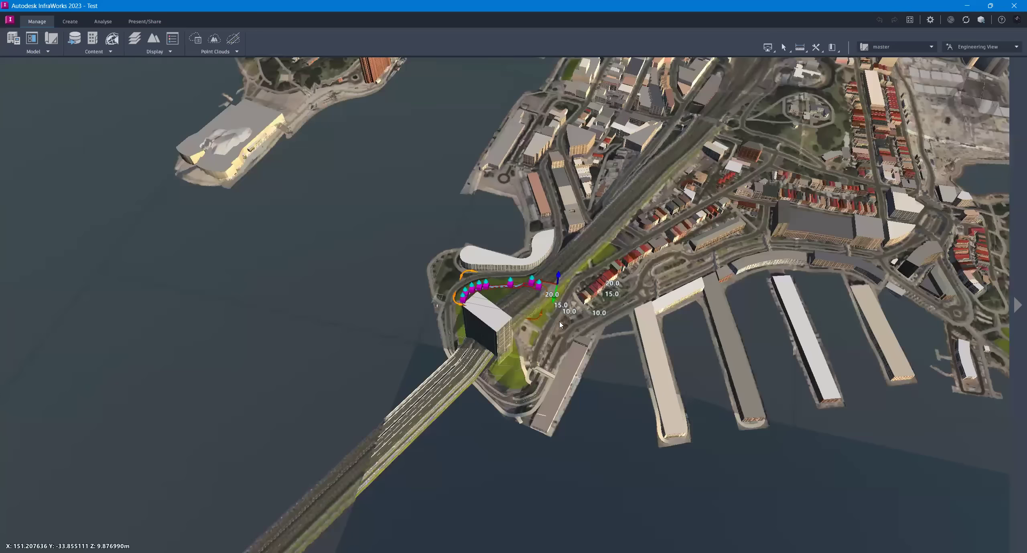
- Examine the city centre towers and the botanic garden's paths, ponds and terrain contours
middle_drag(560, 324, 584, 274)
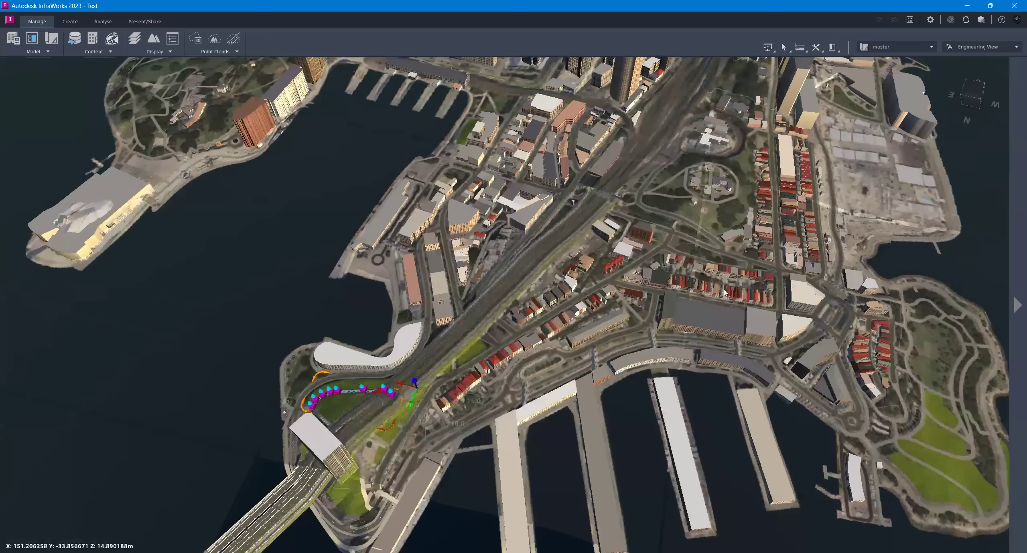
middle_drag(724, 293, 897, 439)
middle_drag(405, 309, 181, 335)
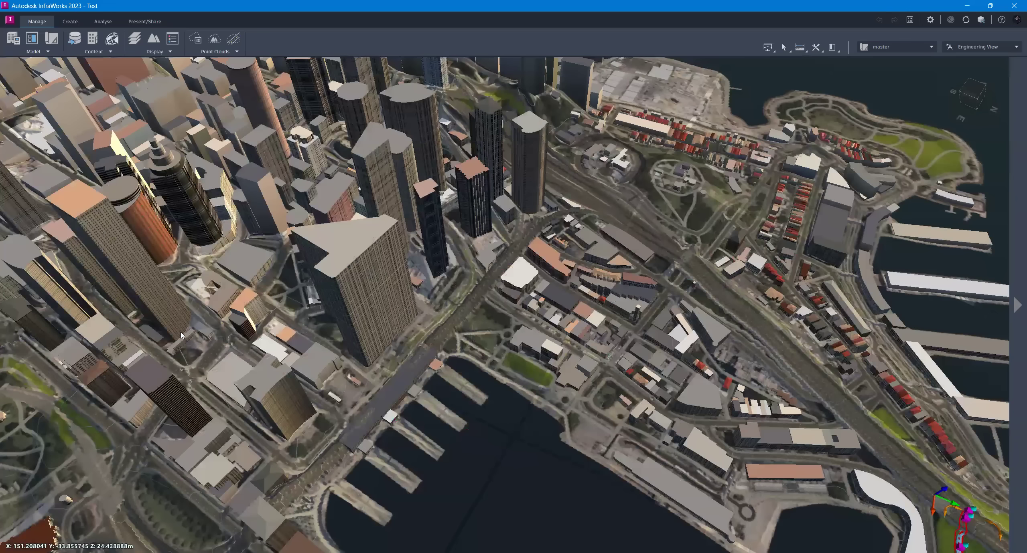
drag(241, 317, 722, 297)
drag(257, 281, 646, 320)
middle_drag(64, 295, 257, 273)
scroll(251, 274, up, 3)
scroll(320, 354, up, 3)
drag(321, 353, 533, 305)
middle_drag(365, 506, 402, 427)
scroll(401, 427, up, 3)
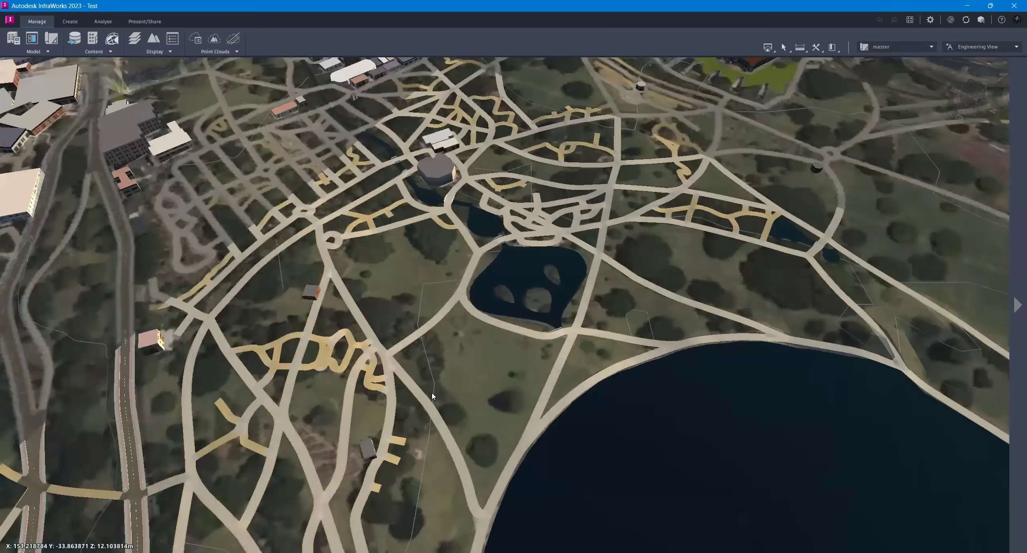
scroll(488, 340, down, 5)
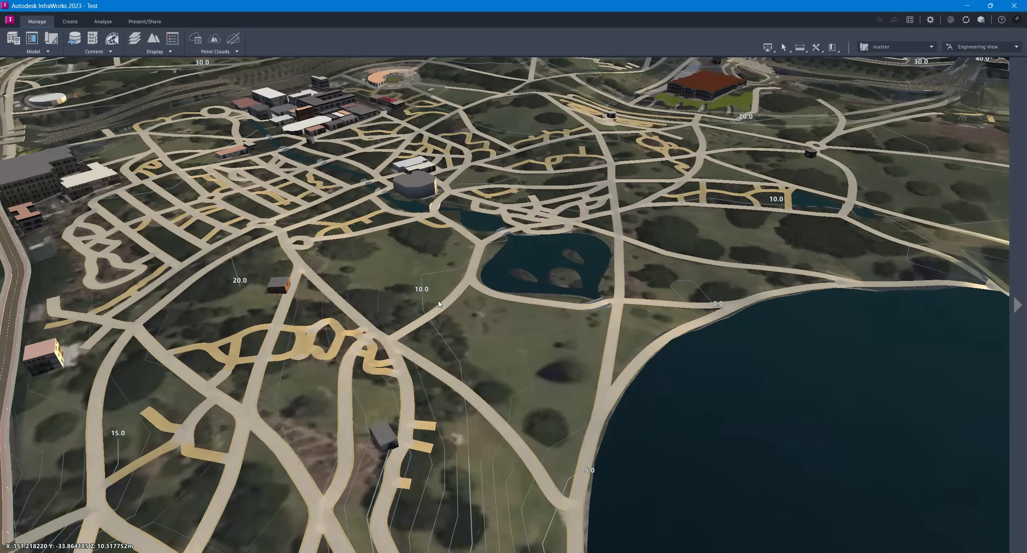
- Add an elevation terrain theme with equal distribution and a green-to-white colour palette
click(166, 57)
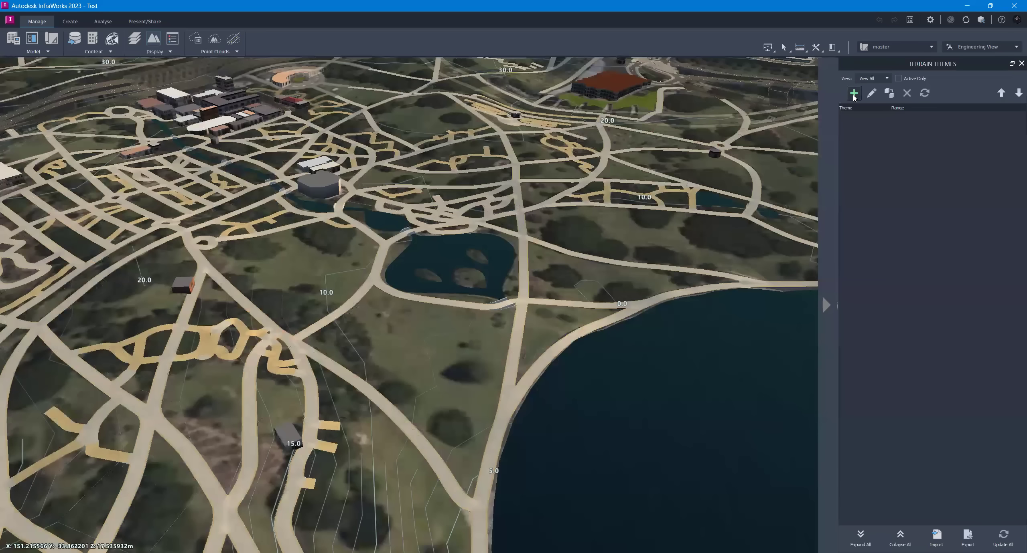
click(853, 98)
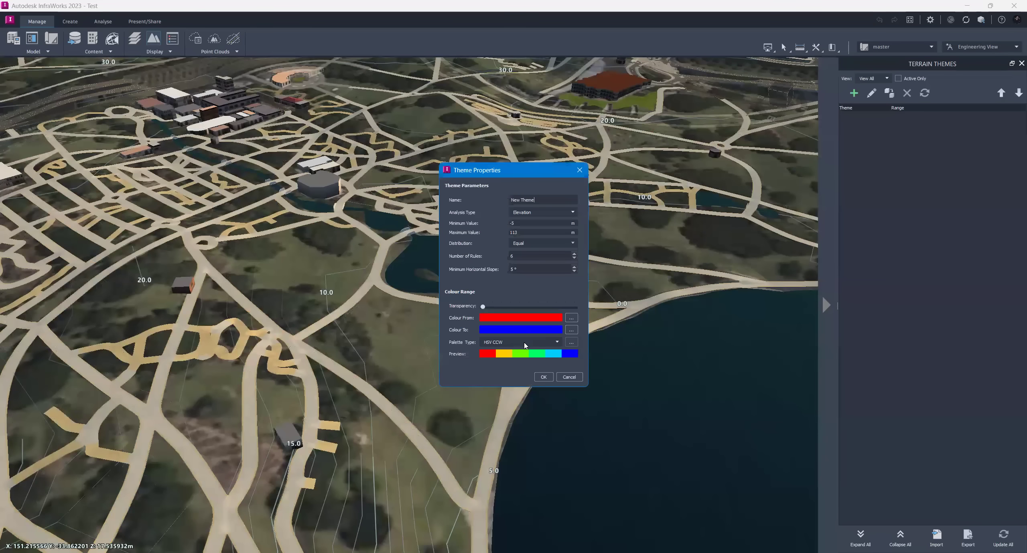
click(526, 342)
click(509, 383)
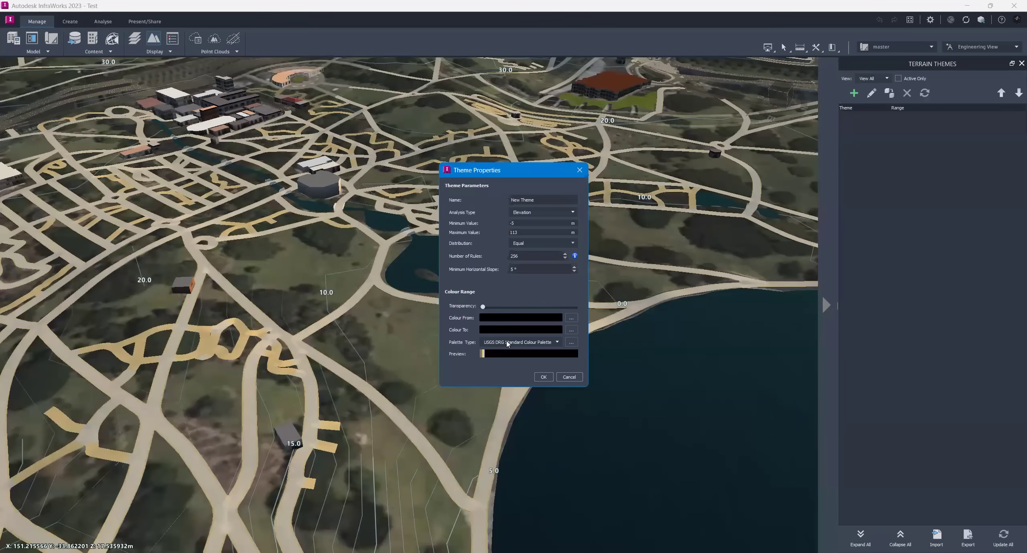
click(521, 343)
click(550, 377)
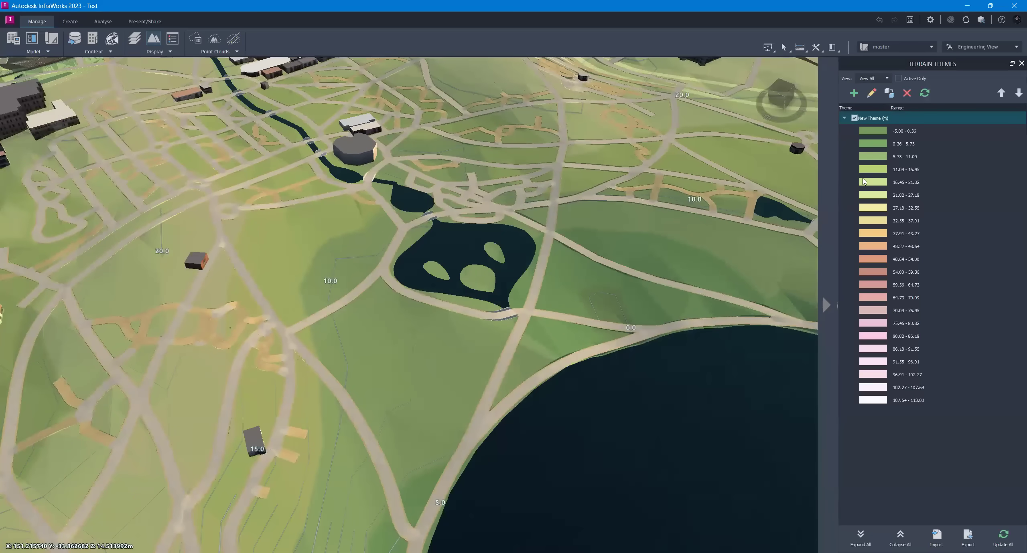
drag(306, 304, 284, 286)
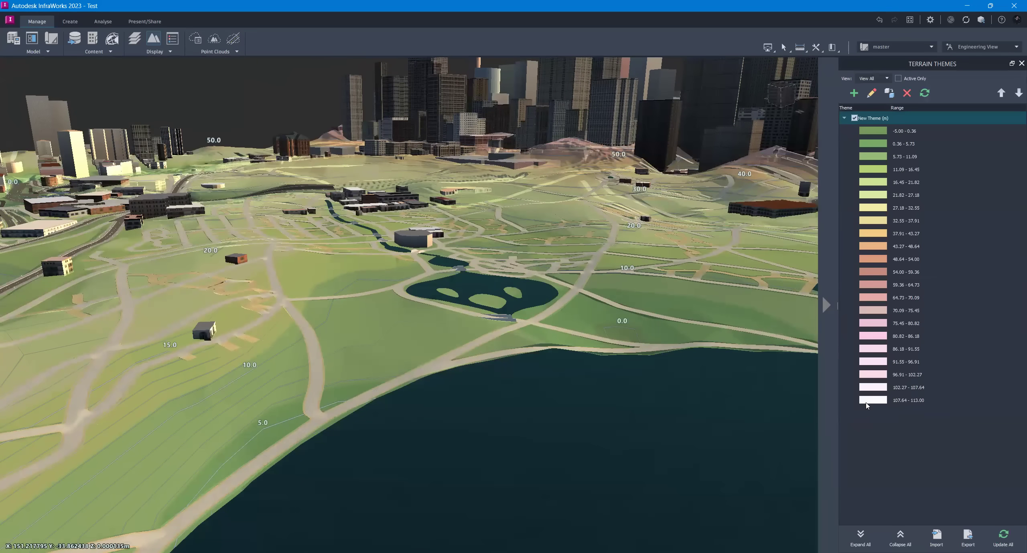
- Examine the elevation colours around the botanic garden pond and roads, and switch the terrain theme off
drag(459, 377, 463, 425)
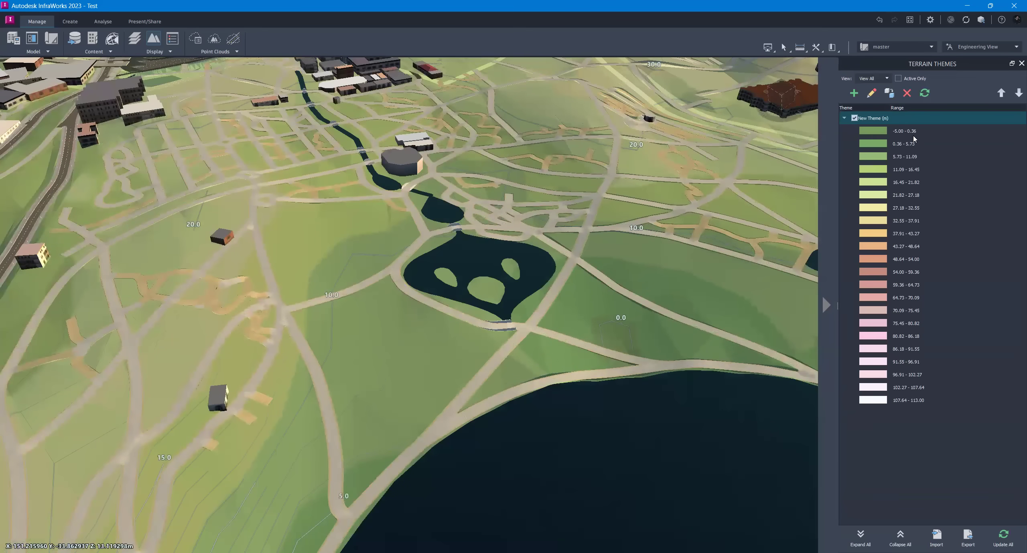
scroll(411, 245, down, 3)
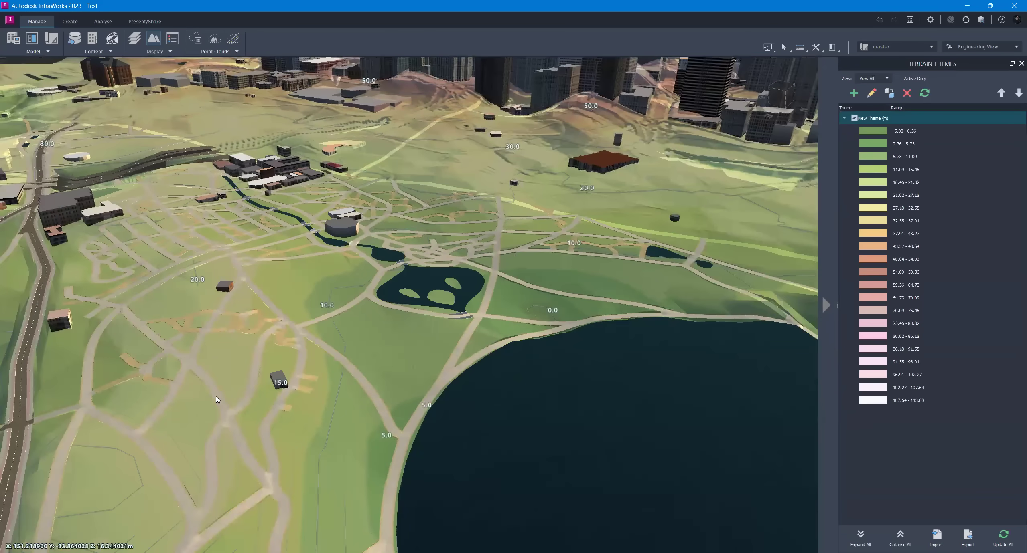
drag(216, 400, 762, 153)
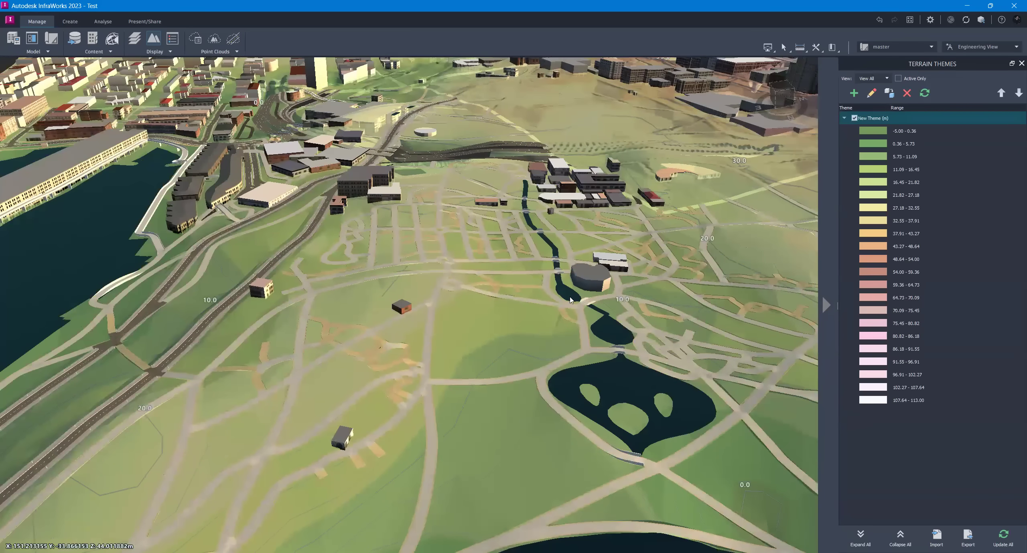
click(853, 118)
- Convert the planning road running along the edge of the garden's large pond into a component road
drag(490, 336, 483, 334)
scroll(477, 329, up, 2)
scroll(471, 324, up, 2)
drag(463, 300, 436, 338)
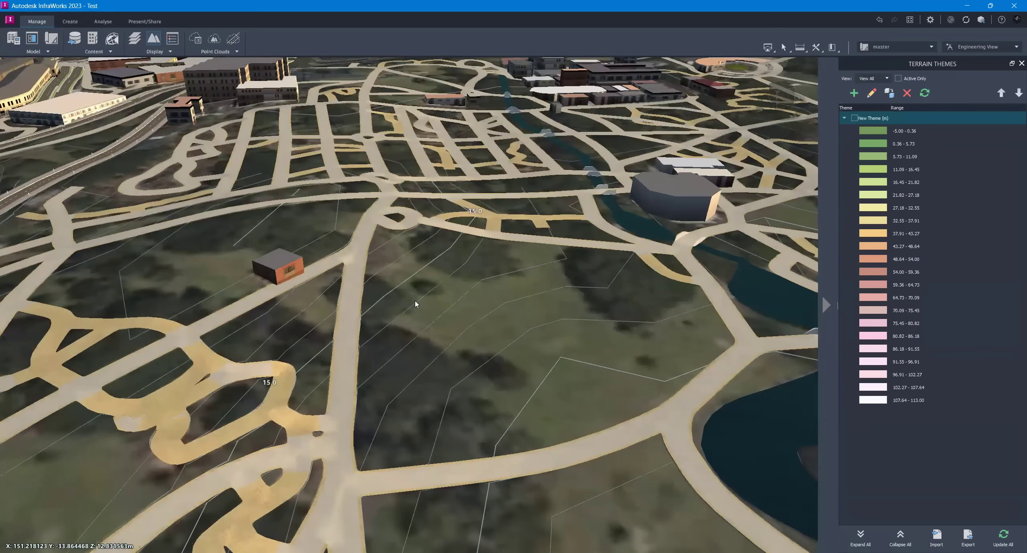
middle_drag(415, 304, 355, 286)
middle_drag(594, 256, 511, 239)
drag(371, 286, 405, 368)
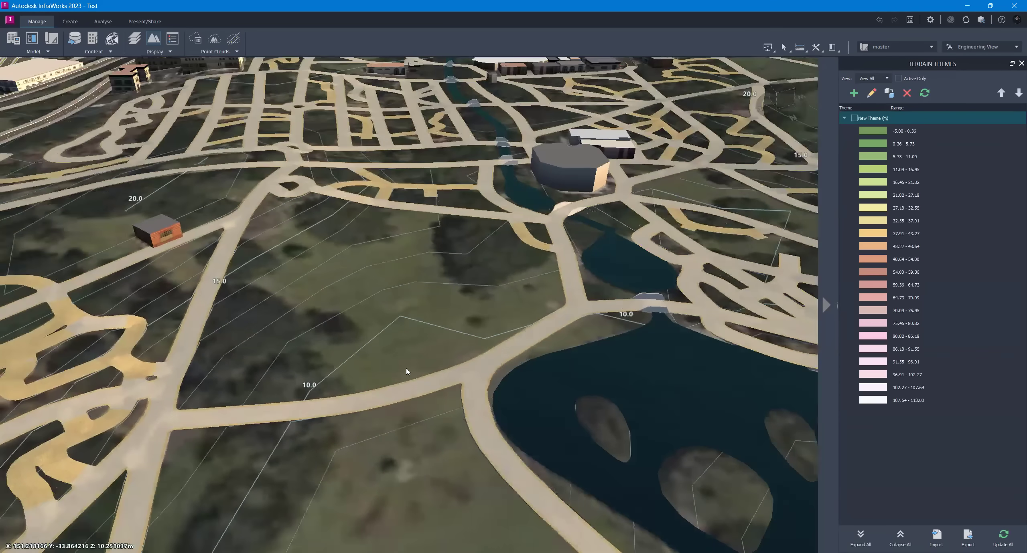
click(354, 409)
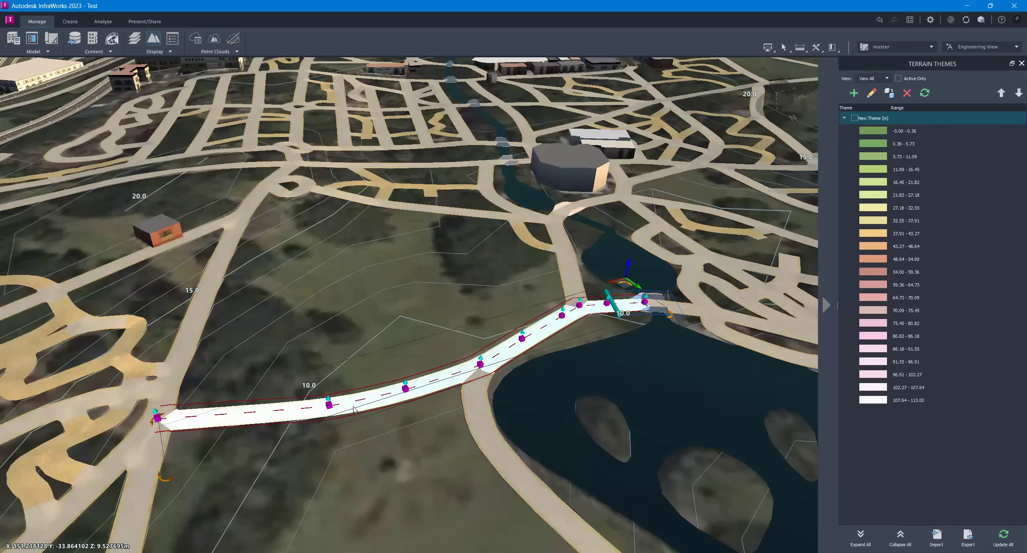
right_click(354, 409)
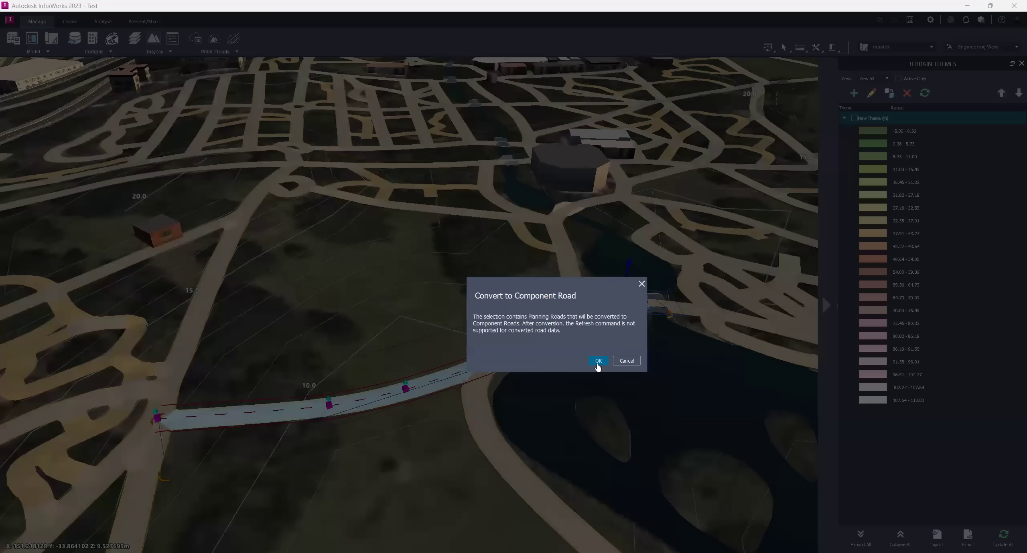
click(598, 362)
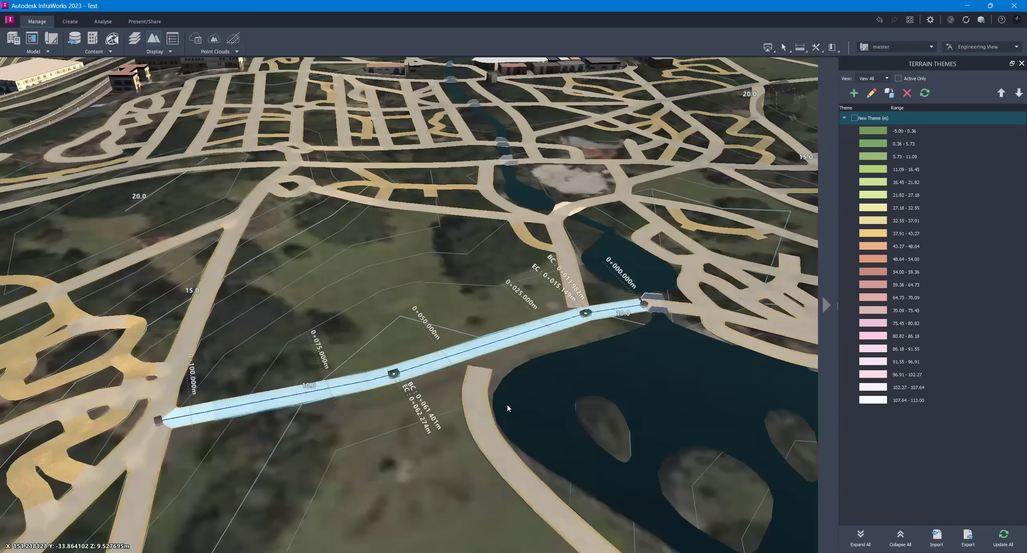
- Show the component road in the Profile View and place the view clear of the road
right_click(512, 360)
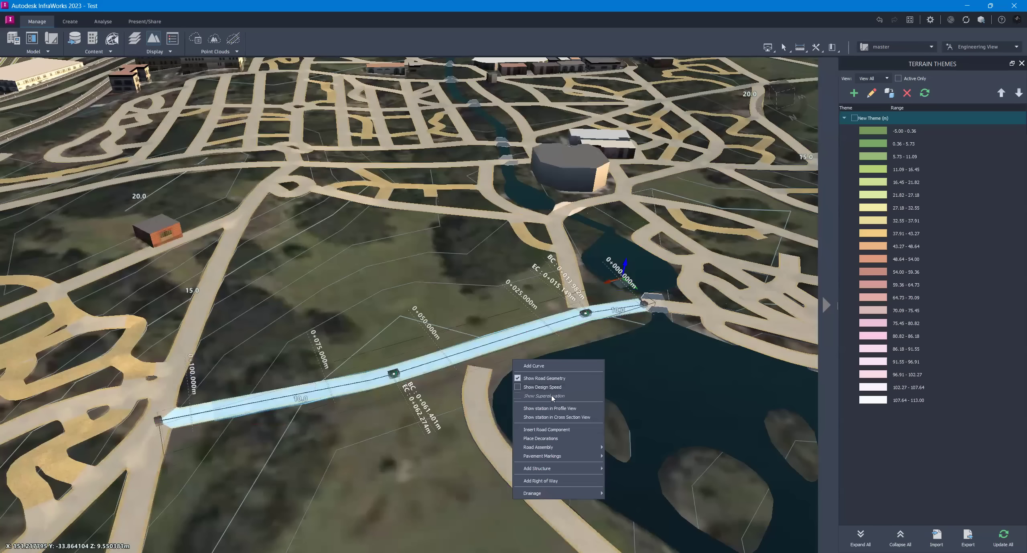
click(567, 409)
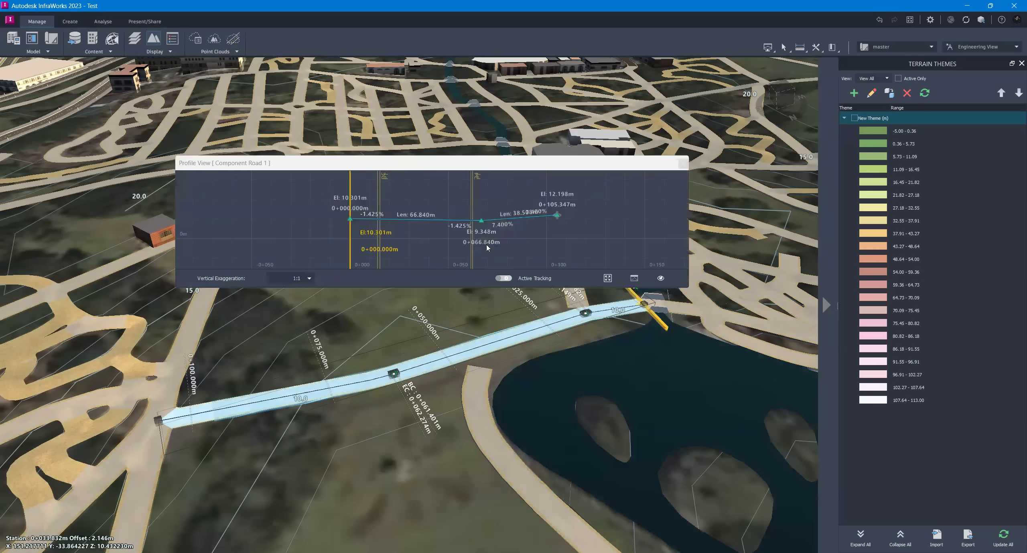
click(542, 168)
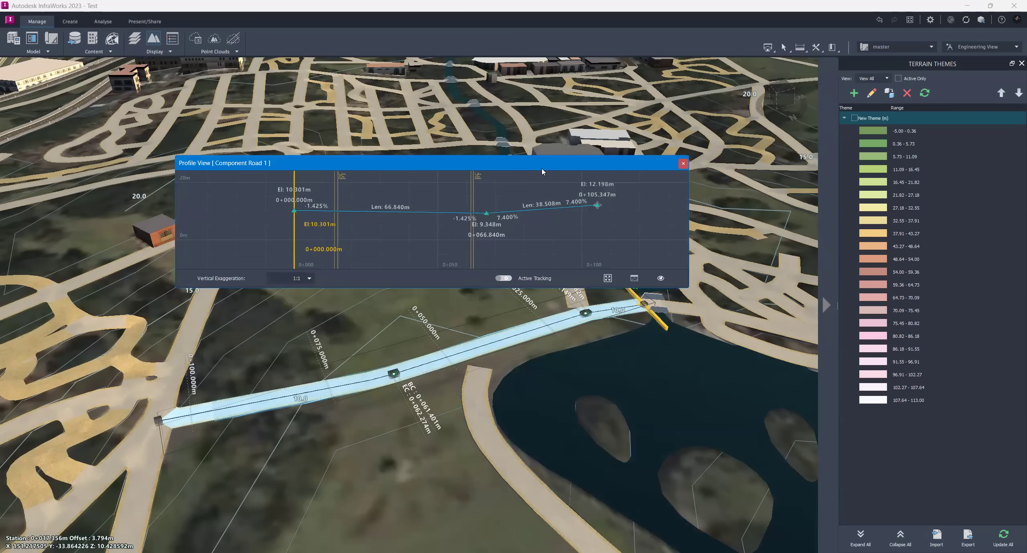
drag(542, 169, 512, 434)
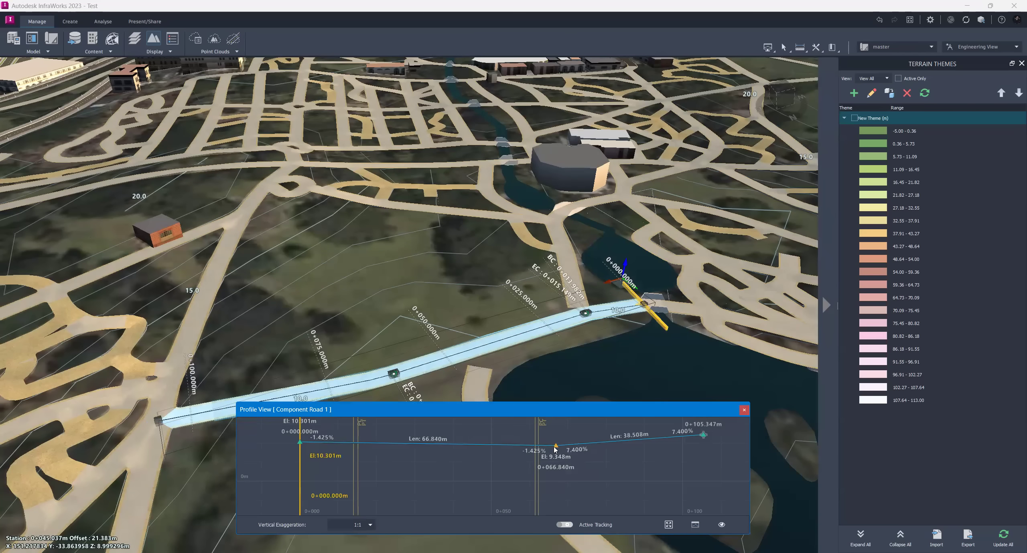
drag(427, 476, 432, 498)
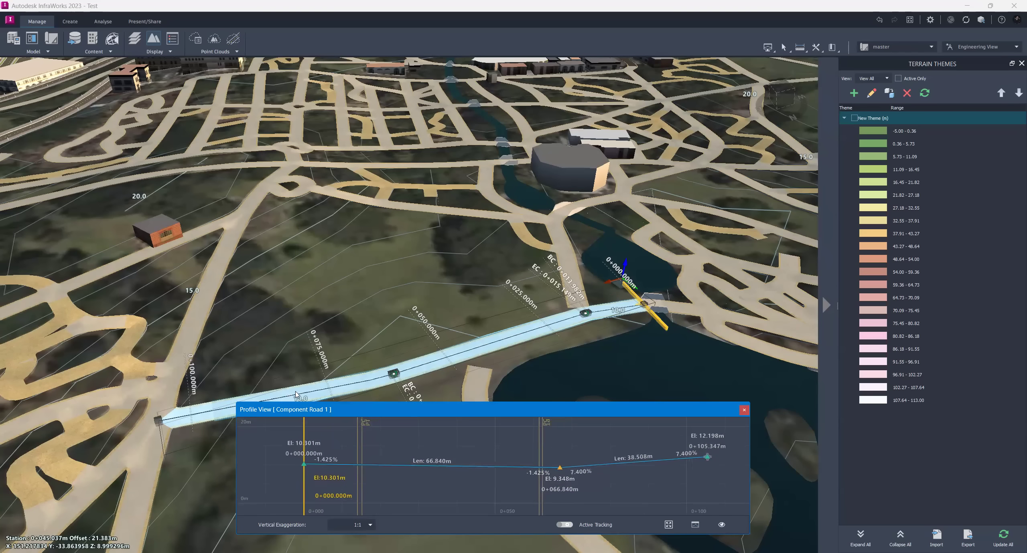
- Raise the profile's intermediate grade point to about 11.757 m near station 0+065.792, and close the terrain themes
drag(559, 468, 555, 460)
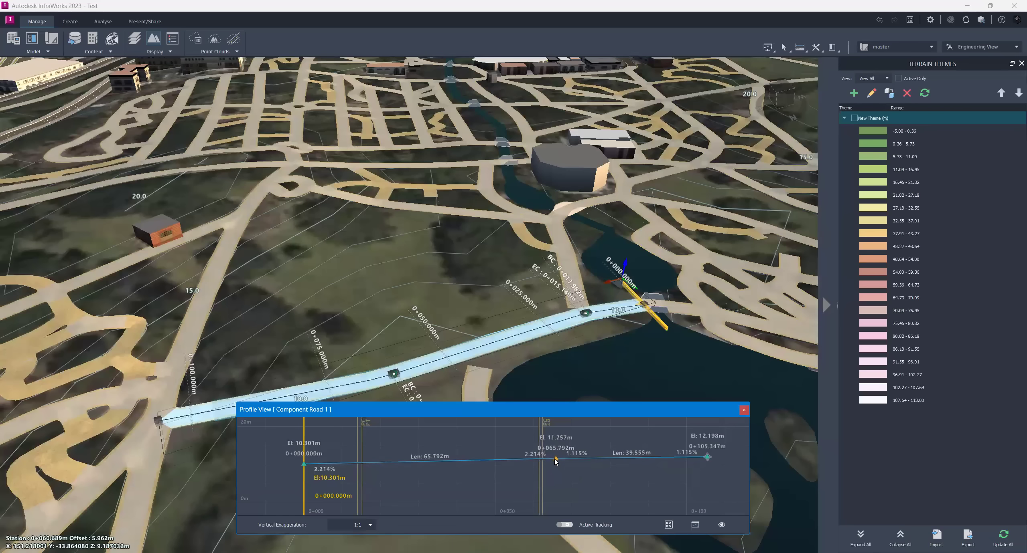
click(380, 347)
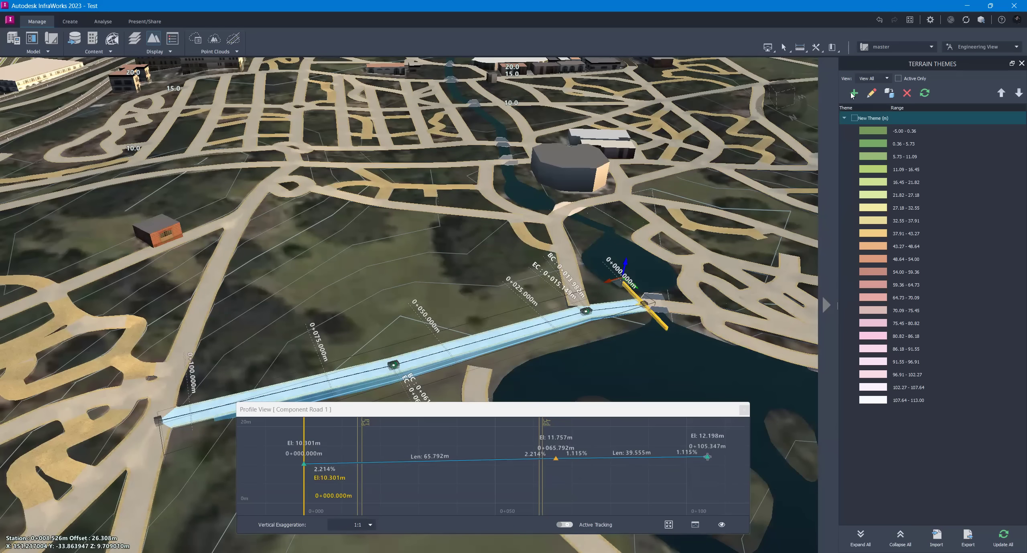
click(1021, 64)
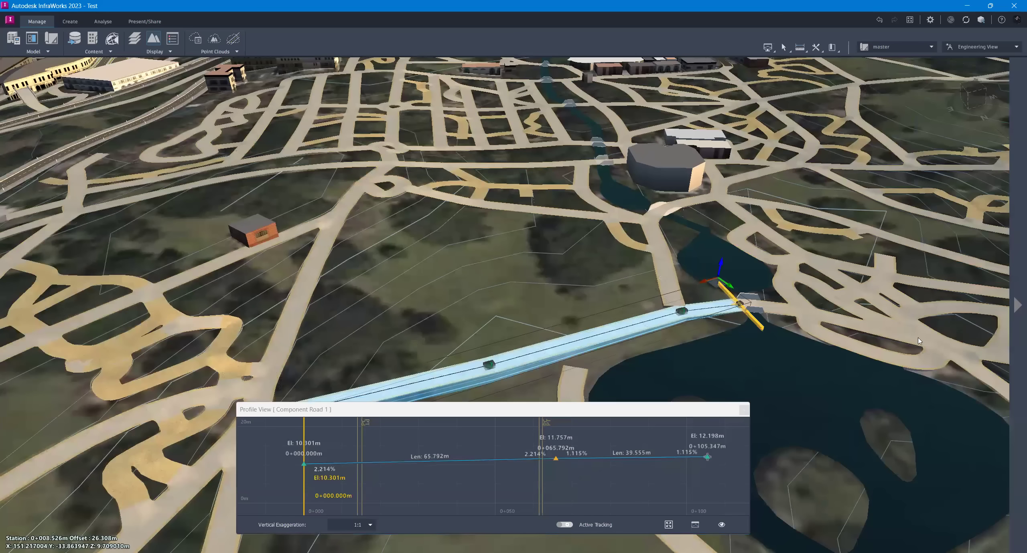
- Check the component road's Earthwork Quantities for the chainage range 0+000.000 to 0+105.347
click(104, 23)
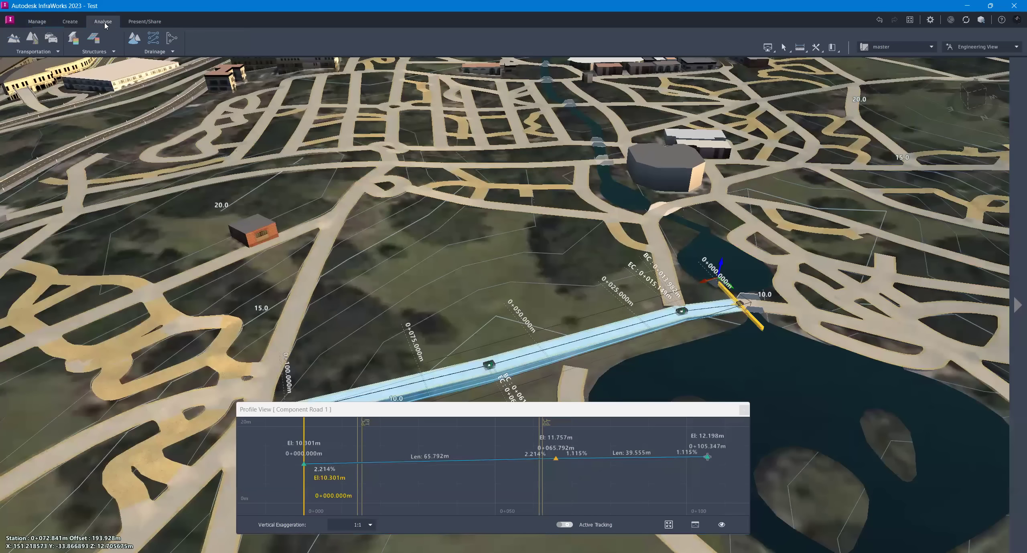
click(71, 22)
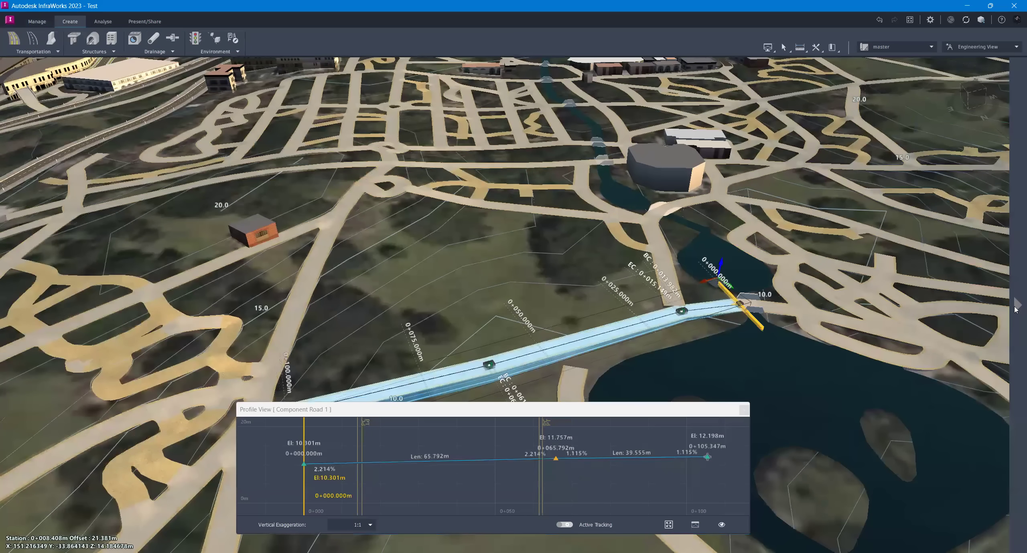
click(1015, 308)
mouse_move(1014, 179)
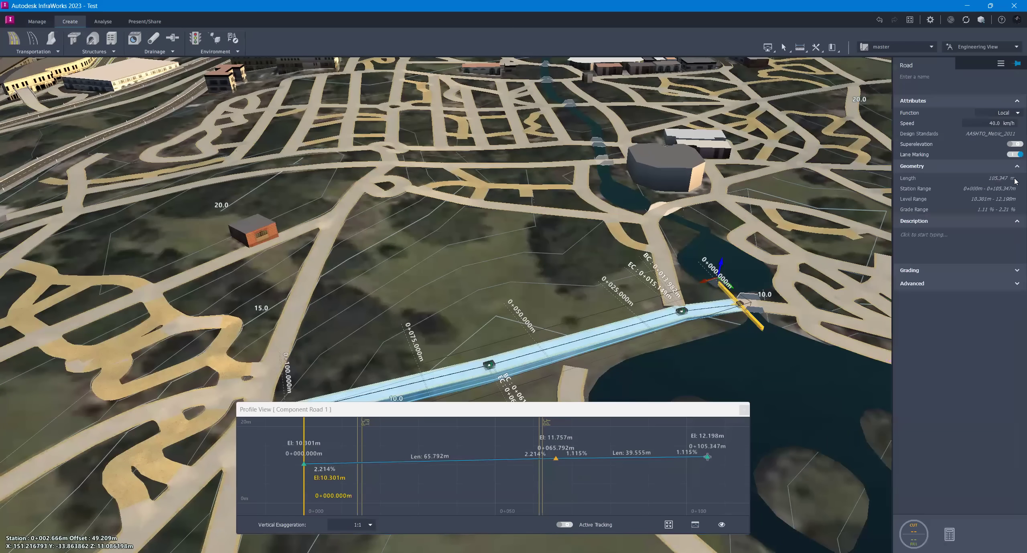
click(915, 532)
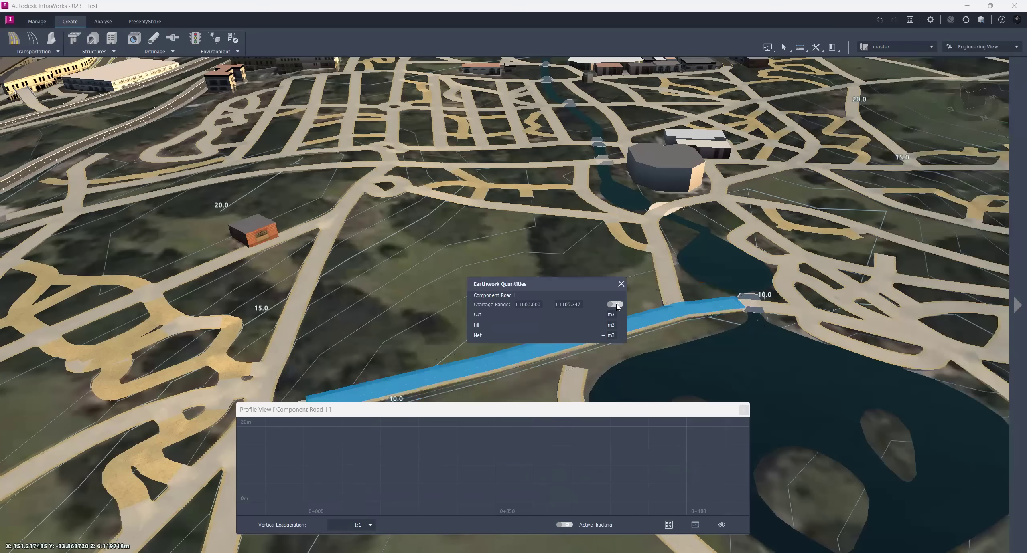
click(613, 305)
- Review the component road's Material Quantities, including its sloped median and lane materials
click(1016, 308)
click(946, 537)
click(946, 537)
drag(611, 290, 730, 155)
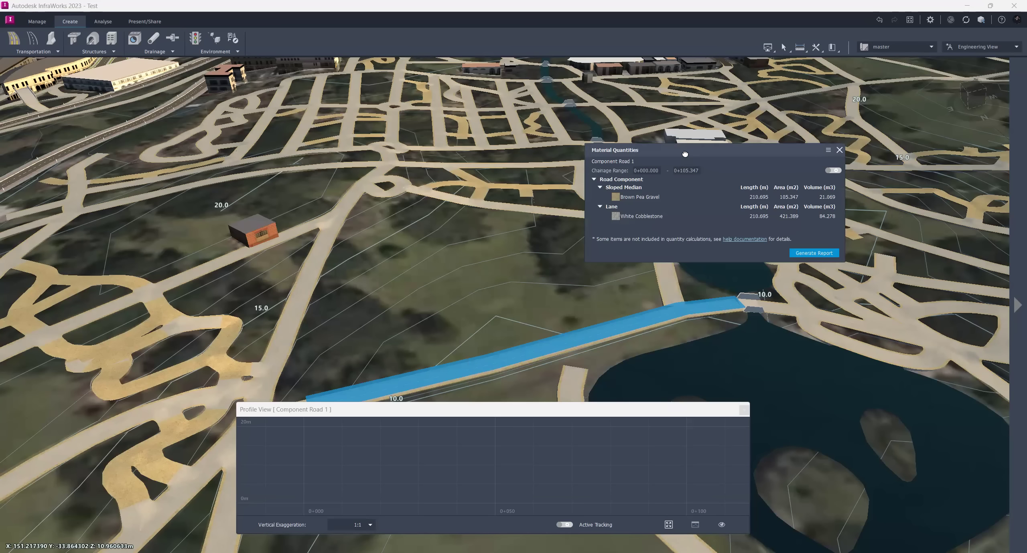
drag(684, 154, 689, 180)
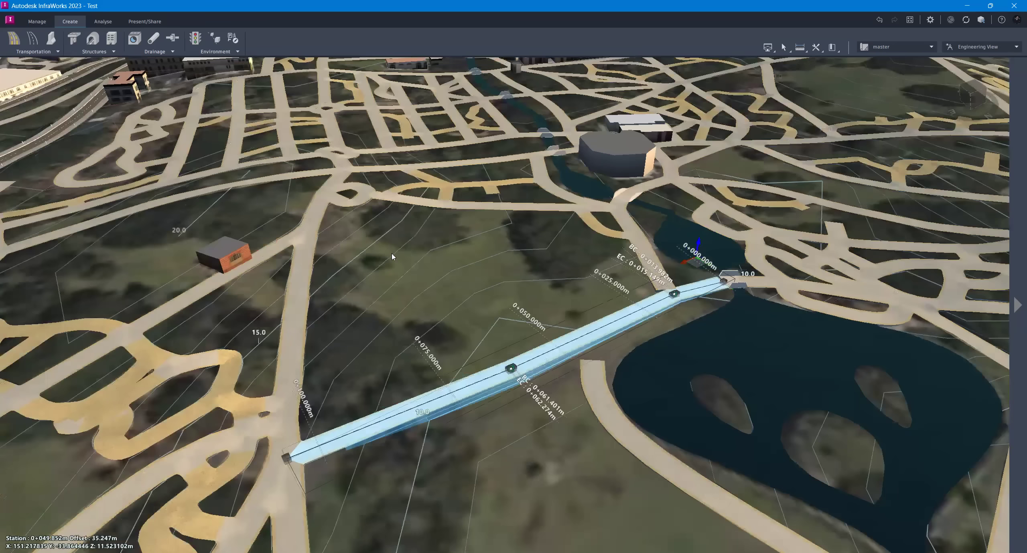
- Draw a six-sided building with the Dercetas brick facade, about 703 m² in footprint, on the grass beside the component road
scroll(391, 253, up, 3)
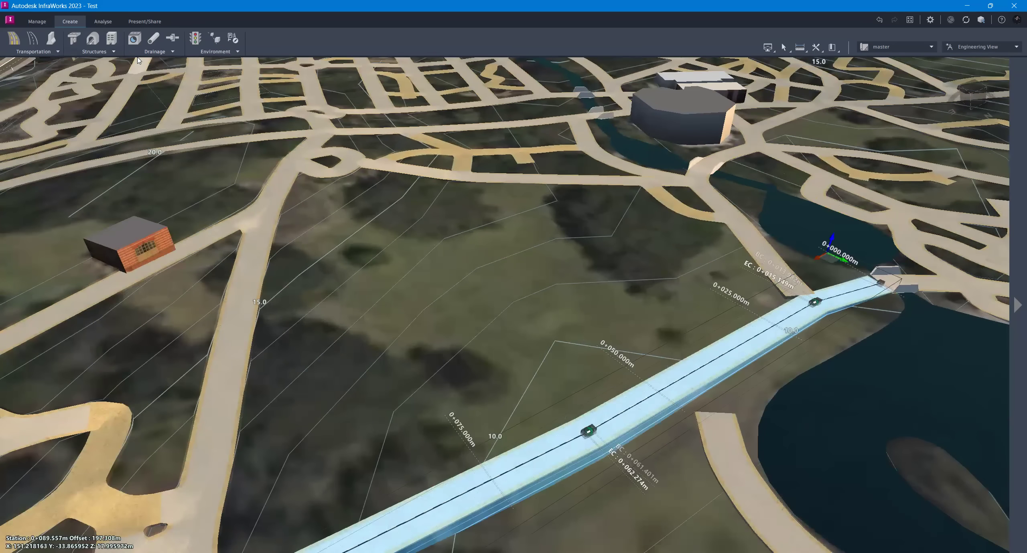
click(113, 40)
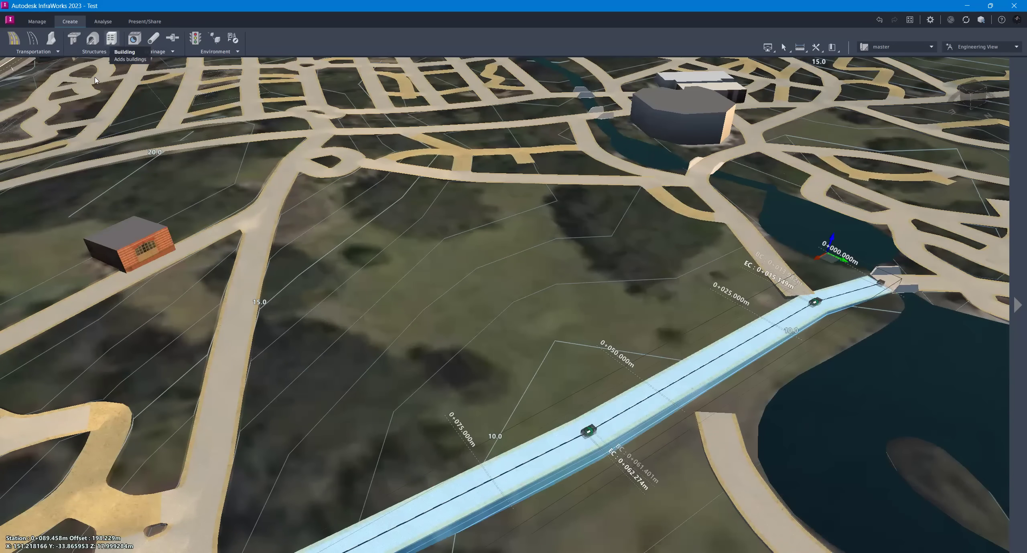
scroll(58, 155, down, 5)
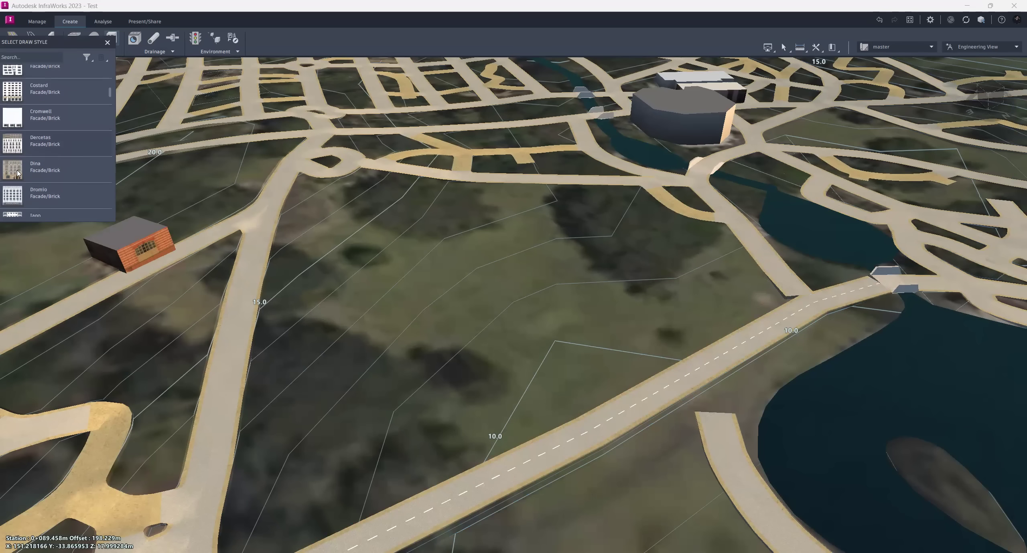
click(25, 151)
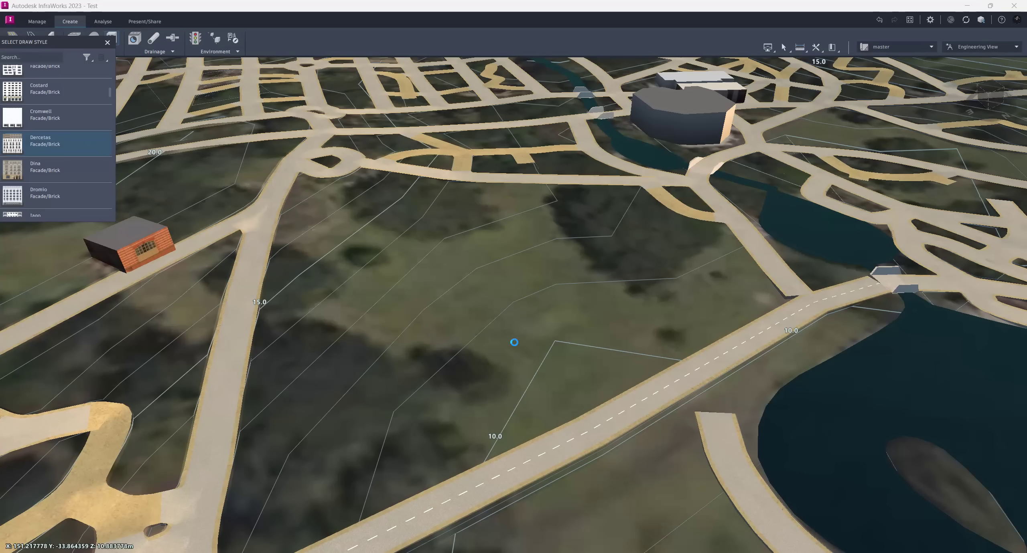
click(513, 341)
double_click(557, 348)
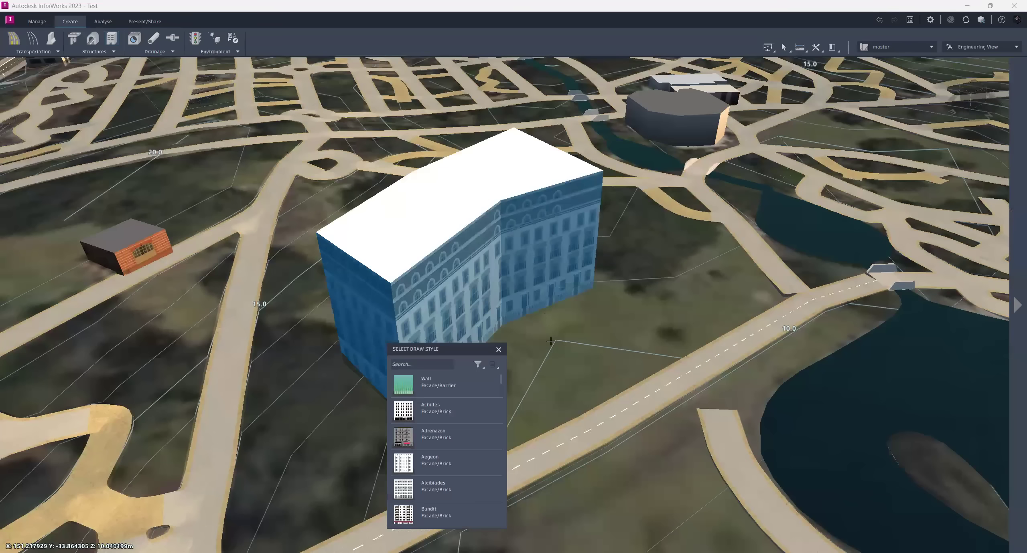
key(Escape)
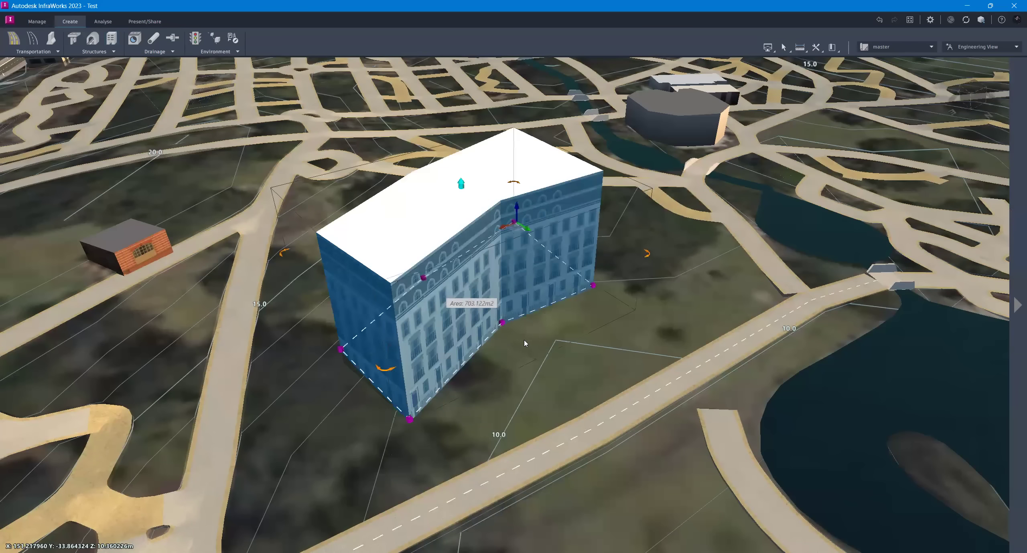
key(Escape)
- Make the new brick-facade building taller by stretching its roof upward, and deselect it
drag(500, 268, 512, 329)
shift+middle_drag(514, 332, 518, 317)
middle_drag(526, 305, 525, 345)
click(464, 155)
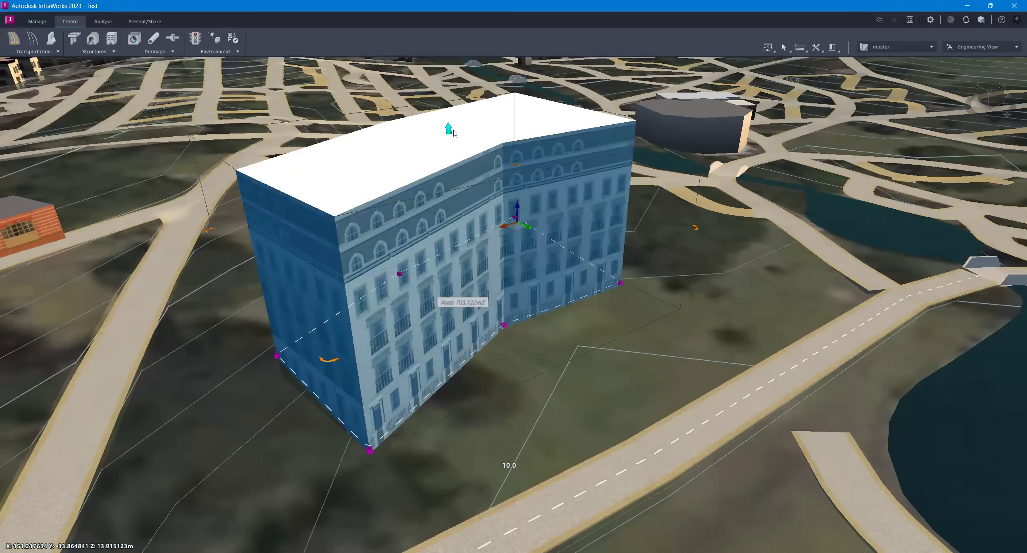
key(Escape)
key(Escape)
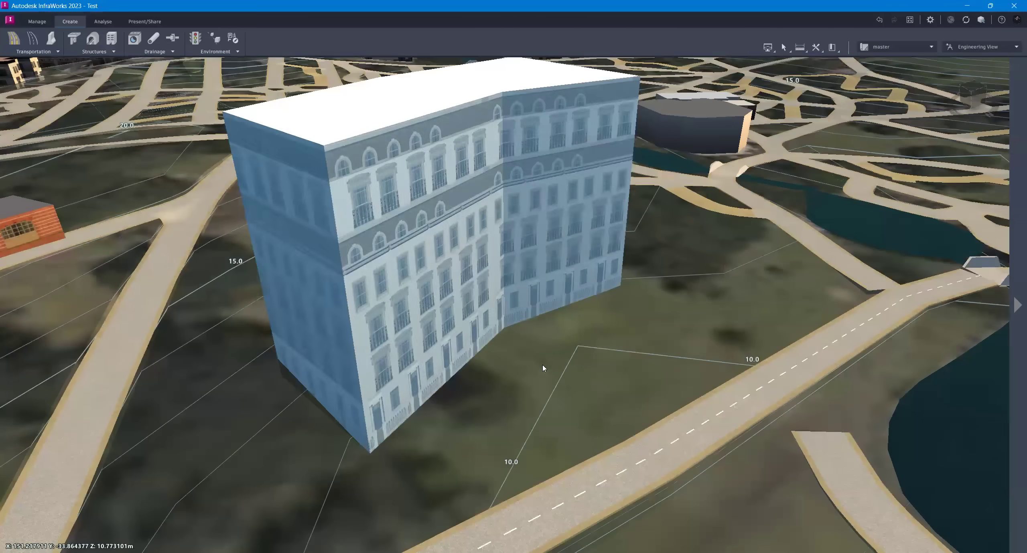
- Draw a small four-sided building between the first building and the stream, and raise it into a tall tower
scroll(559, 389, down, 2)
middle_drag(440, 326, 563, 363)
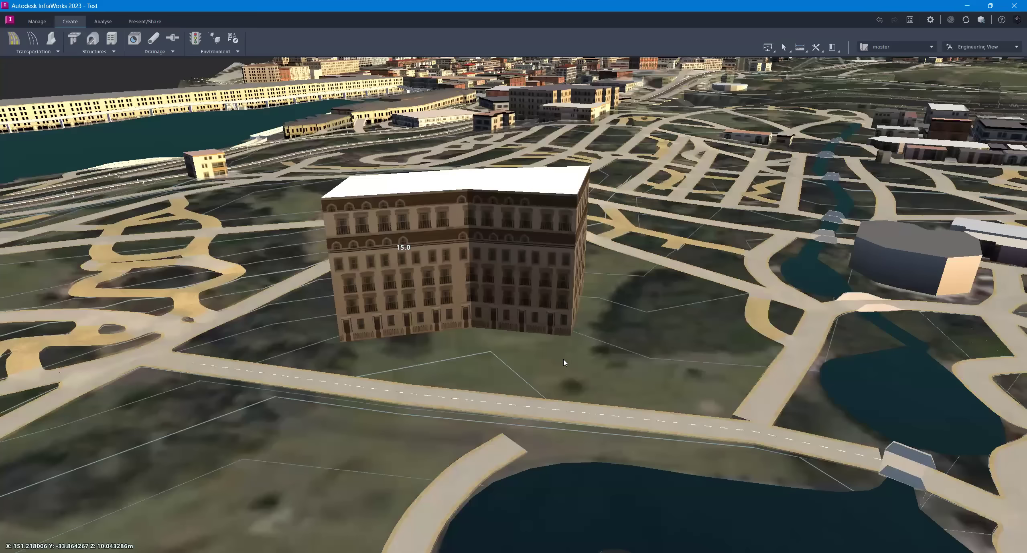
drag(566, 346, 536, 403)
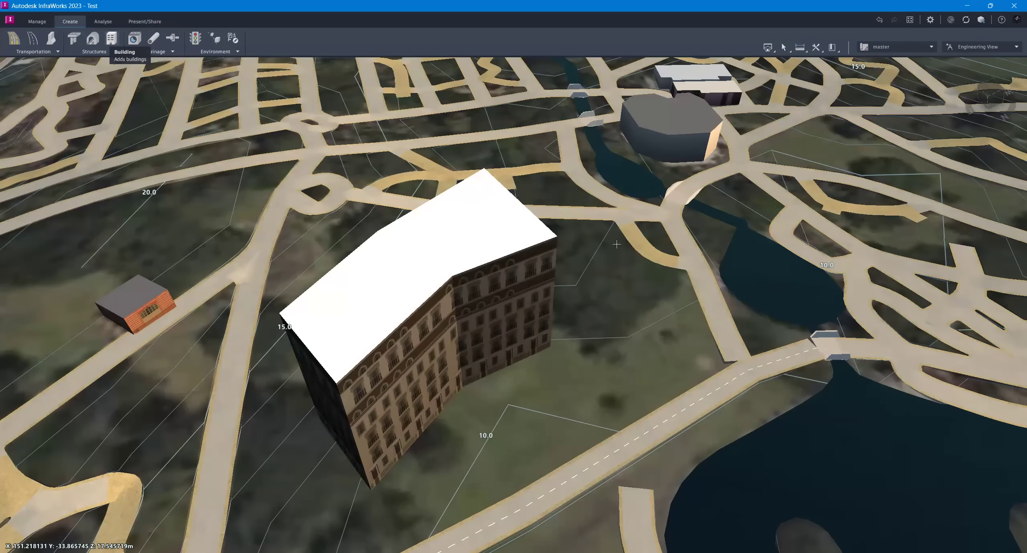
click(616, 244)
double_click(667, 272)
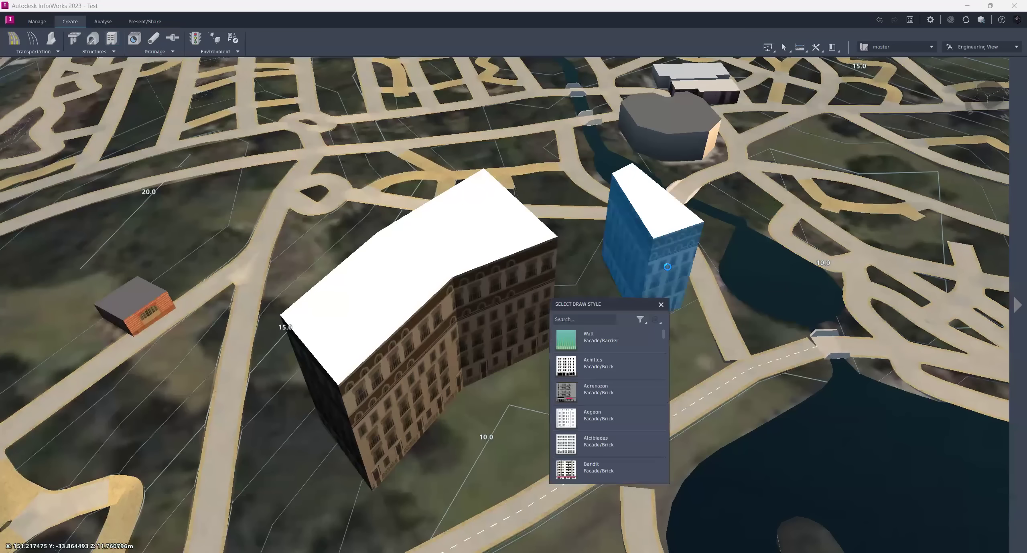
drag(645, 196, 645, 3)
- Open the Sun & Sky settings and set the sun to 11:36 on 4/08/2025 to light the new buildings
drag(582, 333, 618, 397)
middle_drag(511, 358, 513, 276)
click(102, 24)
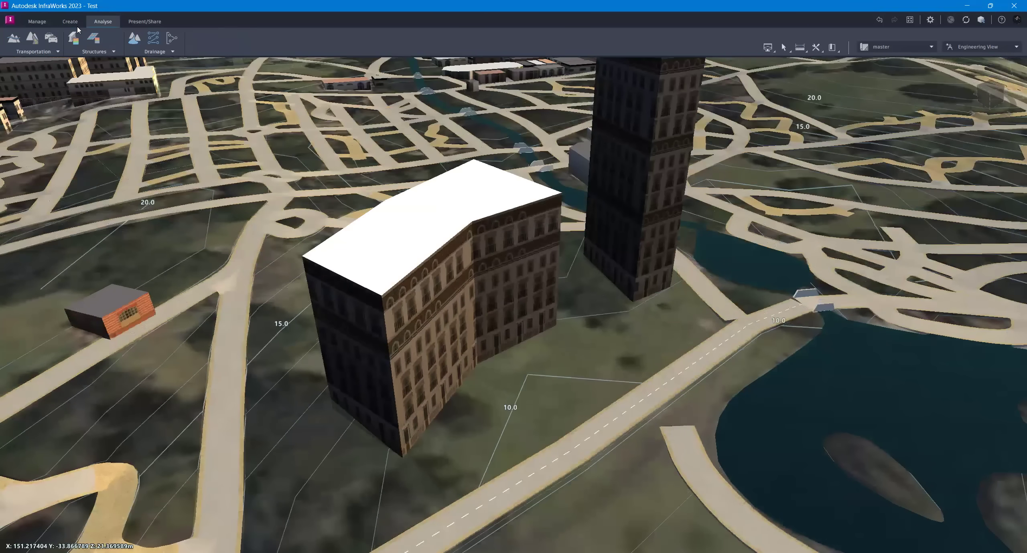
click(37, 21)
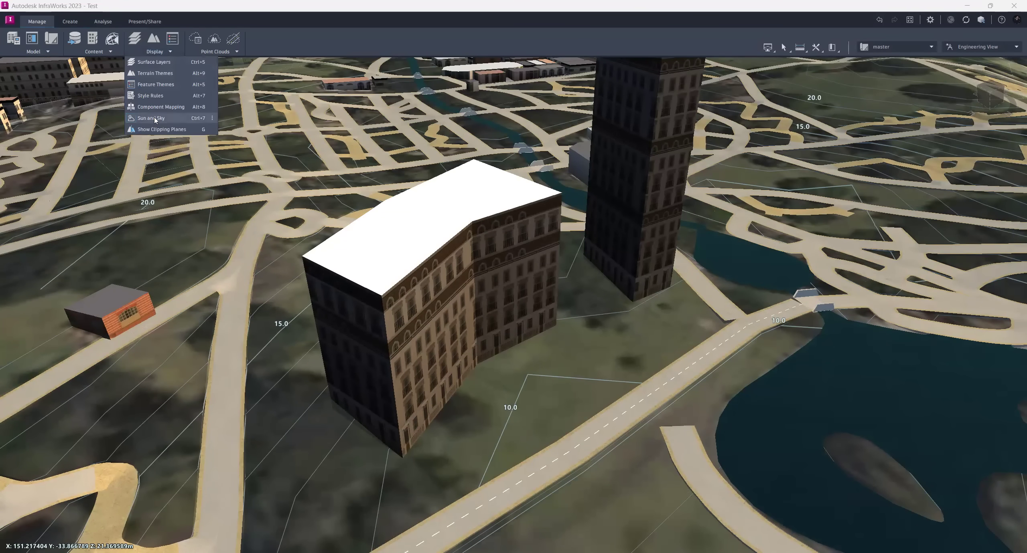
click(155, 118)
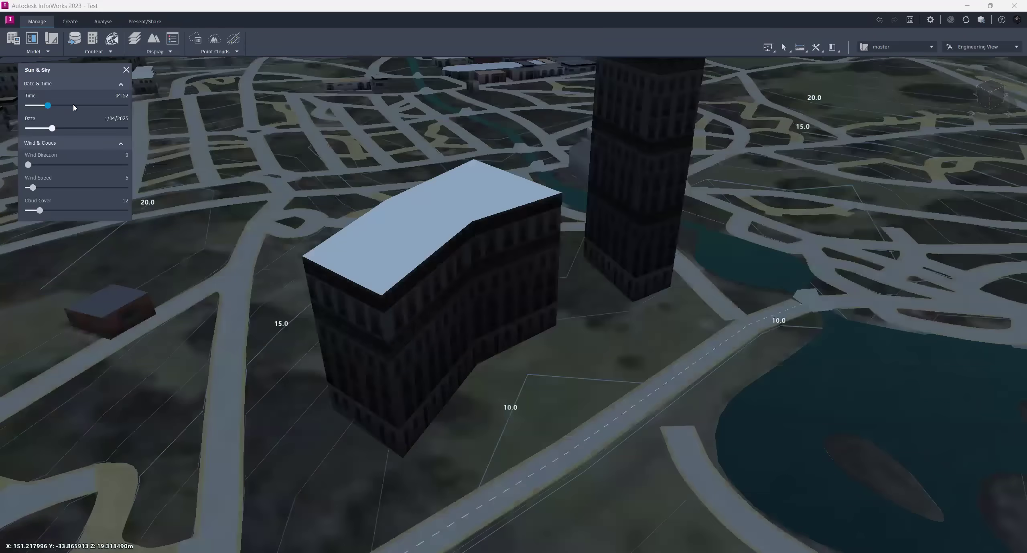
click(74, 105)
click(90, 129)
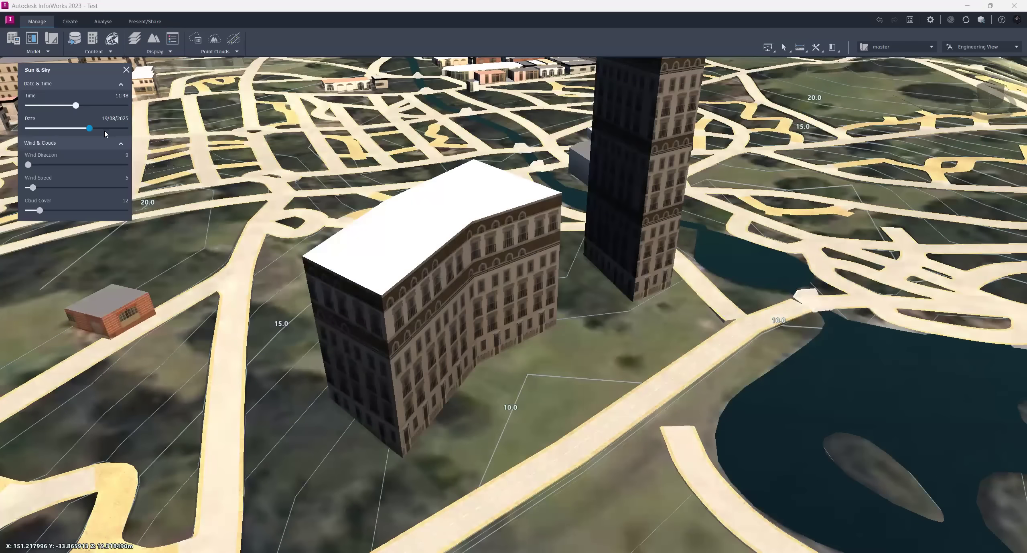
click(107, 129)
click(85, 128)
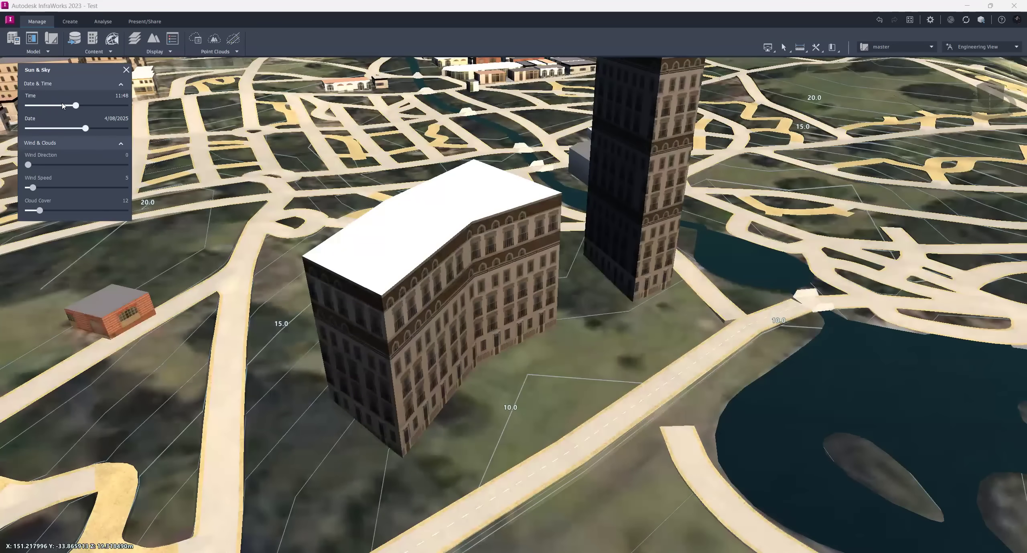
mouse_move(75, 106)
mouse_down()
mouse_move(39, 107)
mouse_move(116, 114)
mouse_move(77, 115)
mouse_up()
click(74, 106)
drag(578, 270, 620, 439)
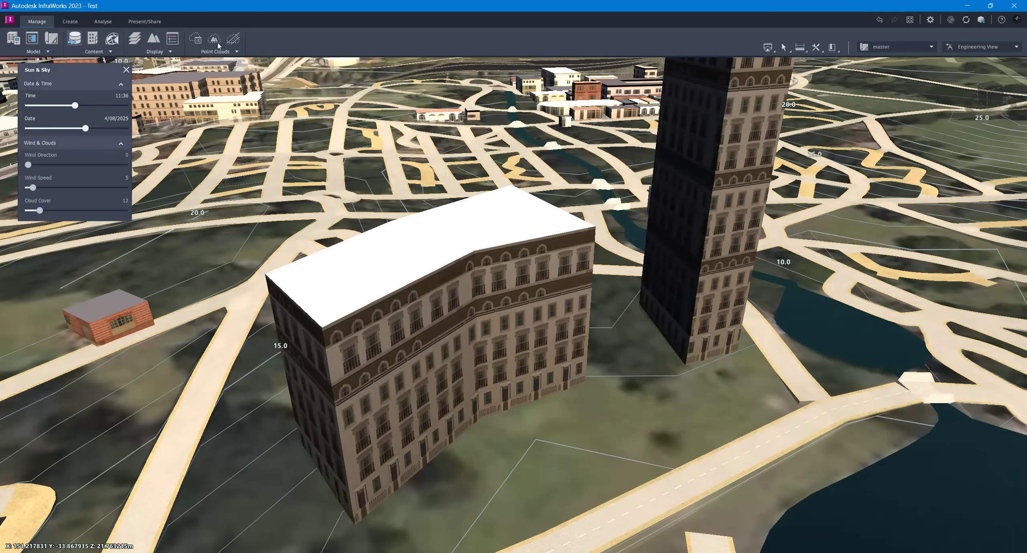
- Review the model's data sources and the file formats available for adding a new source, and close the list
click(75, 40)
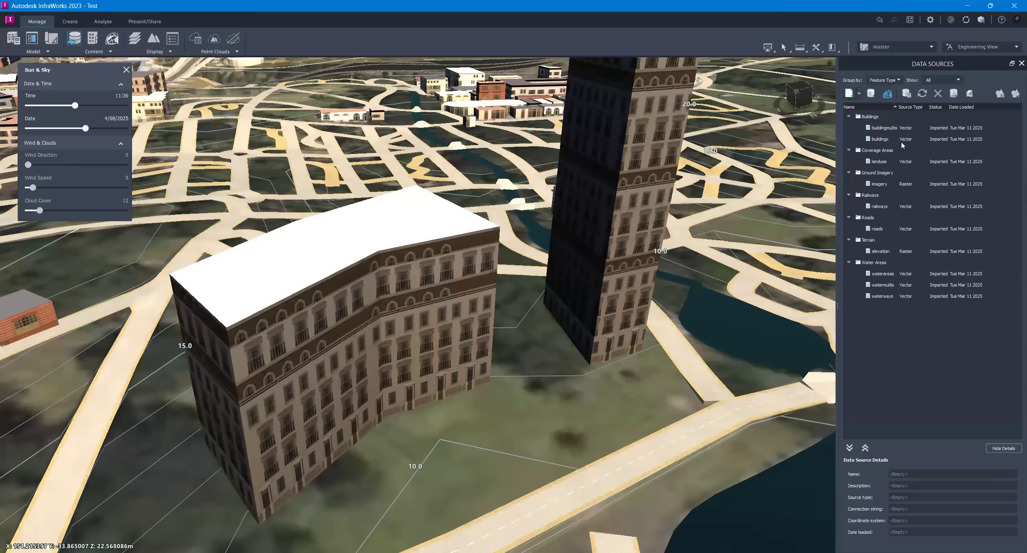
click(859, 94)
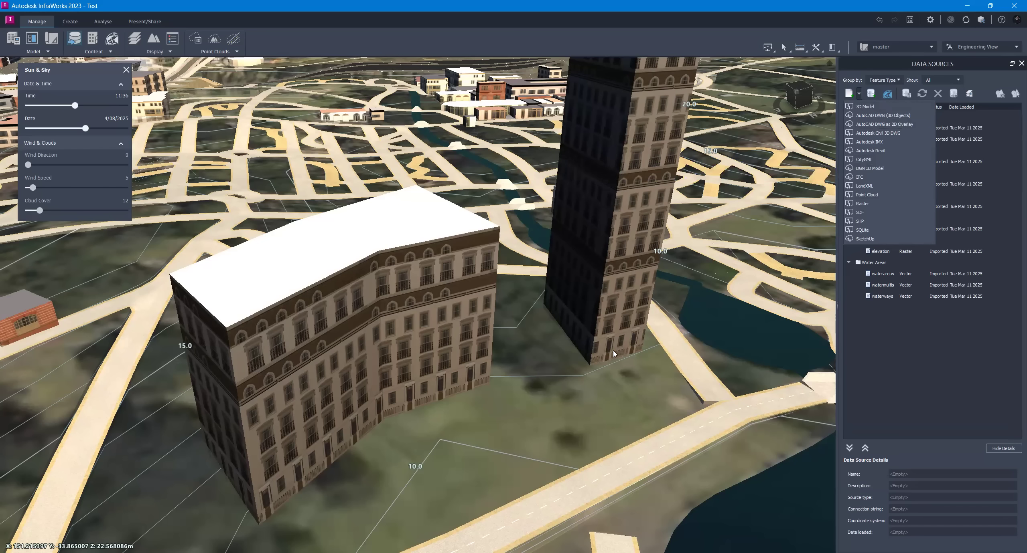
drag(634, 333, 818, 255)
scroll(560, 346, down, 3)
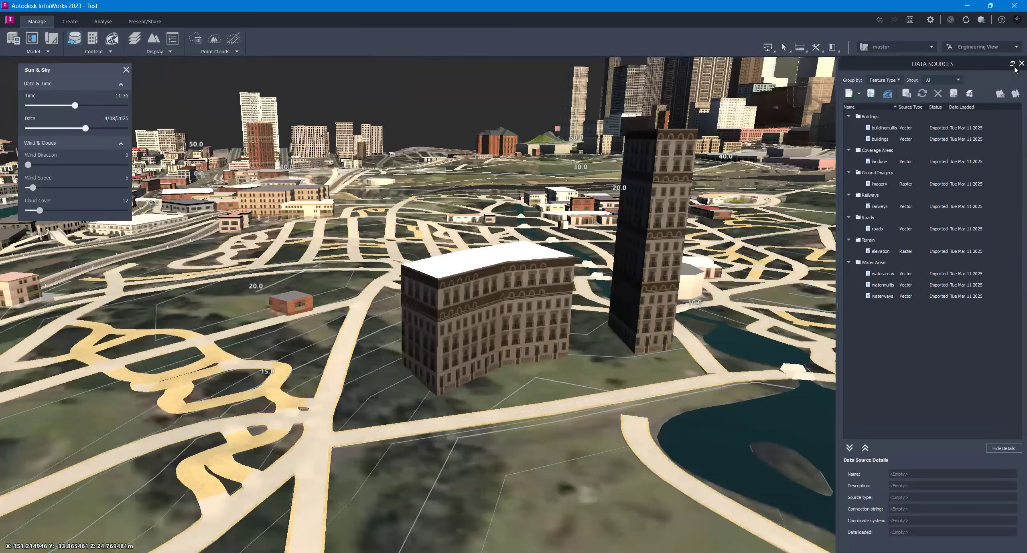
click(1021, 63)
- Place a Two Story Stucco house on the grass across the component road from the six-sided brick-facade building
middle_drag(668, 325, 659, 357)
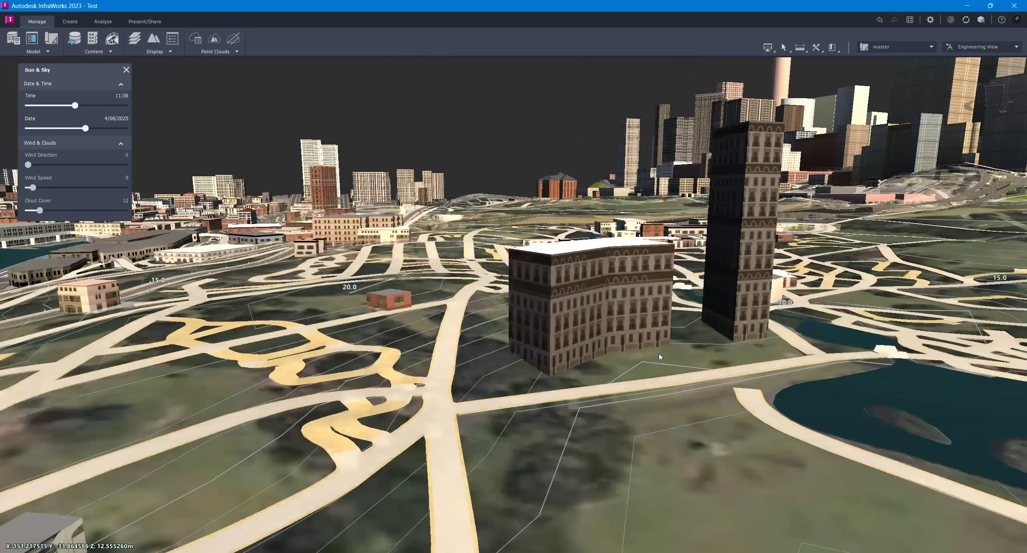
scroll(655, 325, up, 2)
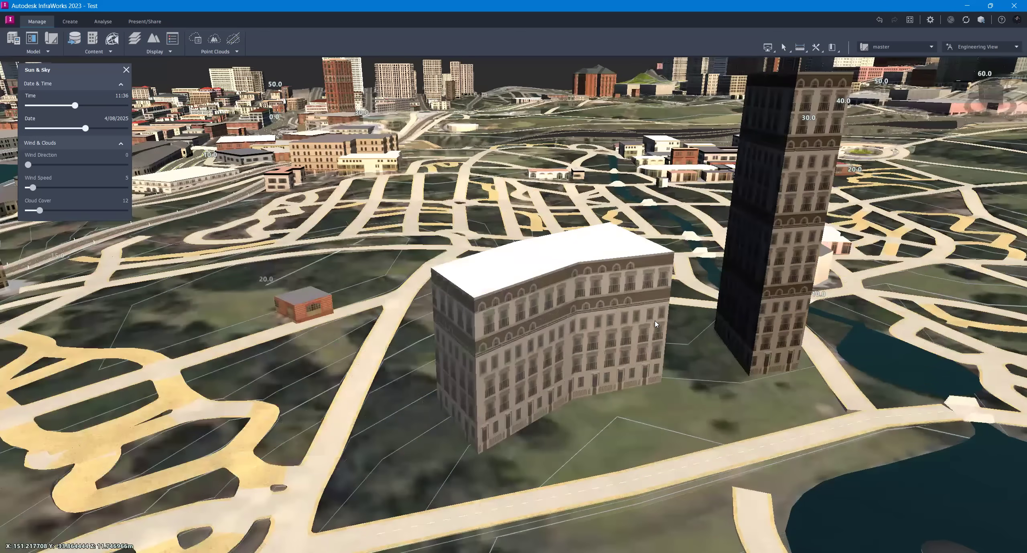
drag(676, 308, 681, 313)
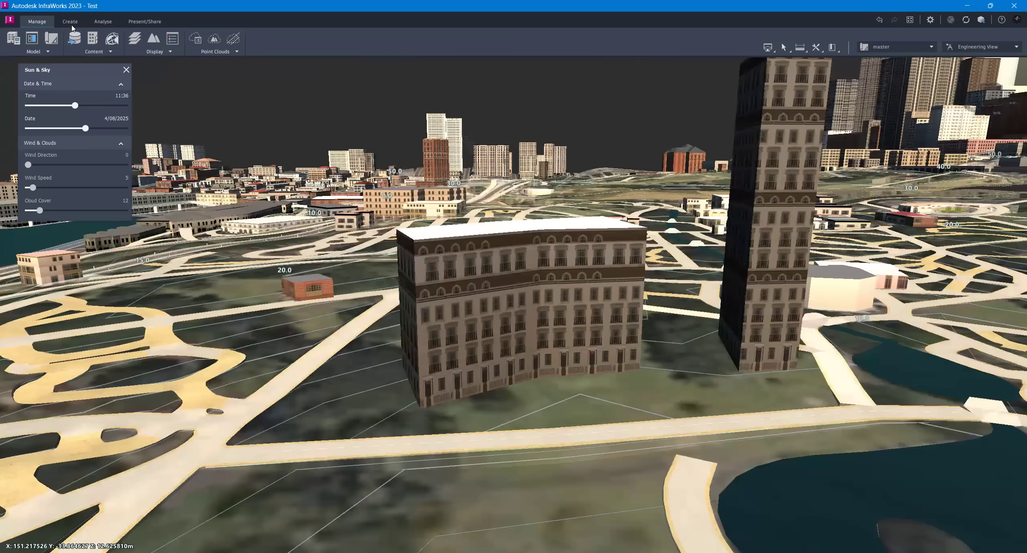
click(72, 24)
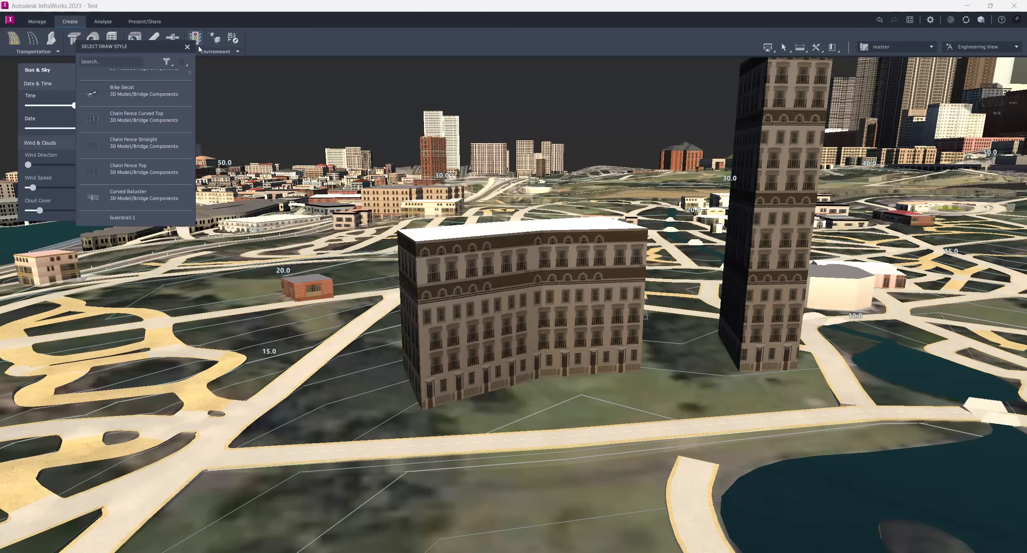
scroll(131, 155, down, 10)
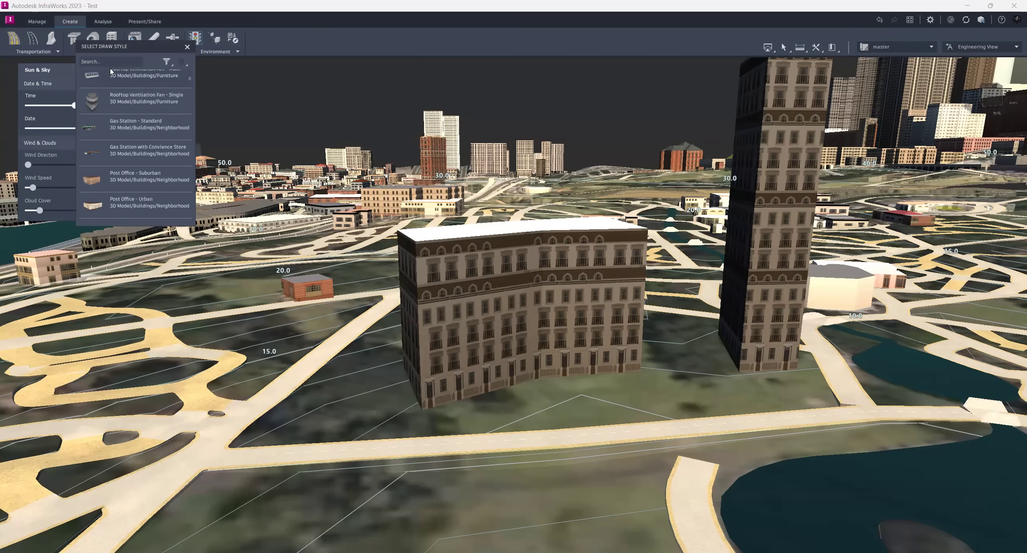
scroll(97, 135, up, 1)
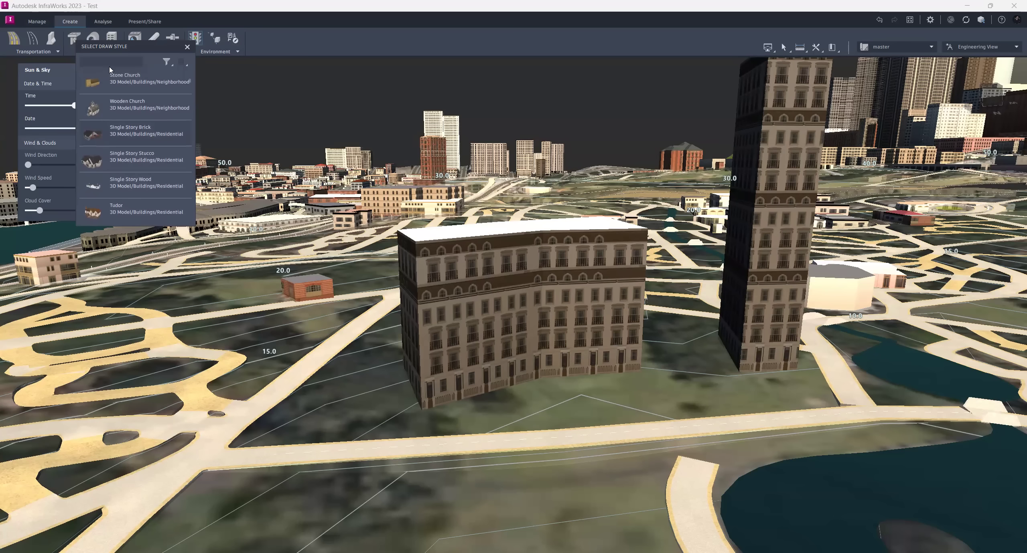
scroll(111, 69, down, 5)
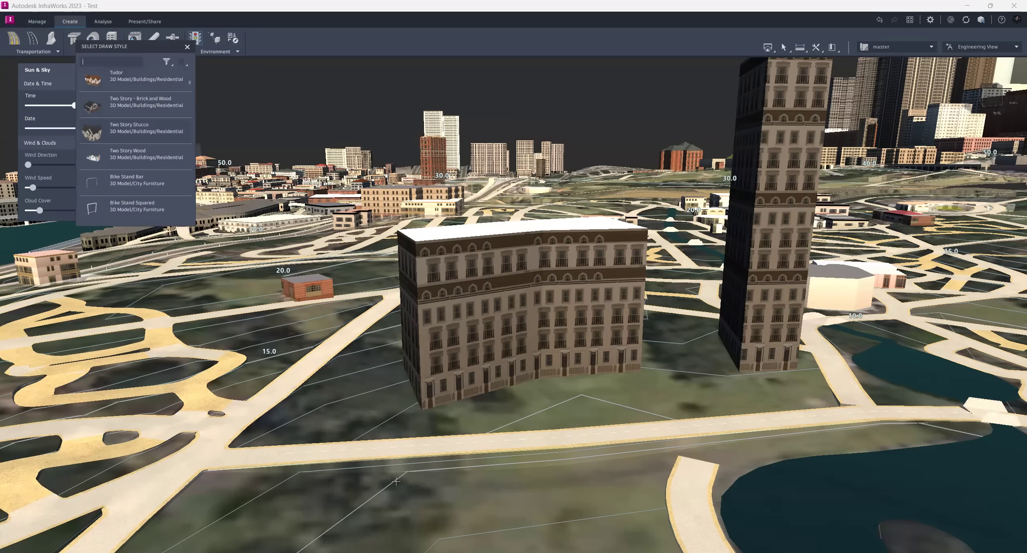
scroll(363, 482, down, 2)
click(337, 469)
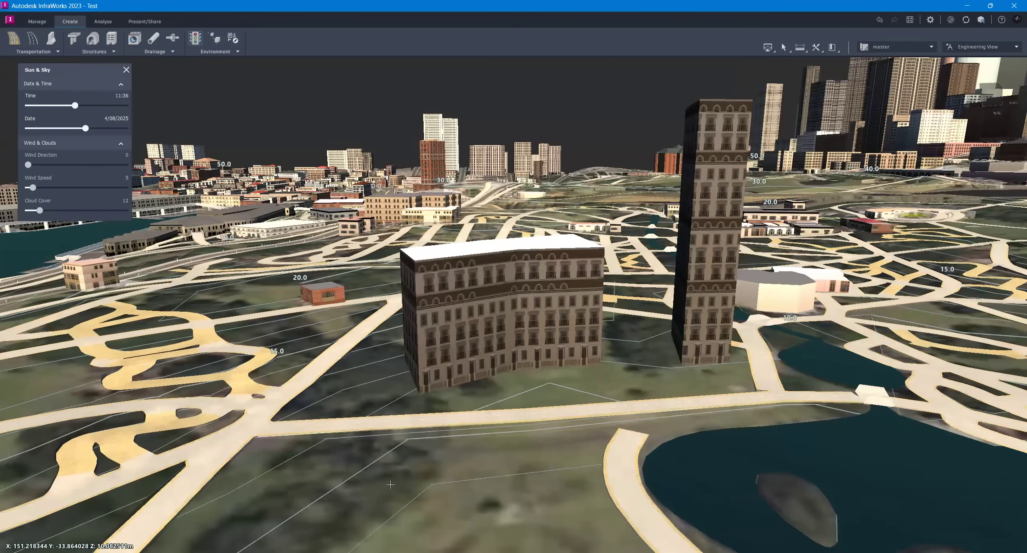
double_click(360, 496)
drag(444, 478, 457, 381)
scroll(457, 381, up, 5)
scroll(457, 380, down, 1)
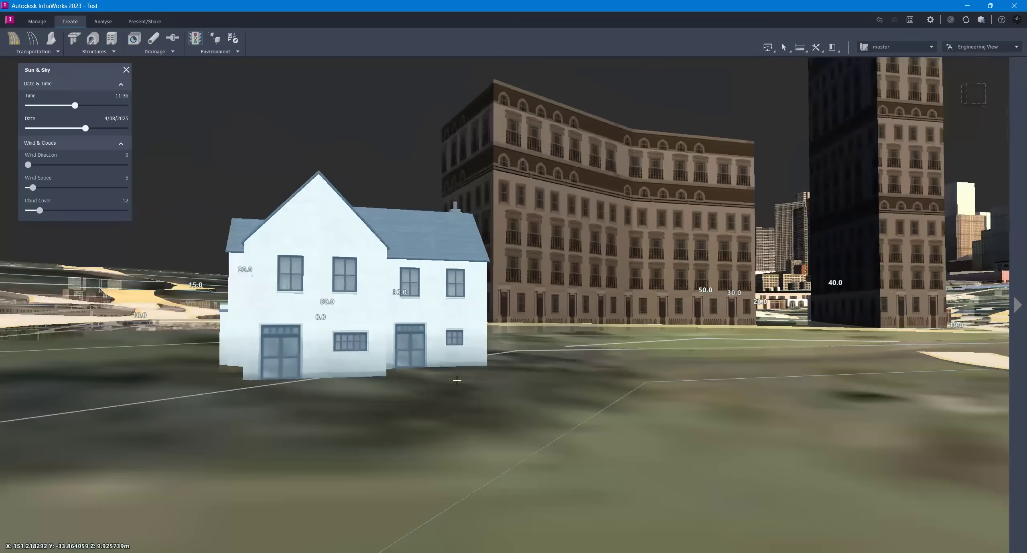
scroll(457, 380, down, 2)
key(Escape)
- Examine the placed stucco house and its surroundings of roads and brick-facade buildings from several angles
middle_drag(445, 402, 389, 443)
drag(389, 443, 372, 416)
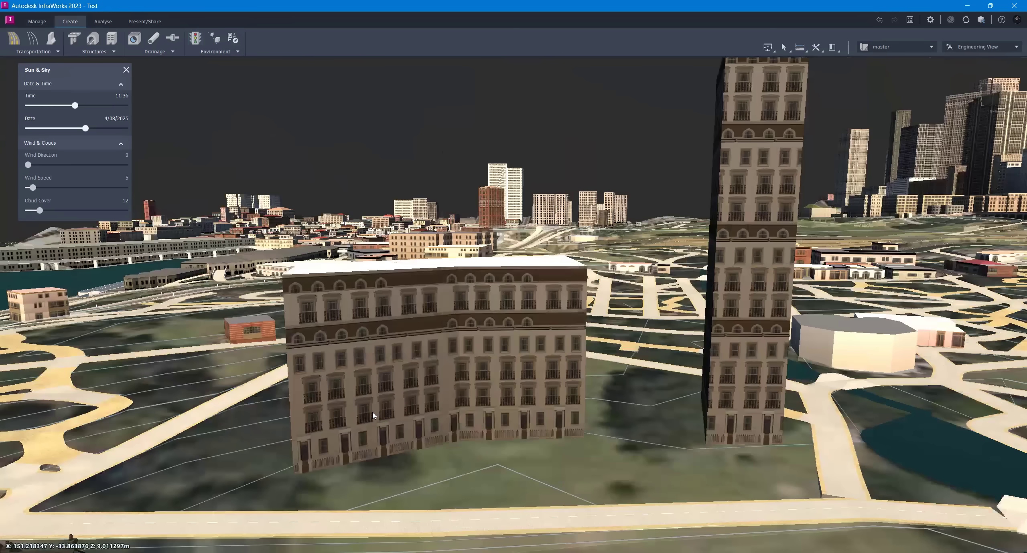
scroll(372, 416, up, 5)
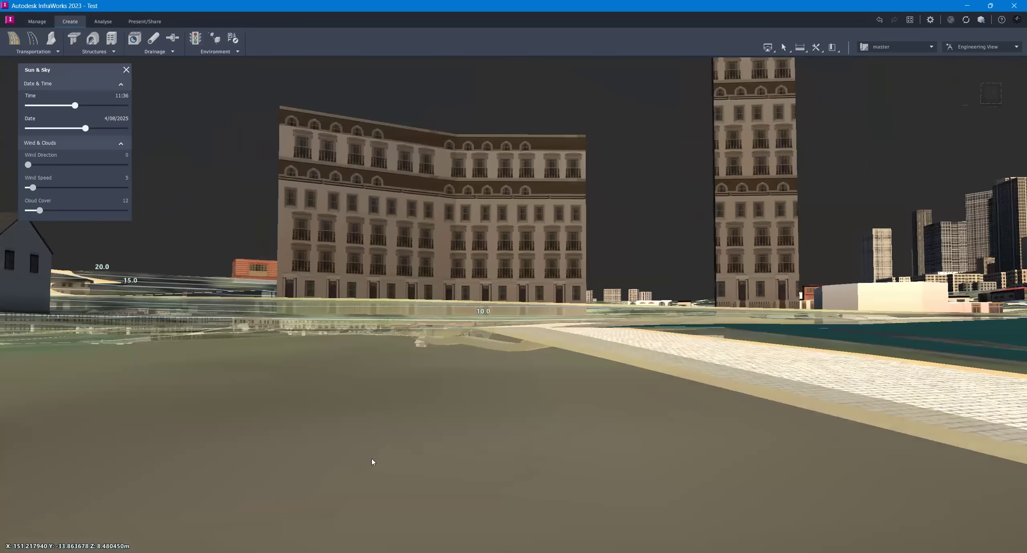
scroll(288, 507, down, 5)
scroll(233, 521, up, 6)
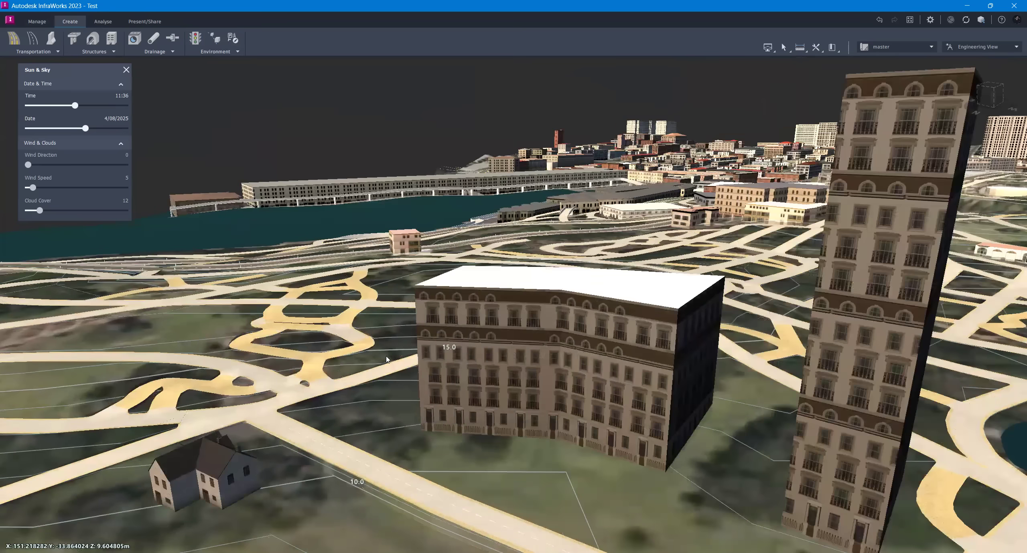
scroll(384, 499, up, 8)
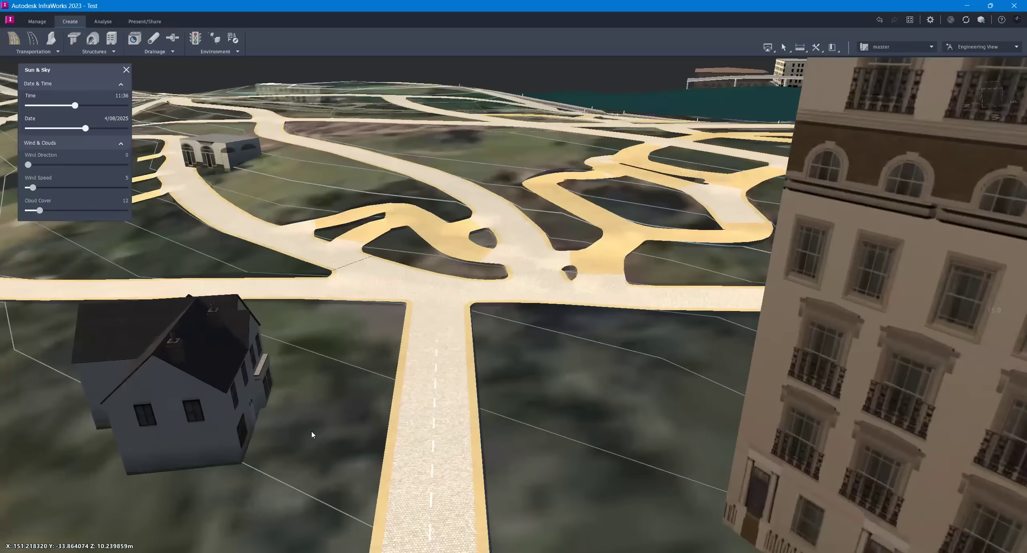
drag(311, 432, 555, 201)
scroll(535, 163, up, 1)
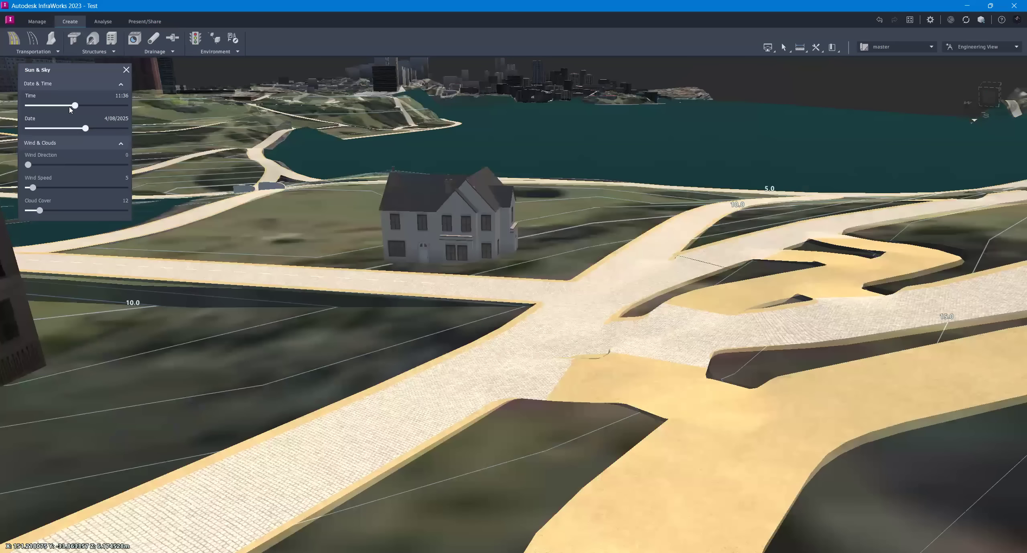
- Switch the model to Conceptual View and set the sun to 07:56 on 16/01/2025
drag(74, 105, 32, 128)
drag(644, 401, 667, 226)
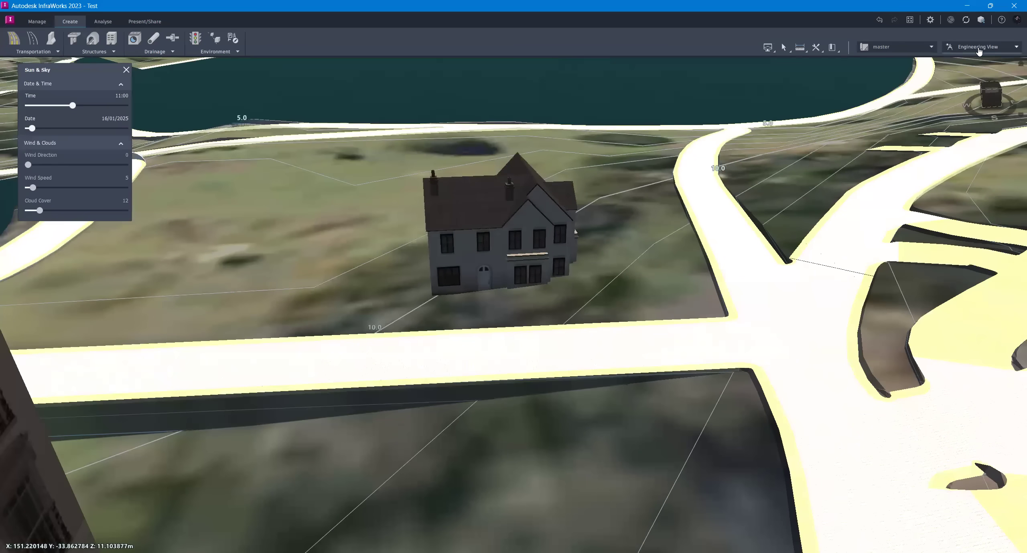
click(974, 47)
click(983, 58)
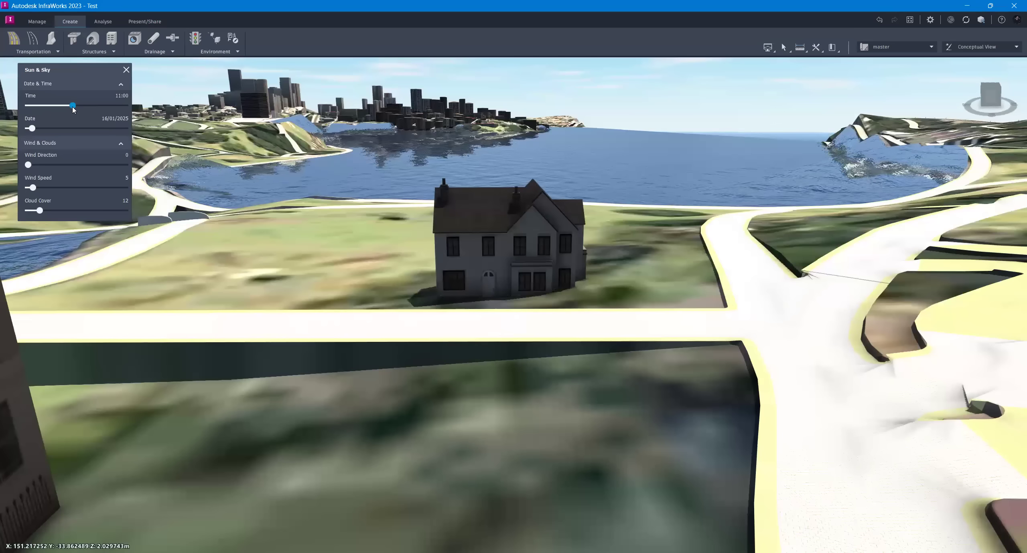
mouse_move(73, 106)
mouse_down()
mouse_move(89, 105)
mouse_move(42, 106)
mouse_move(60, 105)
mouse_up()
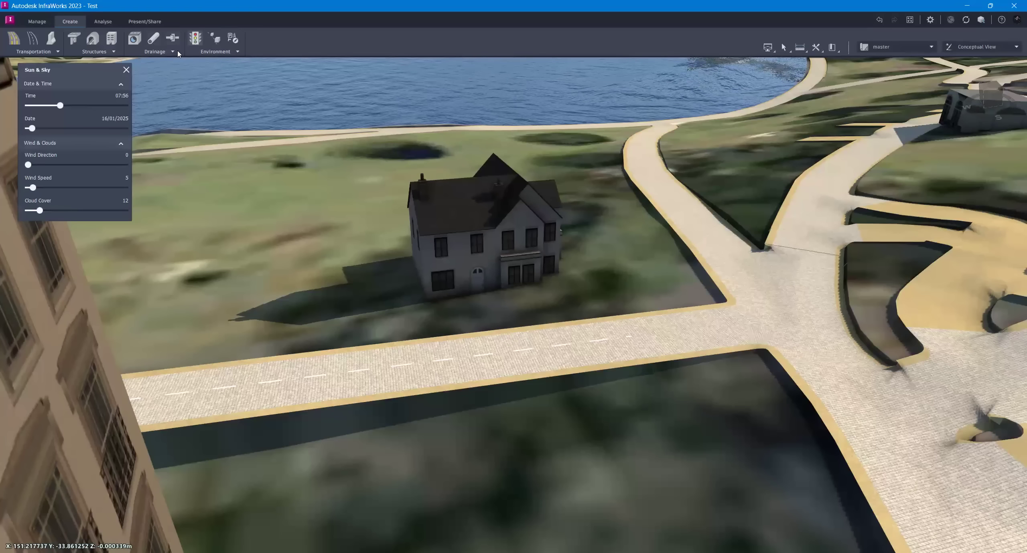
- Place a Two Story - Brick and Wood house beside the stucco house, along the component road
click(195, 38)
scroll(141, 157, down, 2)
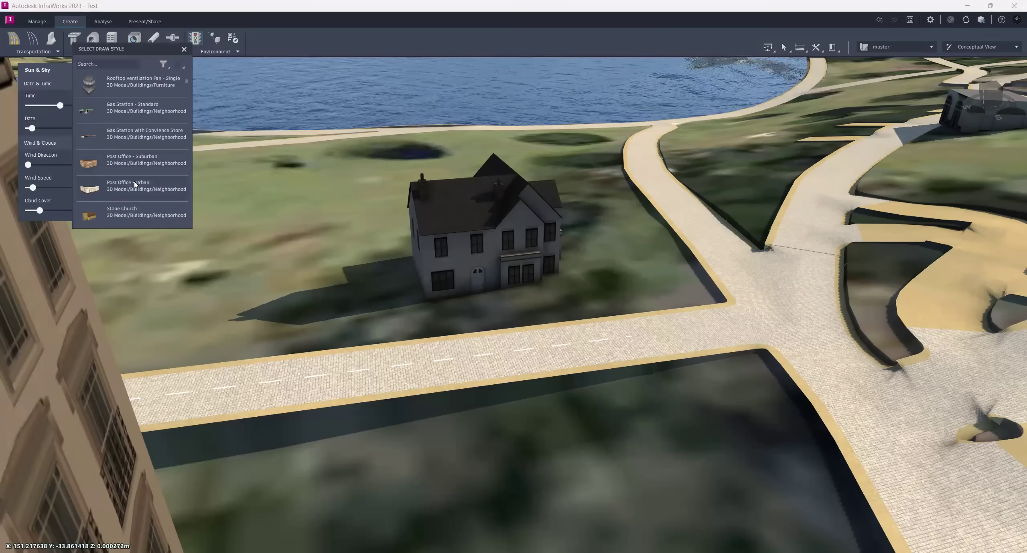
scroll(92, 167, up, 3)
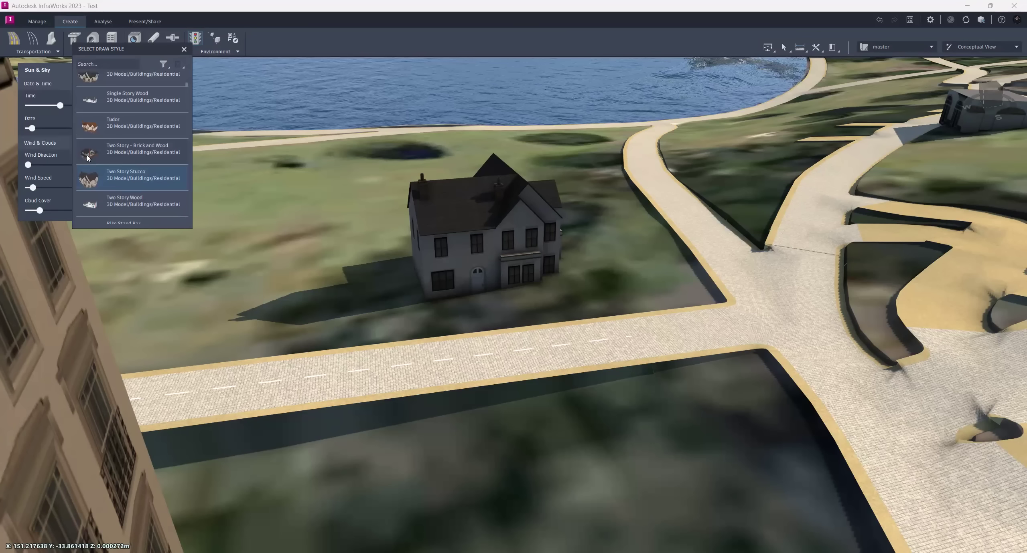
double_click(210, 291)
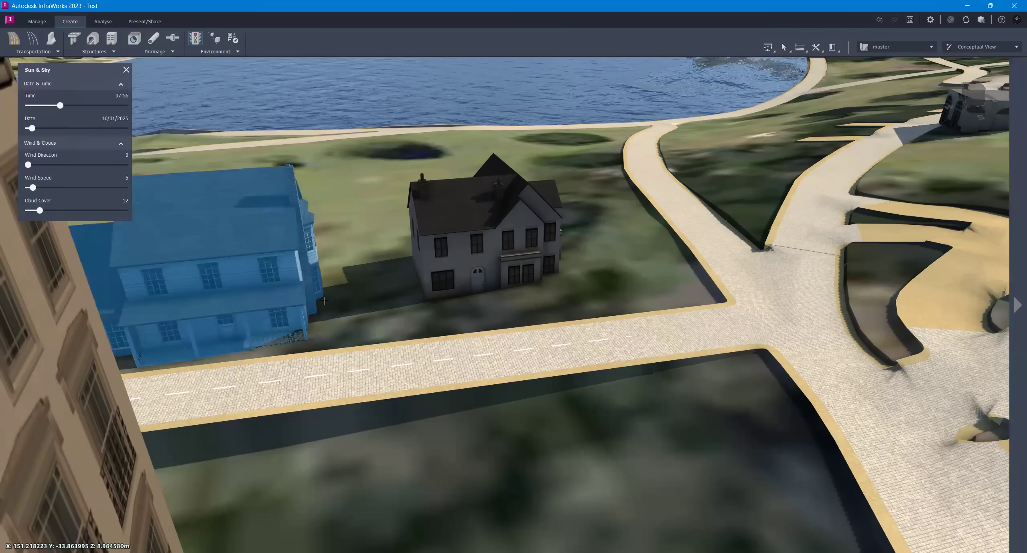
click(355, 304)
- Rotate the brick-and-wood house by about 184 degrees about its vertical axis, and deselect it
drag(327, 304, 683, 300)
middle_drag(684, 303, 262, 480)
click(372, 322)
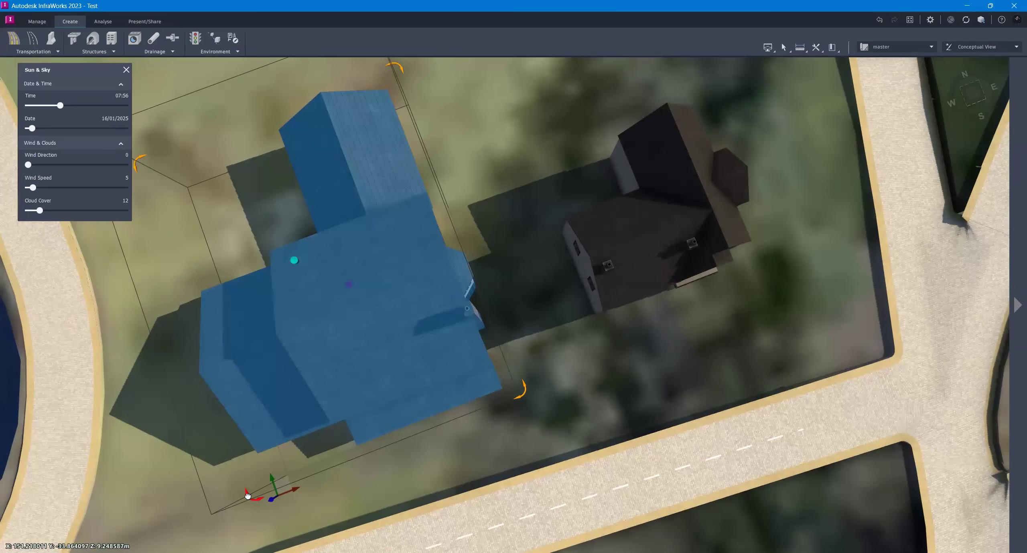
drag(135, 337, 119, 315)
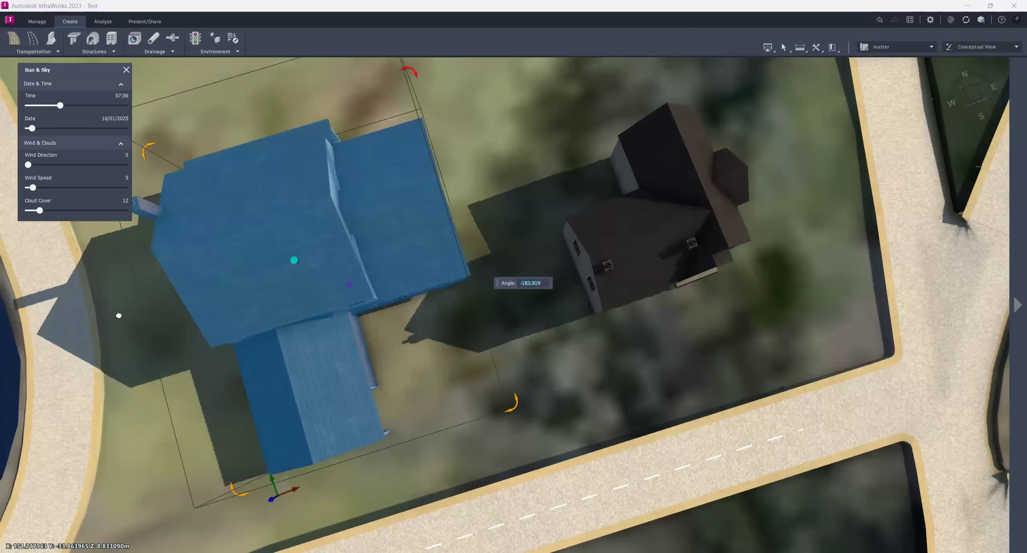
drag(462, 333, 421, 322)
key(Escape)
- Open the component road's Profile View and regrade it, with the middle grade point at about 8.9 m and the end at about 7.7 m
middle_drag(422, 324, 659, 370)
scroll(659, 372, down, 3)
drag(648, 387, 519, 401)
middle_drag(519, 403, 795, 361)
click(796, 361)
drag(724, 414, 787, 431)
middle_drag(787, 431, 628, 215)
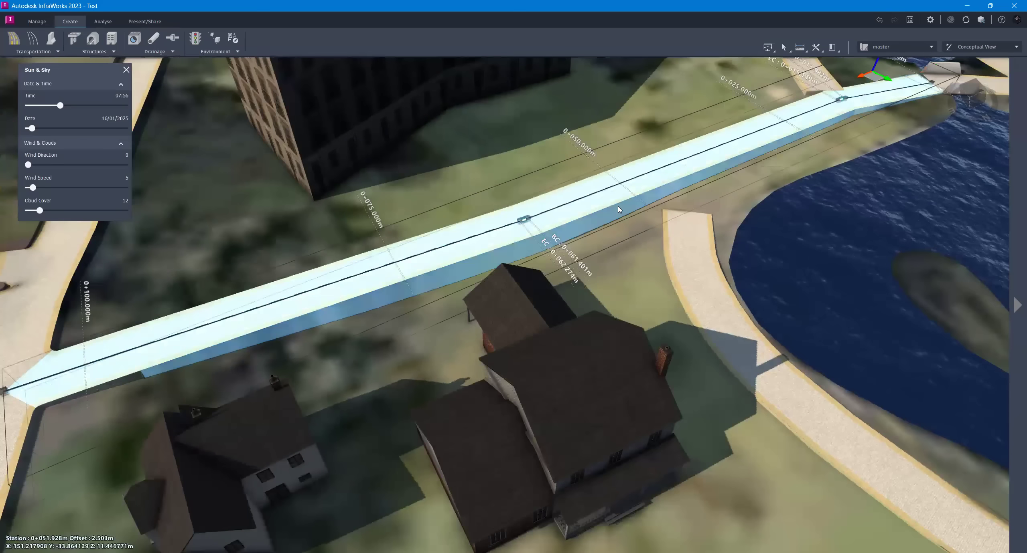
right_click(618, 206)
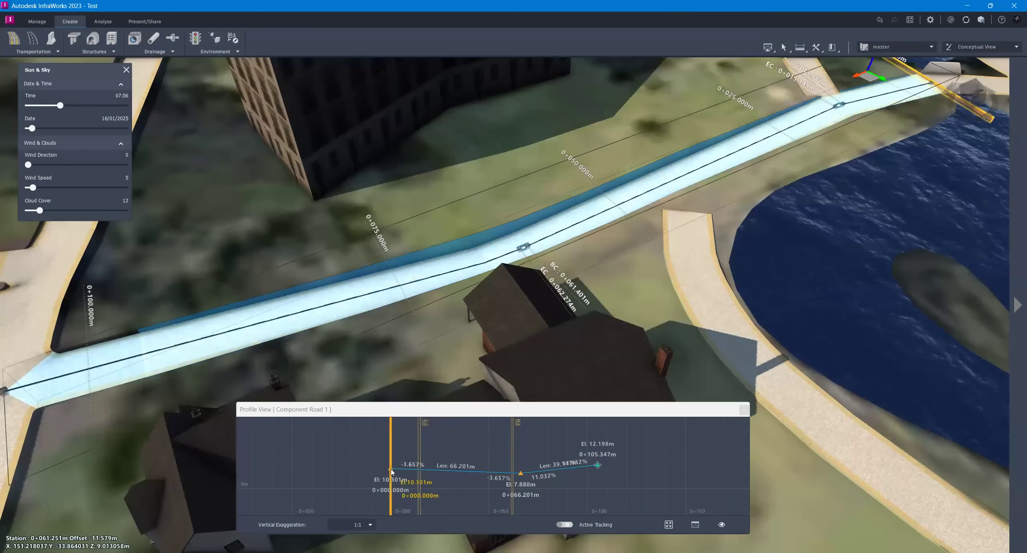
click(393, 480)
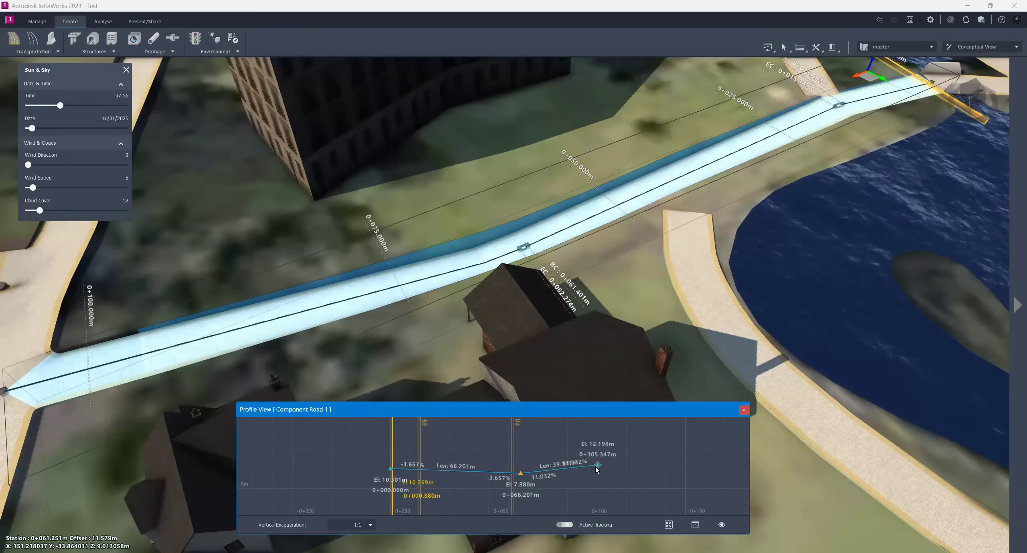
drag(599, 478, 594, 477)
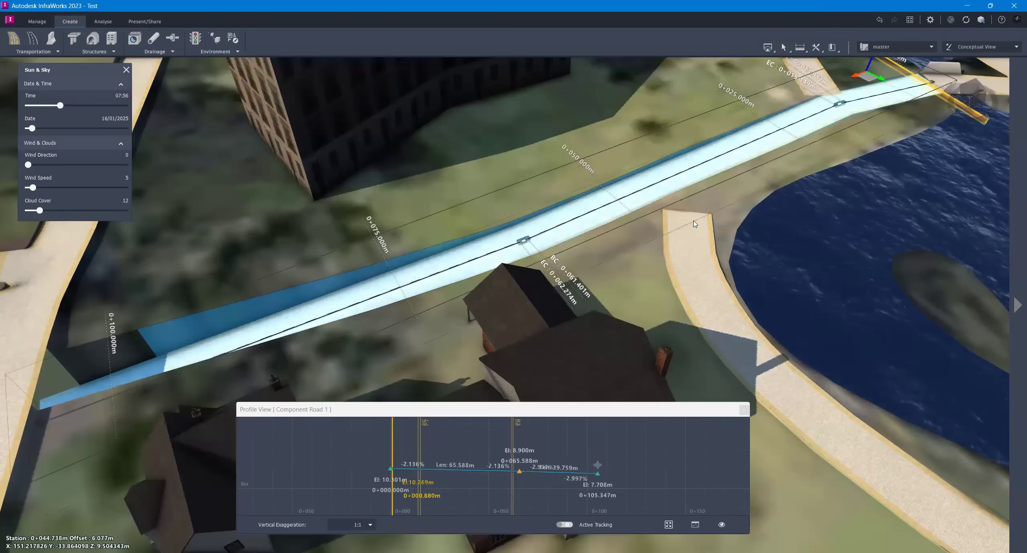
- Try to convert the planning road crossing the end of the component road into a component road
click(664, 200)
drag(664, 199, 701, 171)
drag(380, 308, 381, 342)
drag(325, 371, 83, 380)
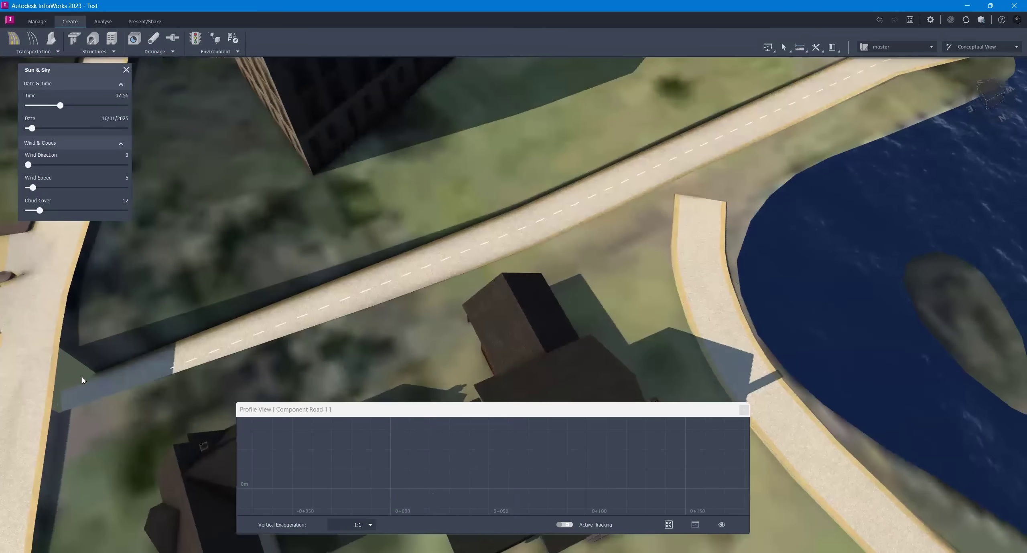
middle_drag(308, 329, 542, 269)
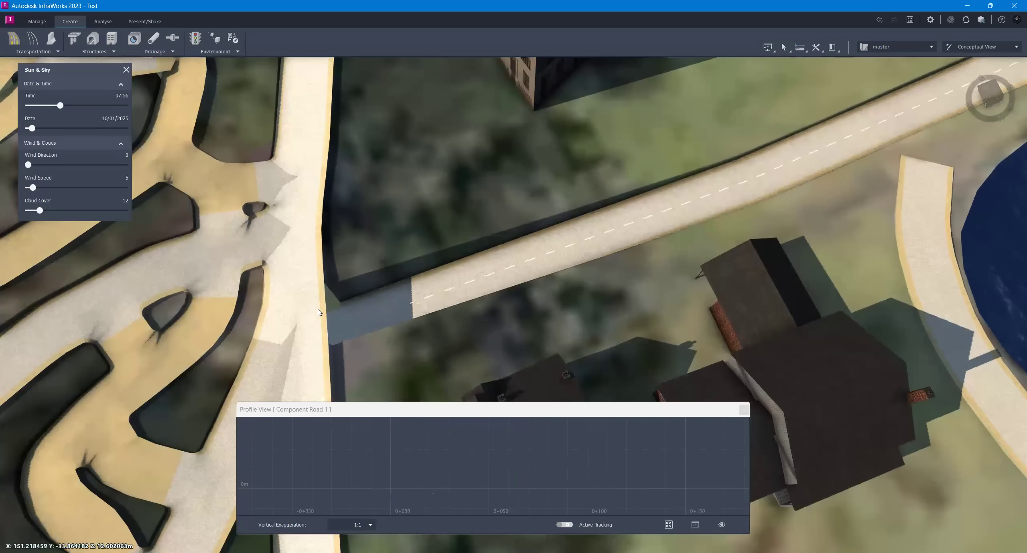
click(318, 309)
right_click(319, 313)
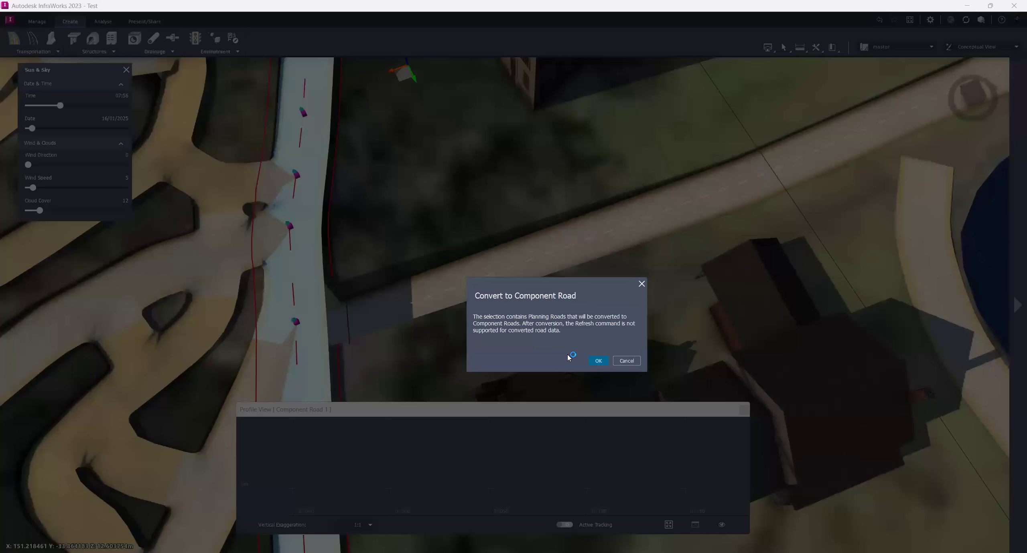
key(Return)
key(Return)
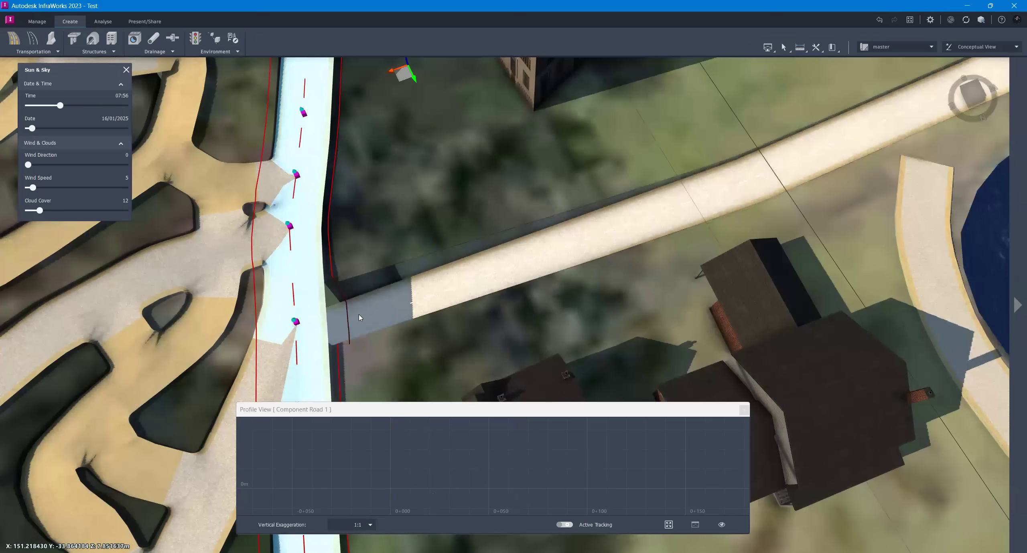
- Reselect the component road, check its profile, and examine its course past the two houses from above
click(359, 314)
drag(360, 297, 362, 457)
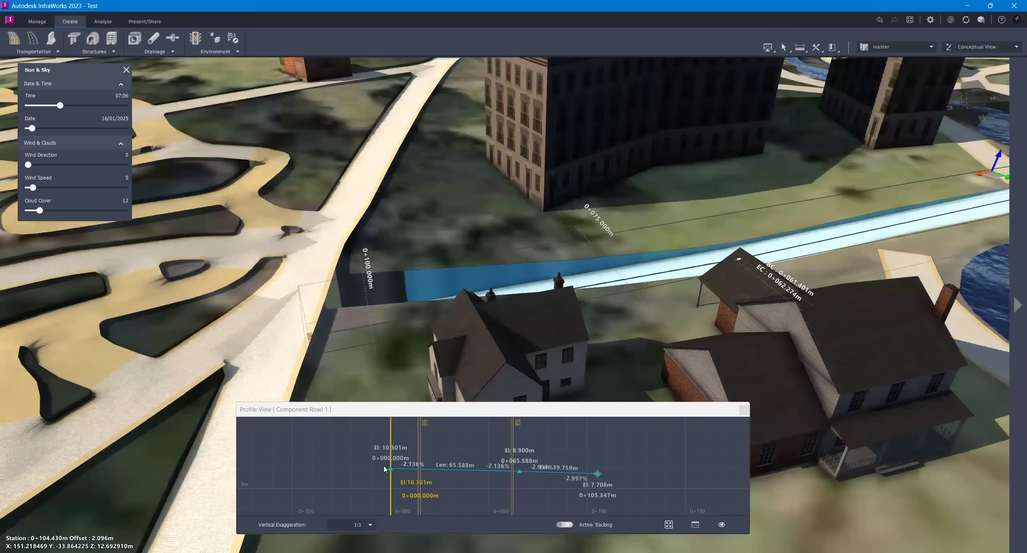
click(391, 453)
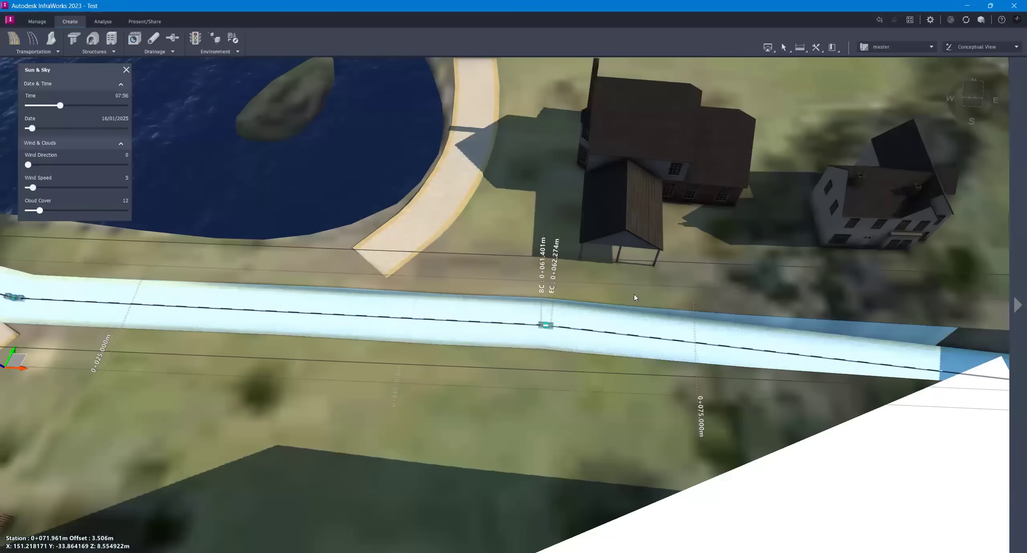
middle_drag(497, 309, 556, 278)
drag(619, 266, 451, 541)
middle_drag(550, 243, 425, 440)
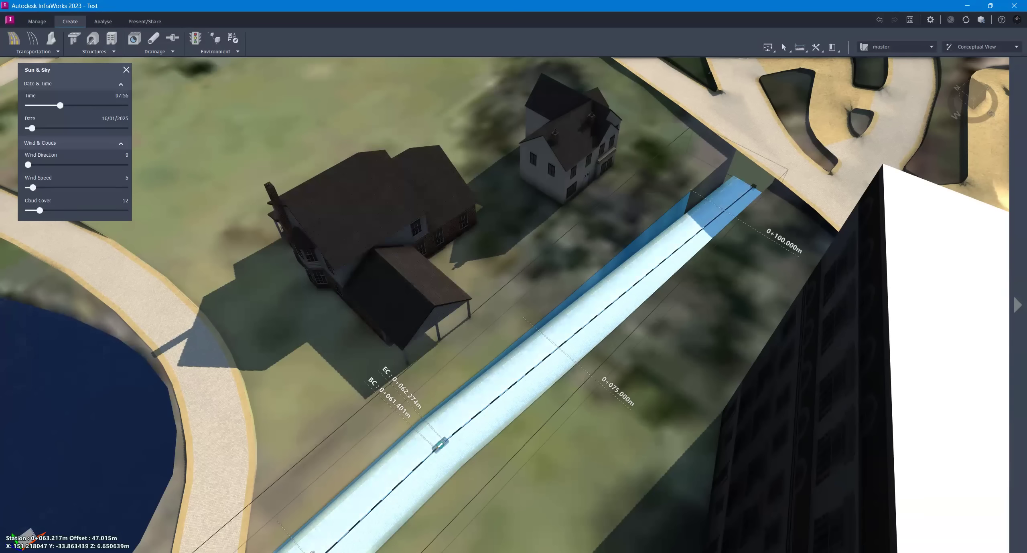
- Place a Coffee Shop from the city furniture models between the larger house and the component road
click(196, 38)
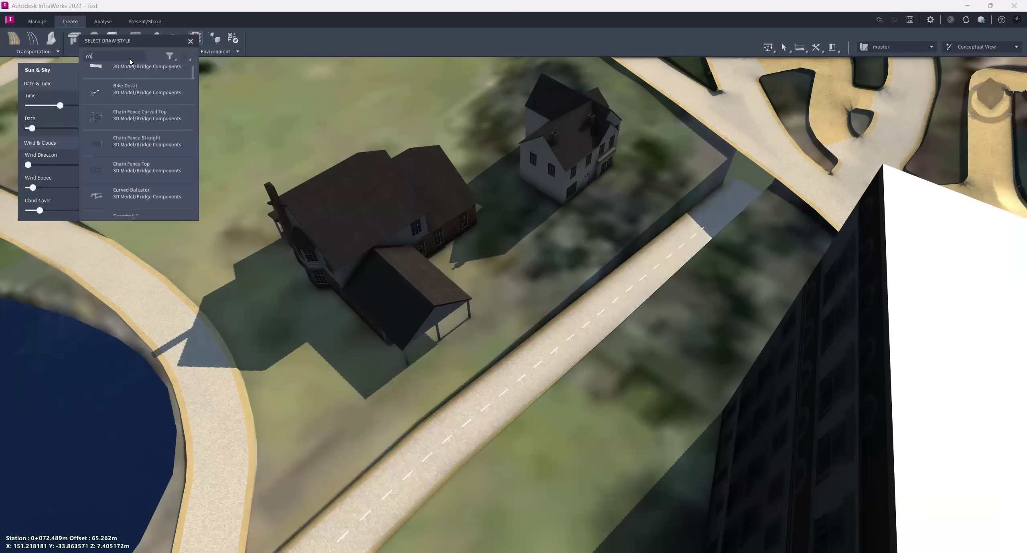
text(coff)
click(132, 73)
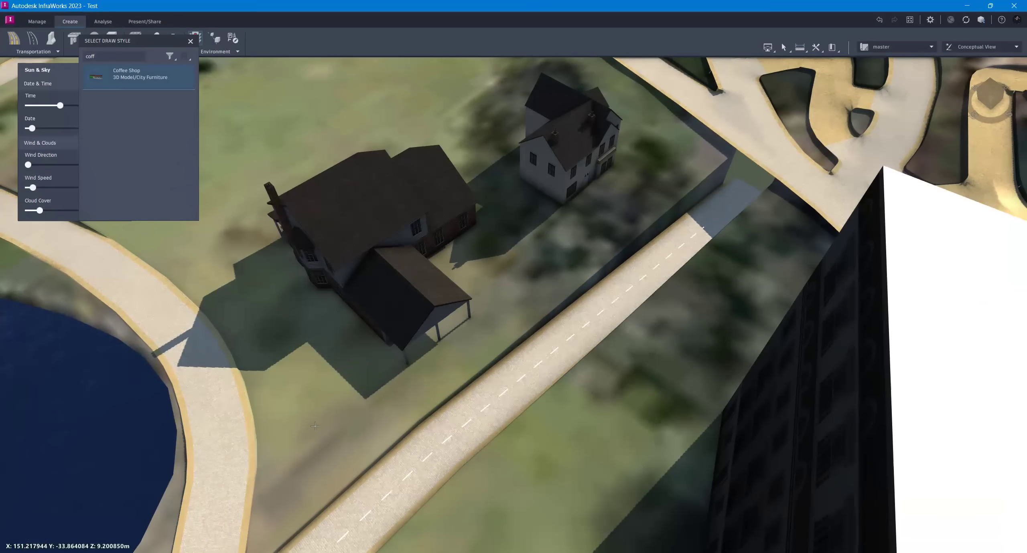
click(316, 451)
key(Escape)
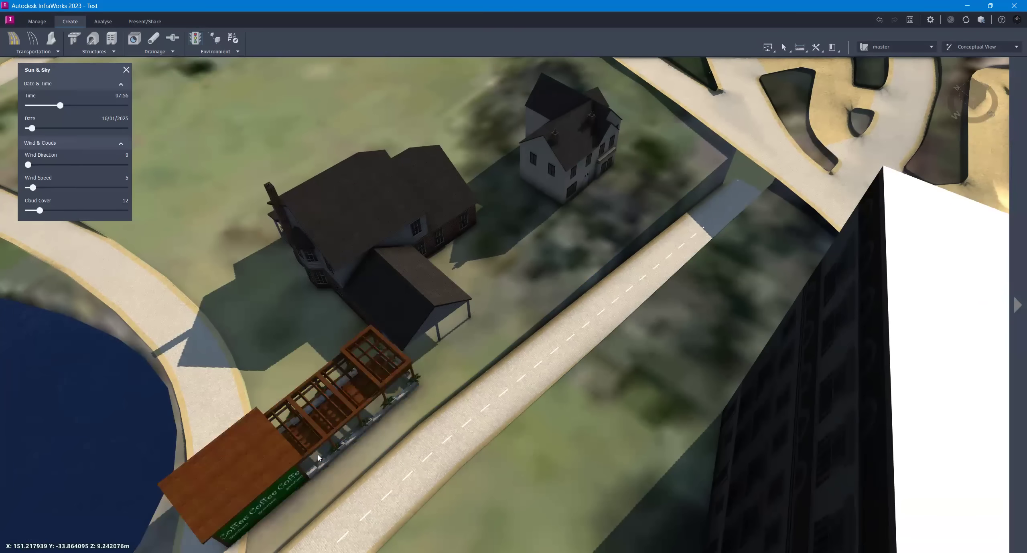
- Rotate the coffee shop by about 269 degrees about its vertical axis and shift it back from the component road
drag(334, 363, 383, 383)
drag(354, 426, 320, 480)
click(321, 479)
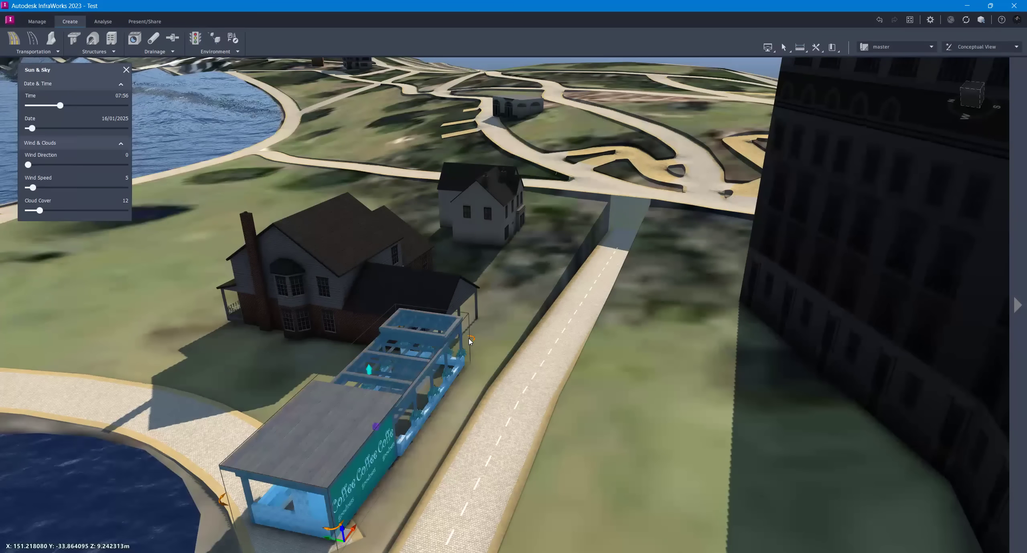
drag(471, 339, 252, 519)
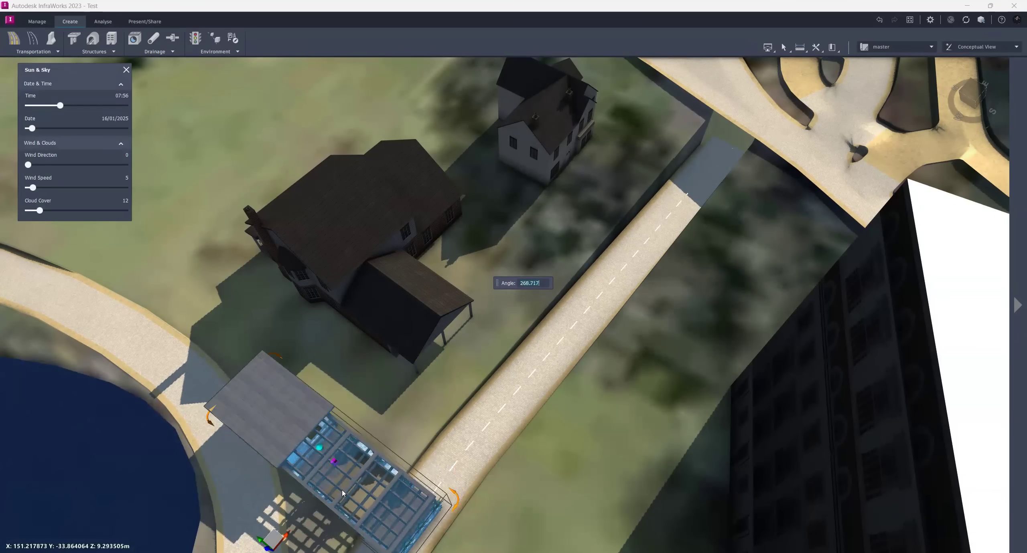
middle_drag(406, 550, 408, 483)
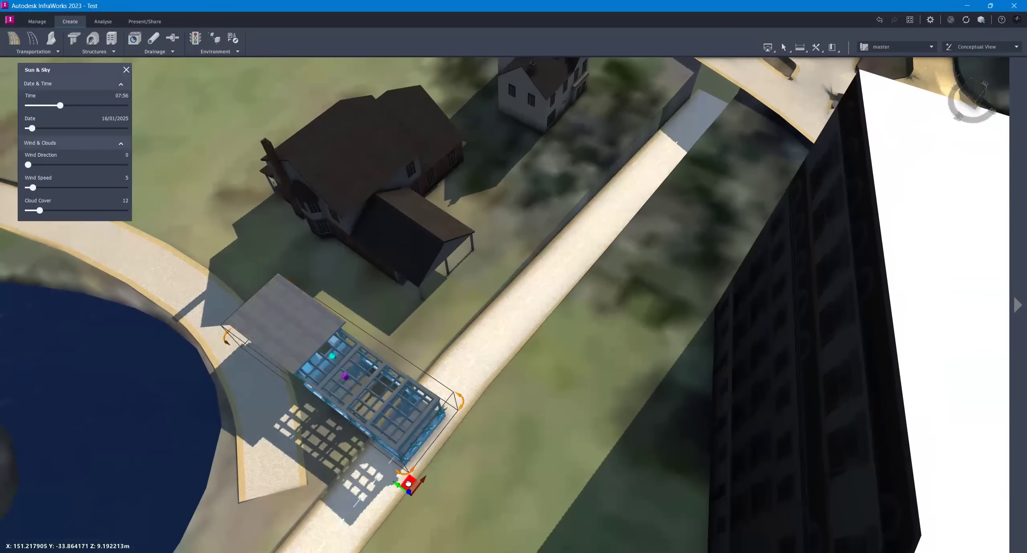
drag(408, 484, 377, 408)
- Move the coffee shop across the component road in front of the apartment building and rotate it parallel to the road
drag(581, 165, 521, 229)
scroll(484, 179, up, 2)
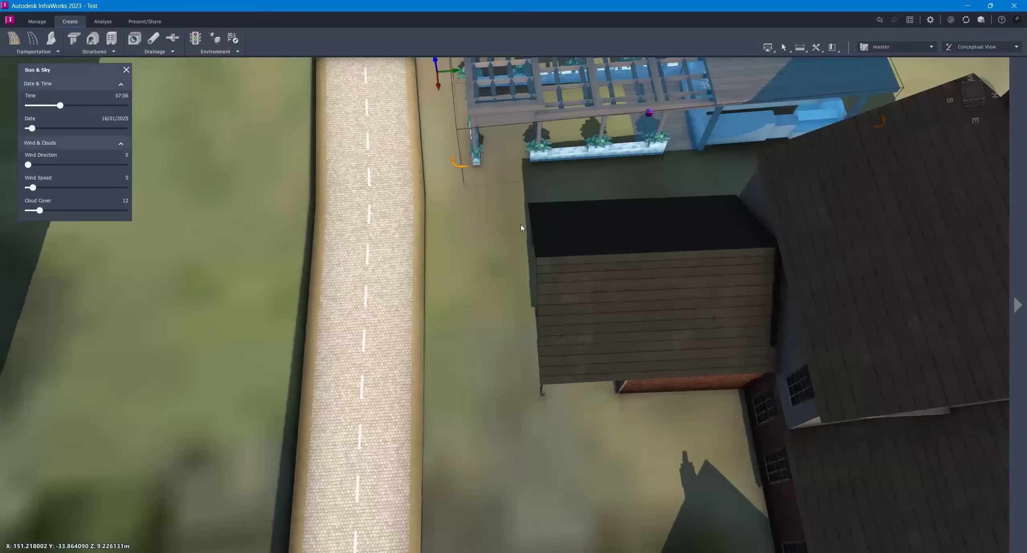
scroll(521, 228, down, 5)
drag(515, 293, 348, 256)
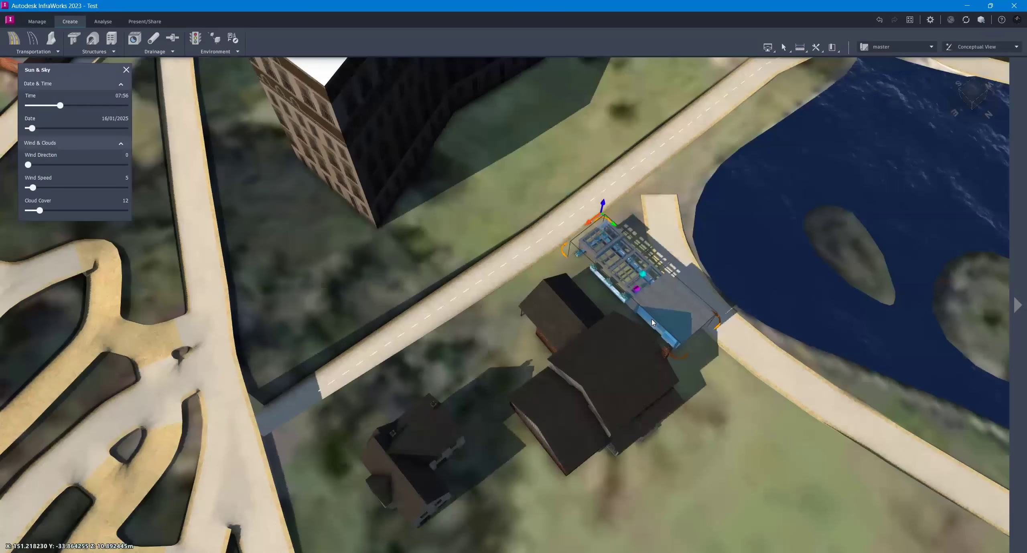
drag(652, 321, 664, 381)
drag(638, 437, 639, 266)
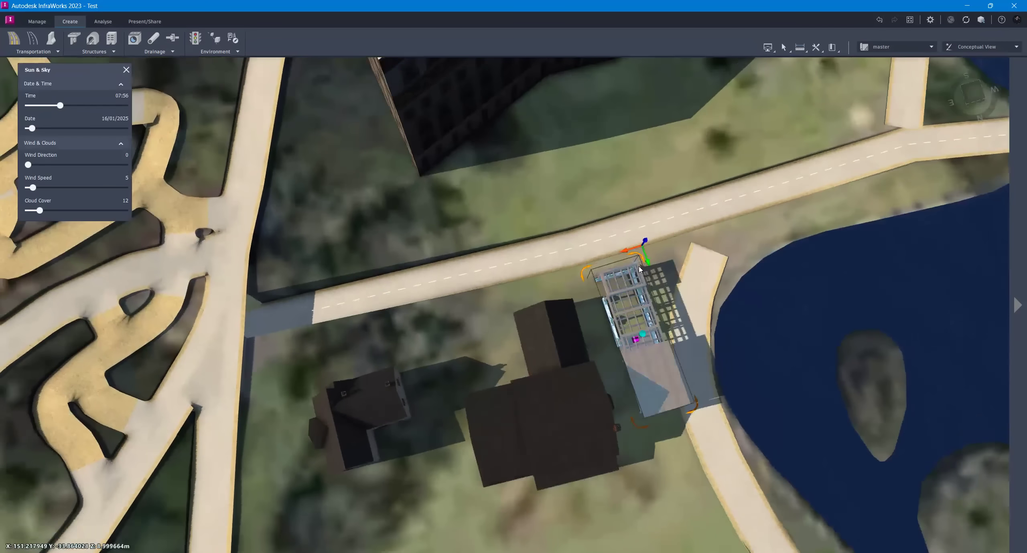
drag(658, 372, 369, 92)
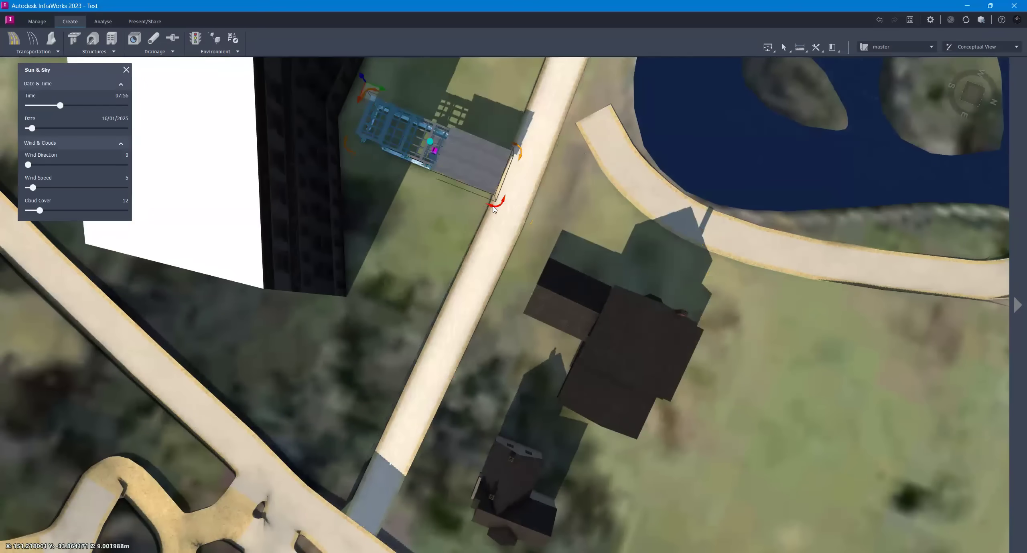
drag(494, 200, 642, 194)
- Deselect the coffee shop and set the sun to 12:48 on 24/06/2025
scroll(665, 197, up, 3)
shift+middle_drag(665, 201, 680, 153)
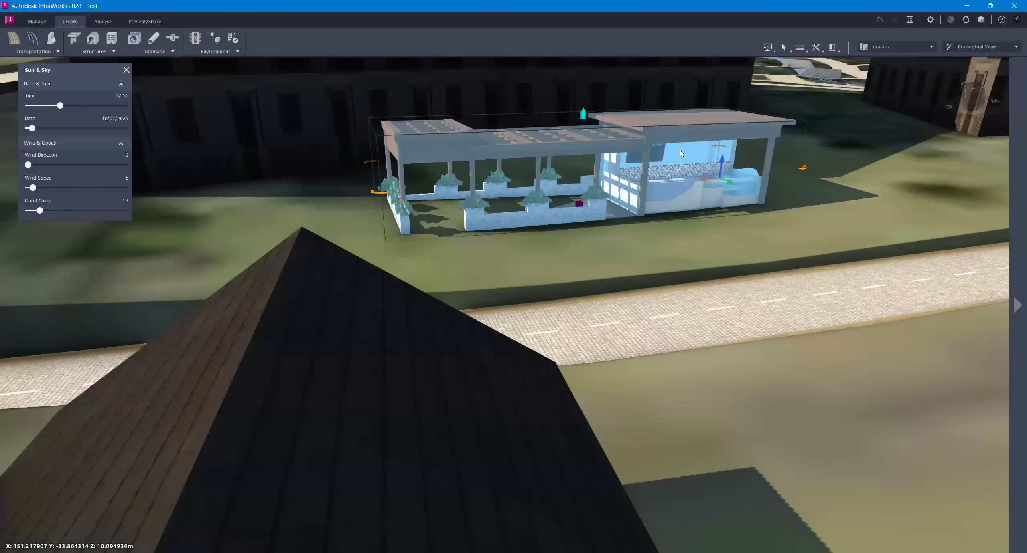
middle_drag(738, 252, 663, 310)
drag(669, 284, 731, 251)
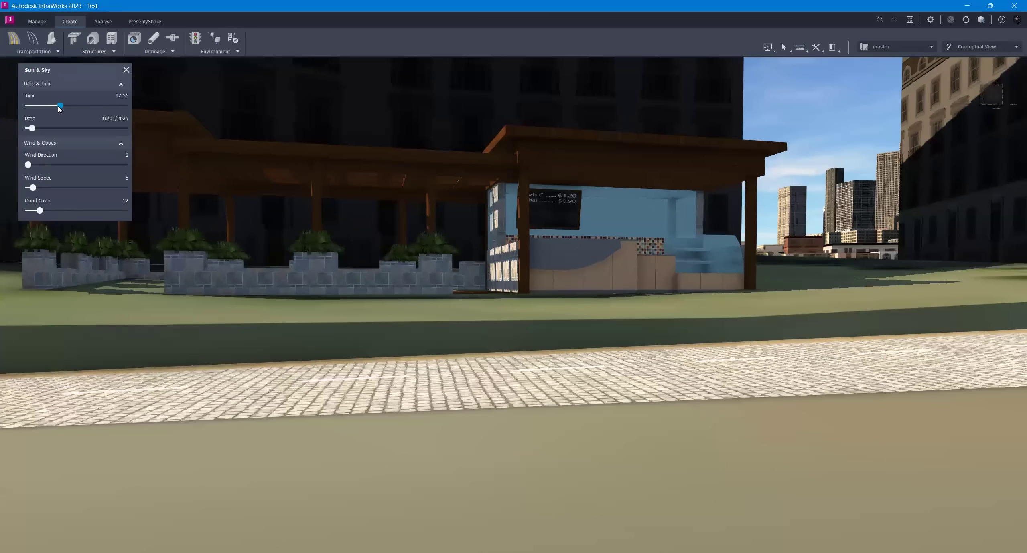
drag(59, 105, 77, 130)
click(75, 128)
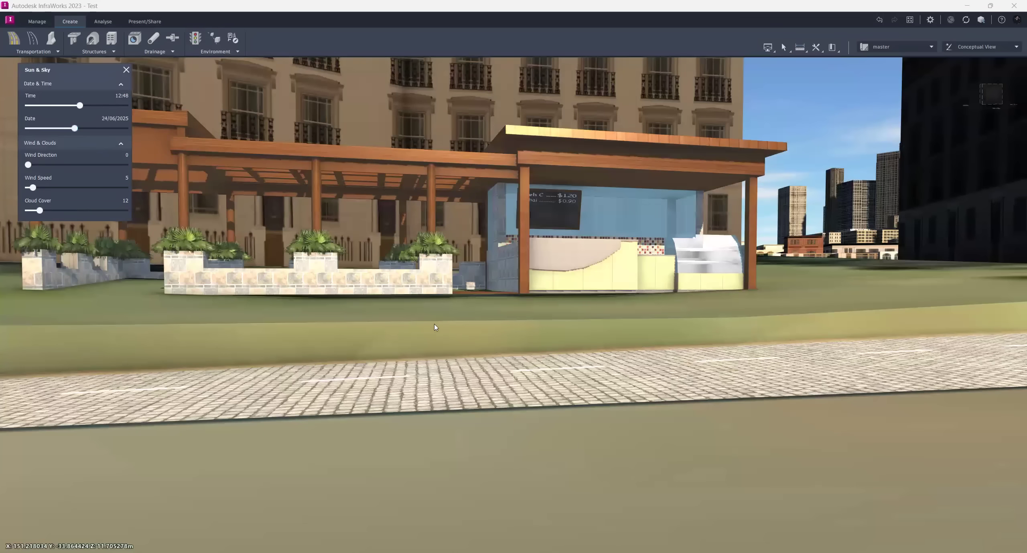
- Examine the coffee shop's frontage, seating area and surroundings at street level in the new daylight
drag(437, 316, 420, 258)
middle_drag(399, 263, 377, 283)
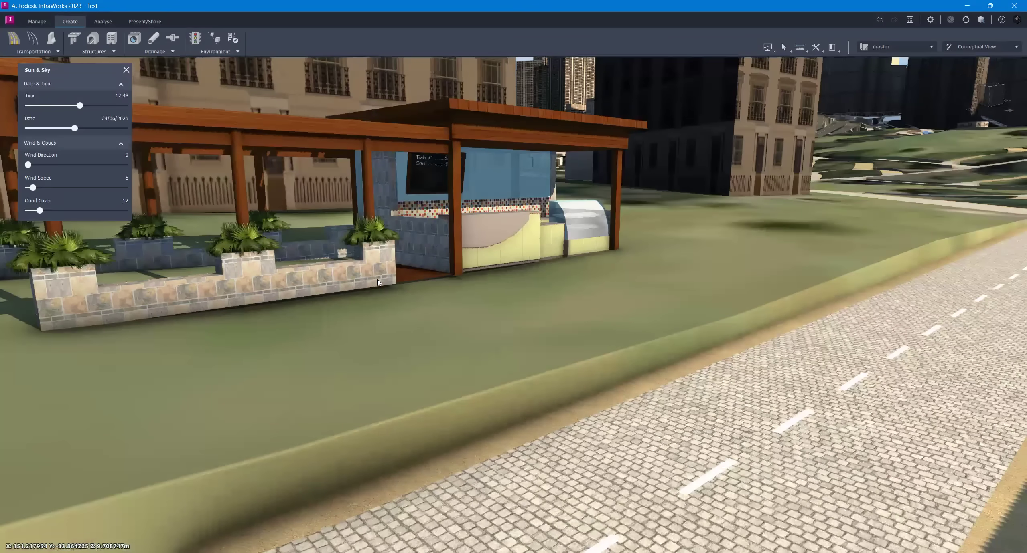
middle_drag(689, 244, 555, 290)
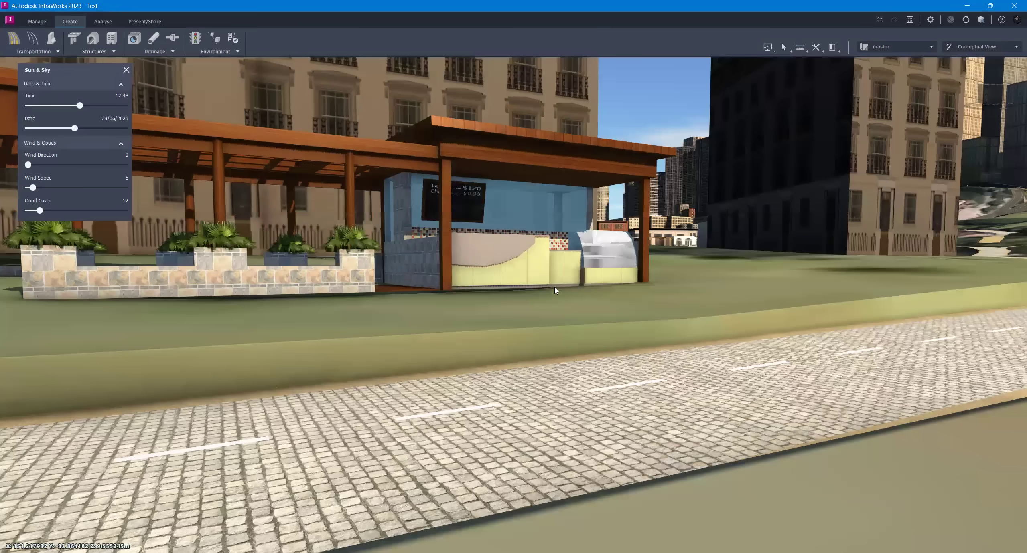
scroll(497, 290, down, 2)
drag(494, 285, 585, 454)
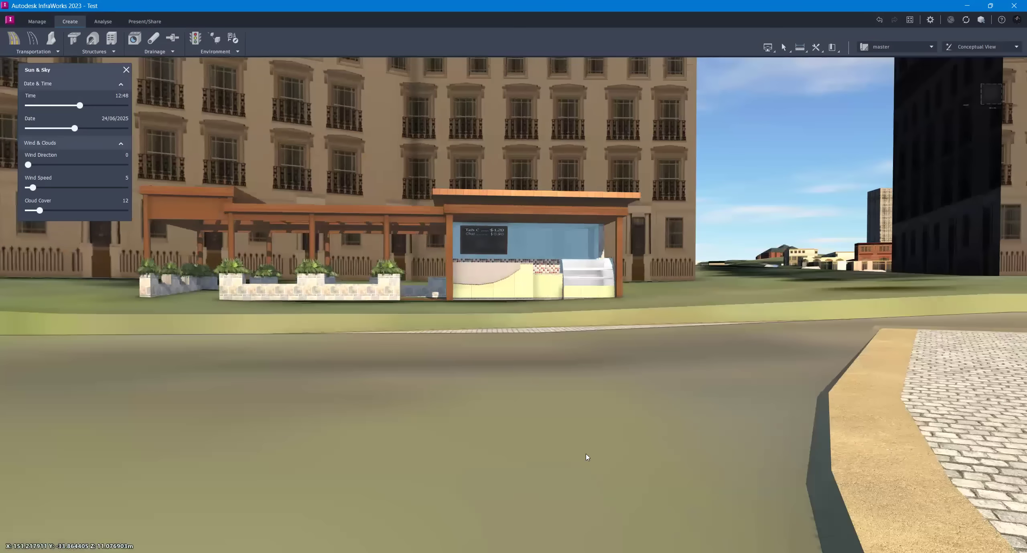
drag(560, 409, 577, 441)
middle_drag(577, 441, 614, 453)
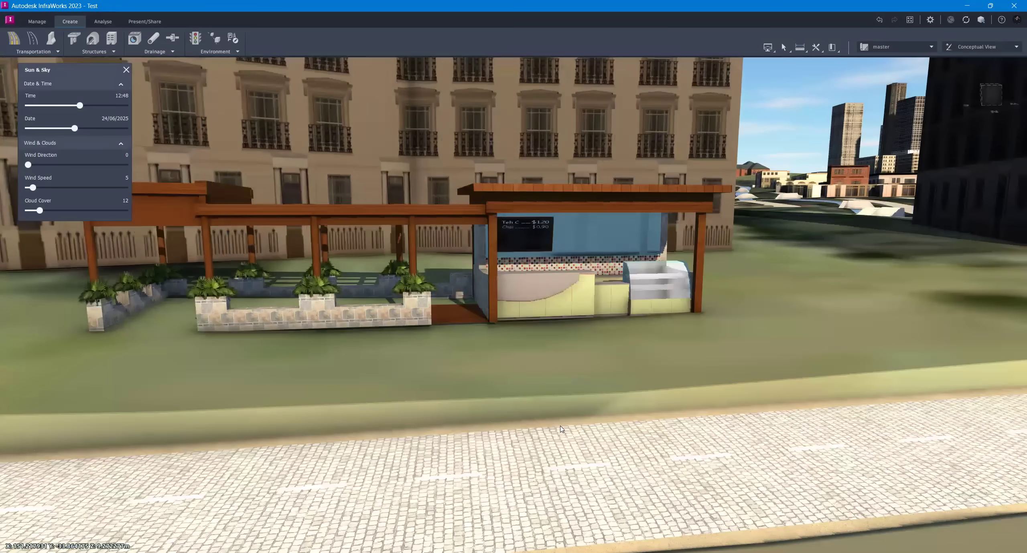
scroll(561, 423, down, 3)
middle_drag(584, 389, 452, 391)
drag(447, 389, 581, 482)
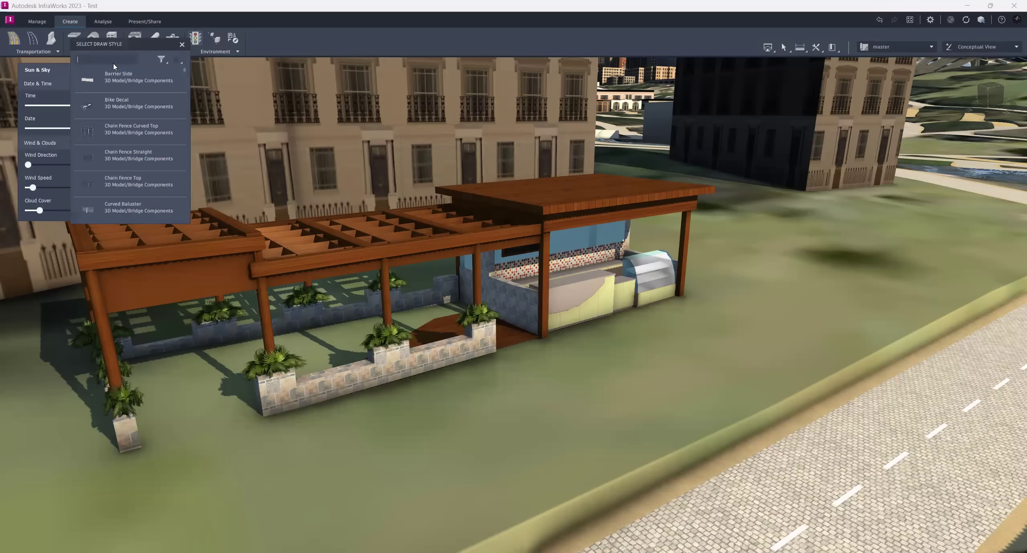
- Place two Standing - Conversation people models, one by the coffee counter and one at the far end of the pergola
text(pe)
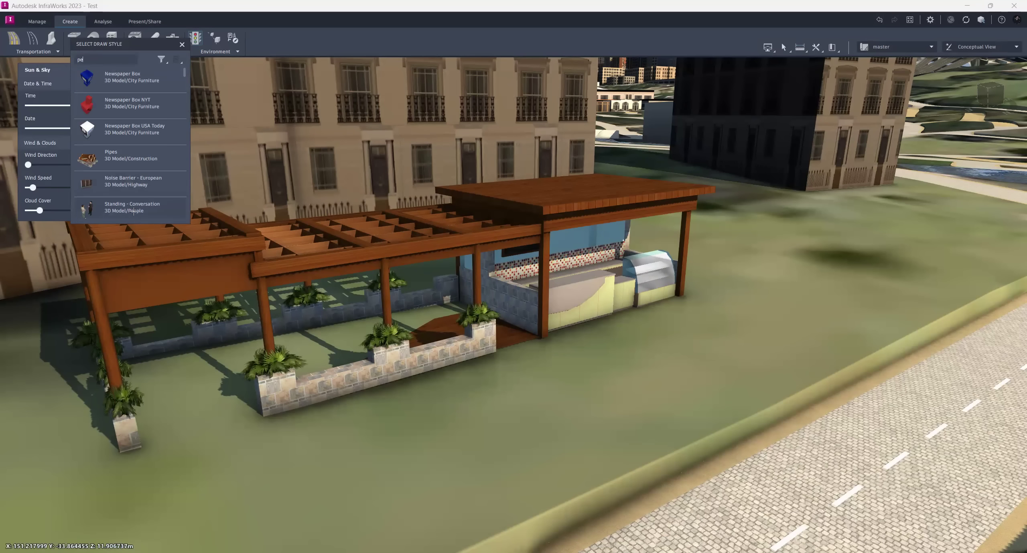
click(640, 357)
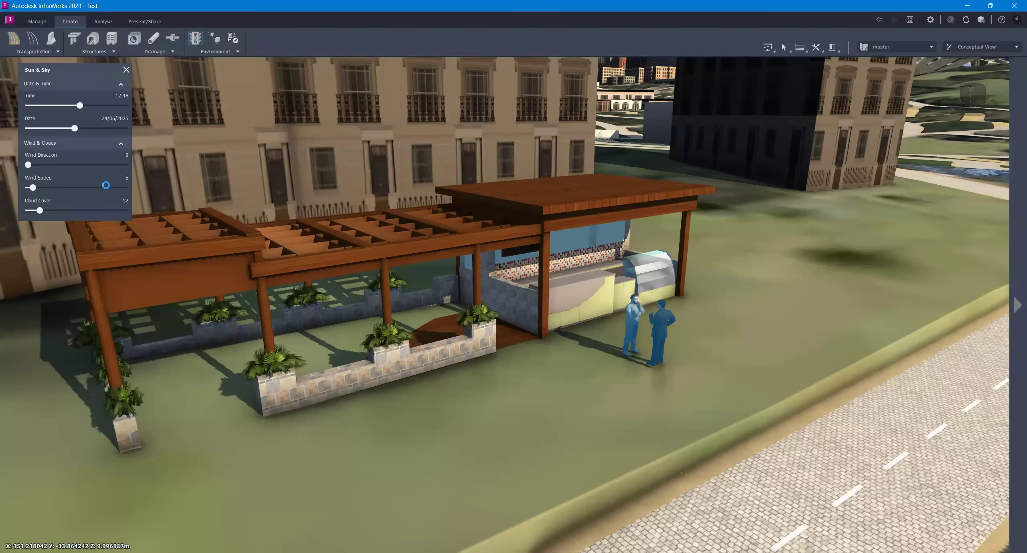
click(171, 321)
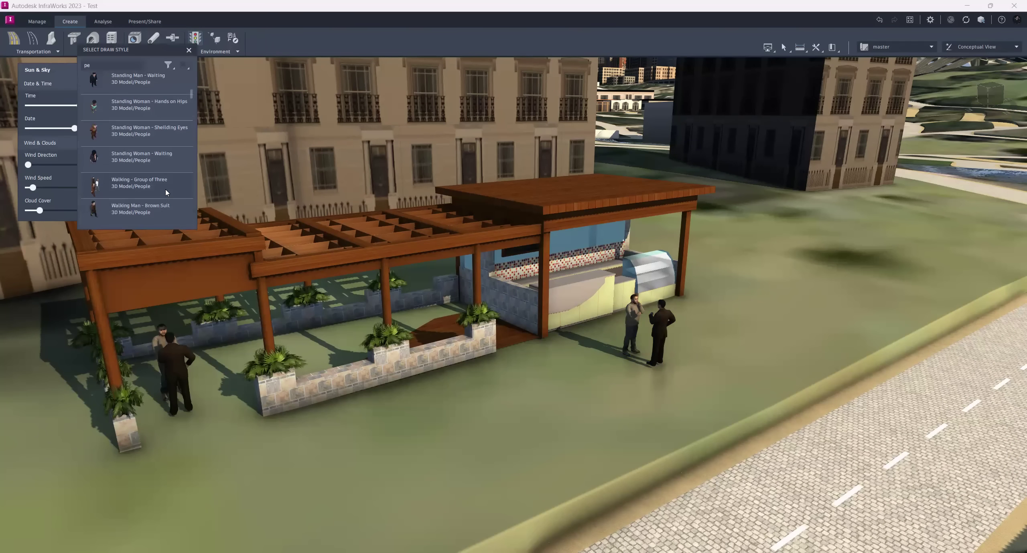
- Place a Walking - Group of Three people model in front of the coffee shop's planter wall and deselect it
scroll(167, 193, up, 3)
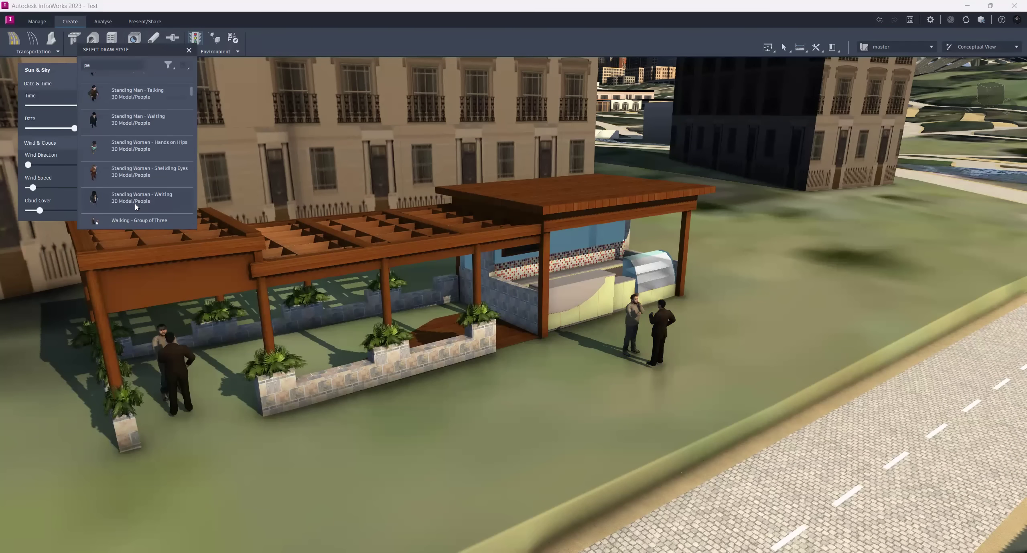
scroll(132, 155, down, 3)
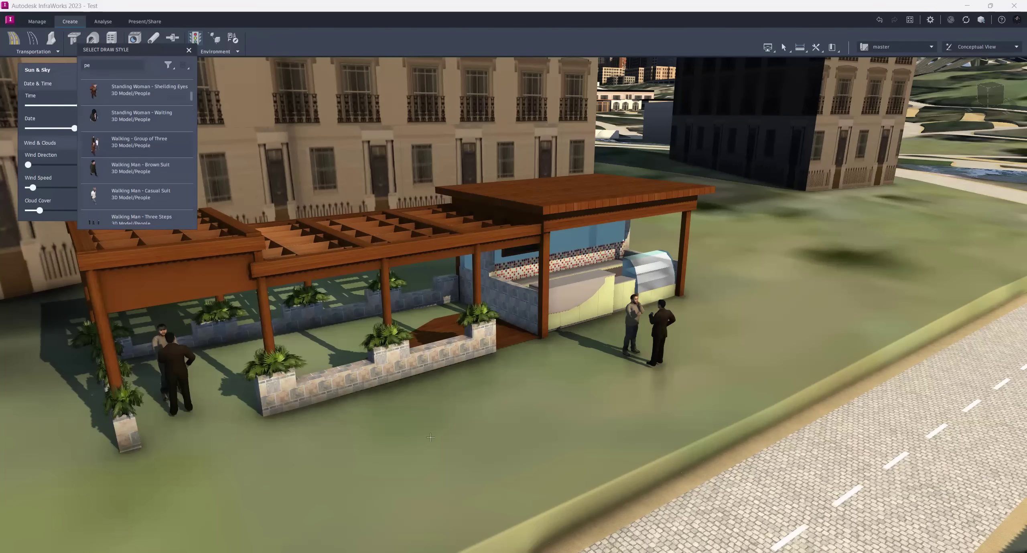
click(371, 441)
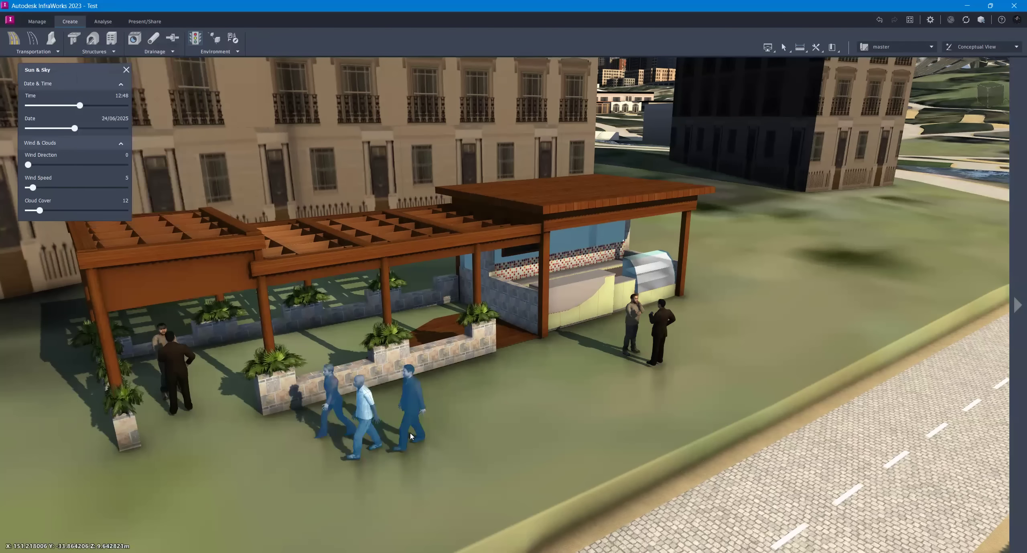
click(458, 431)
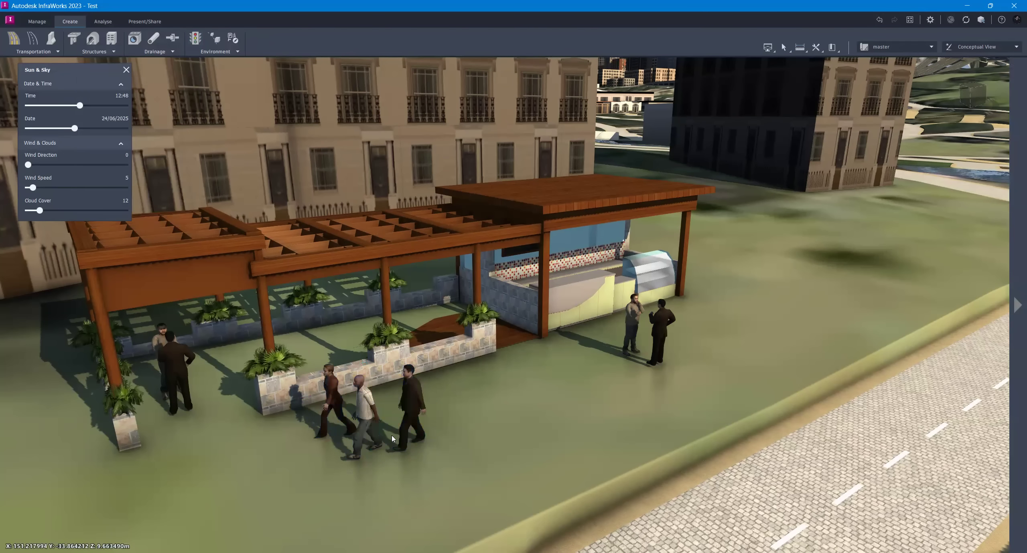
- Examine the coffee shop and the placed people from above and from street level
drag(392, 436, 423, 408)
shift+middle_drag(485, 422, 650, 379)
shift+middle_drag(663, 314, 665, 434)
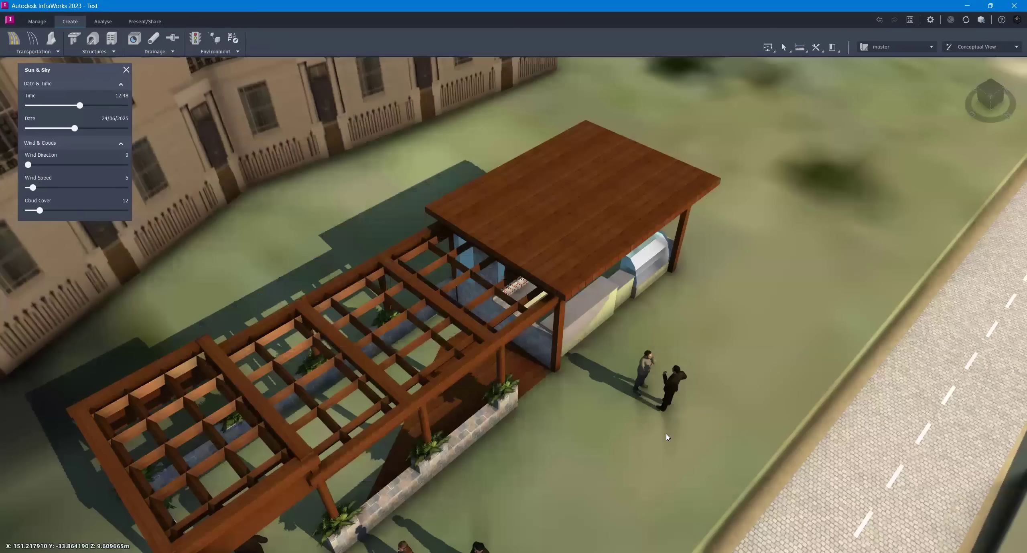
scroll(666, 434, up, 3)
scroll(639, 385, down, 3)
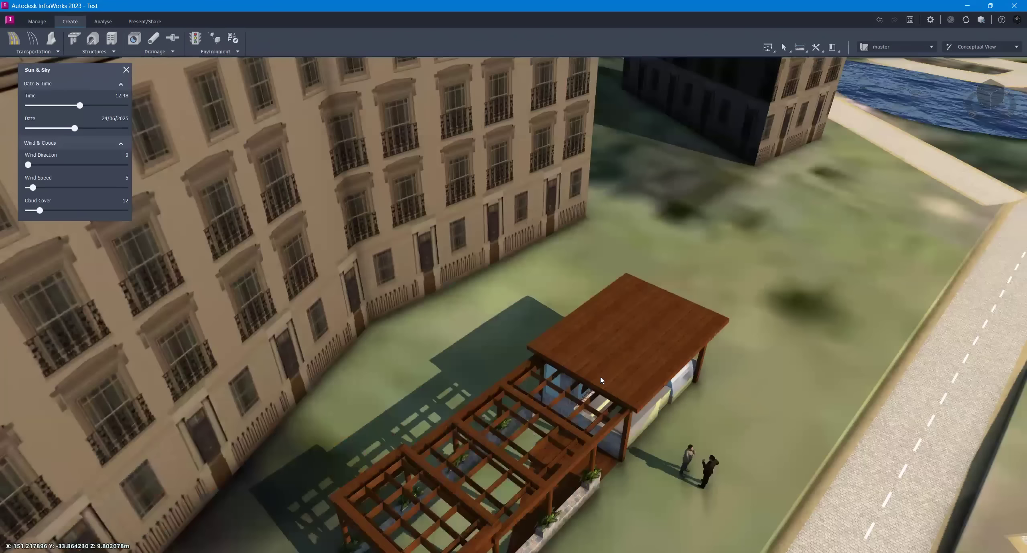
shift+middle_drag(601, 380, 597, 370)
drag(497, 397, 502, 398)
scroll(489, 353, up, 2)
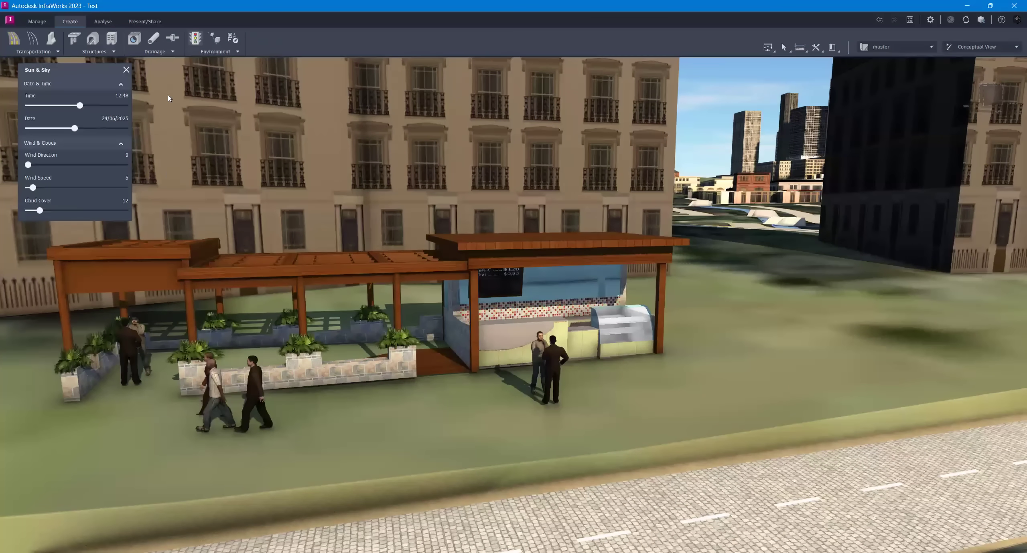
- Place a Hot Dog Stand city furniture model on the grass beyond the coffee shop's counter end
scroll(174, 147, down, 5)
scroll(111, 63, down, 3)
key(BackSpace)
key(BackSpace)
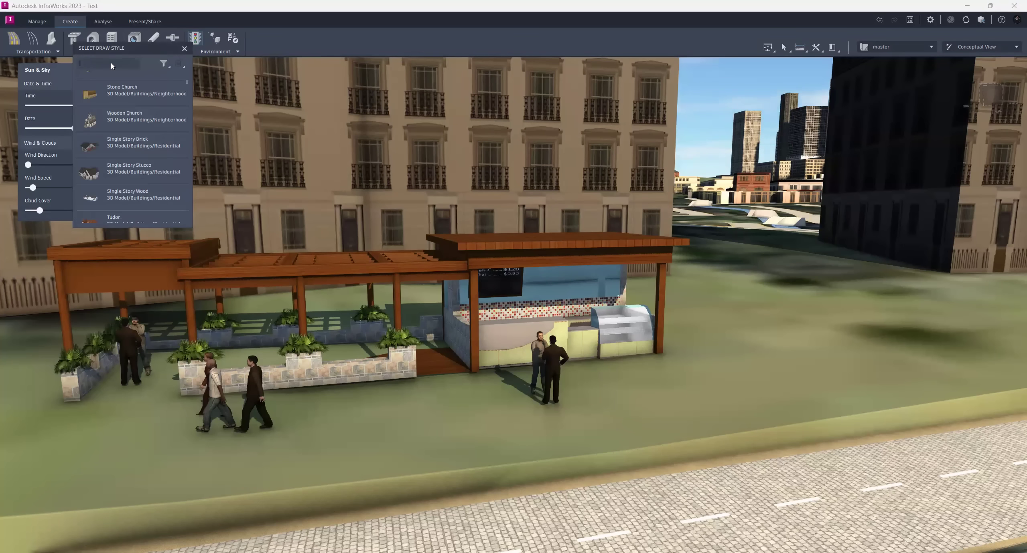
scroll(104, 155, down, 10)
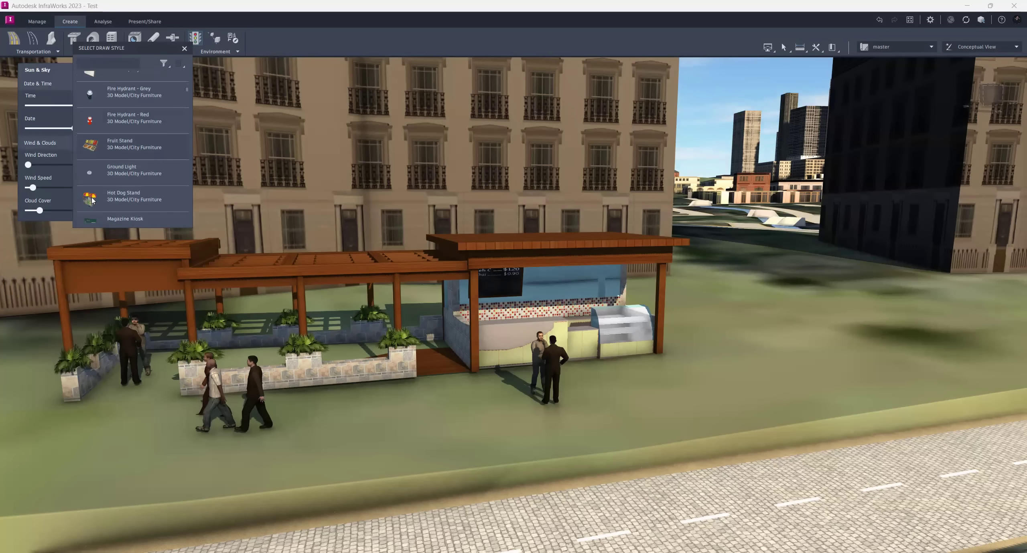
scroll(100, 191, down, 3)
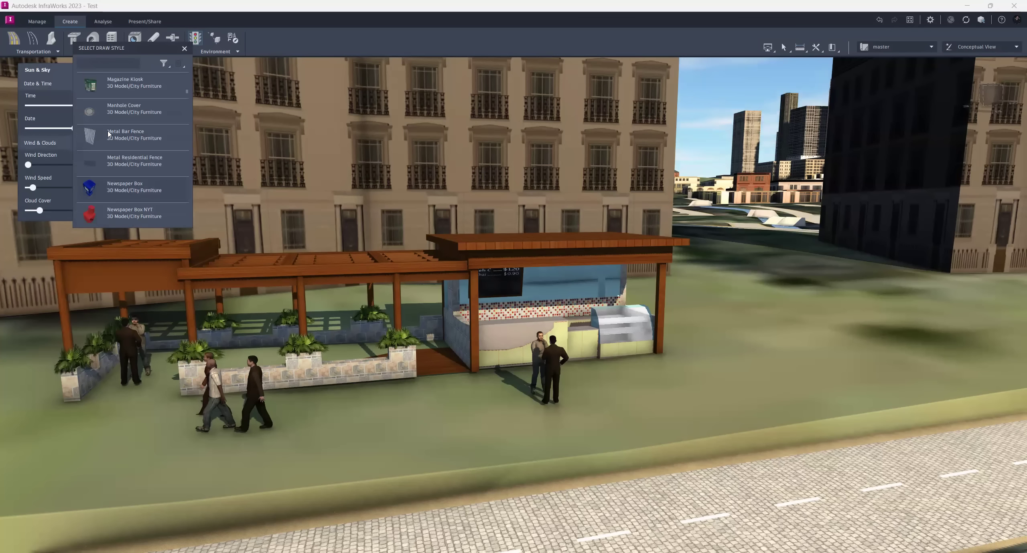
scroll(95, 187, up, 3)
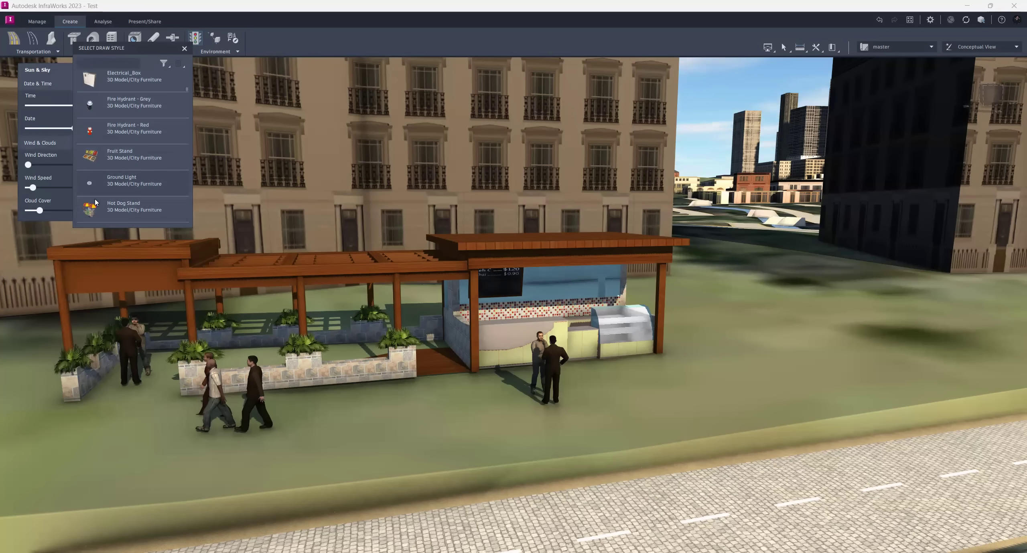
click(805, 337)
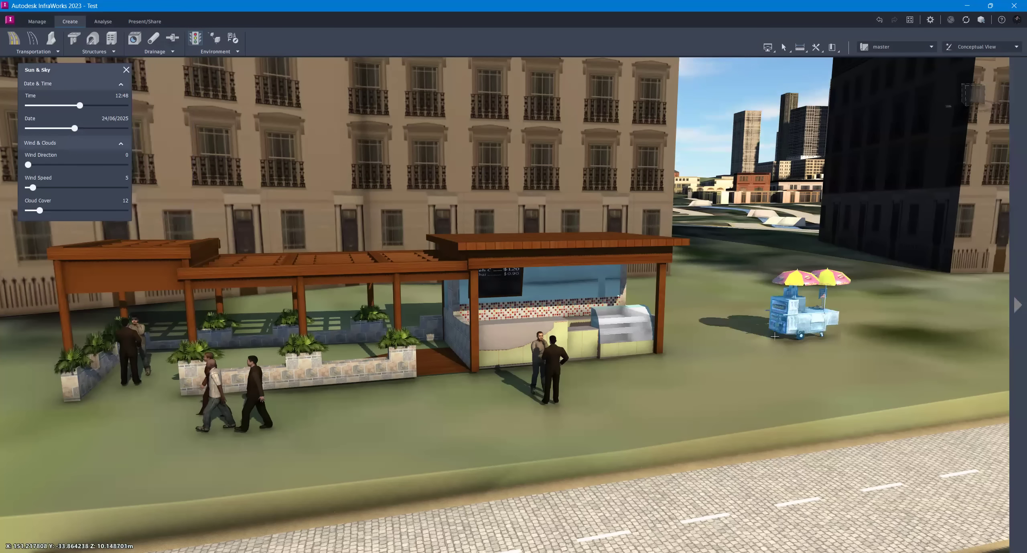
- Deselect the hot dog stand and examine it together with the coffee shop from the front and from above
middle_drag(728, 327, 792, 332)
drag(758, 307, 621, 305)
scroll(798, 317, up, 4)
scroll(615, 345, down, 3)
scroll(602, 335, down, 3)
scroll(620, 305, down, 2)
middle_drag(635, 307, 432, 347)
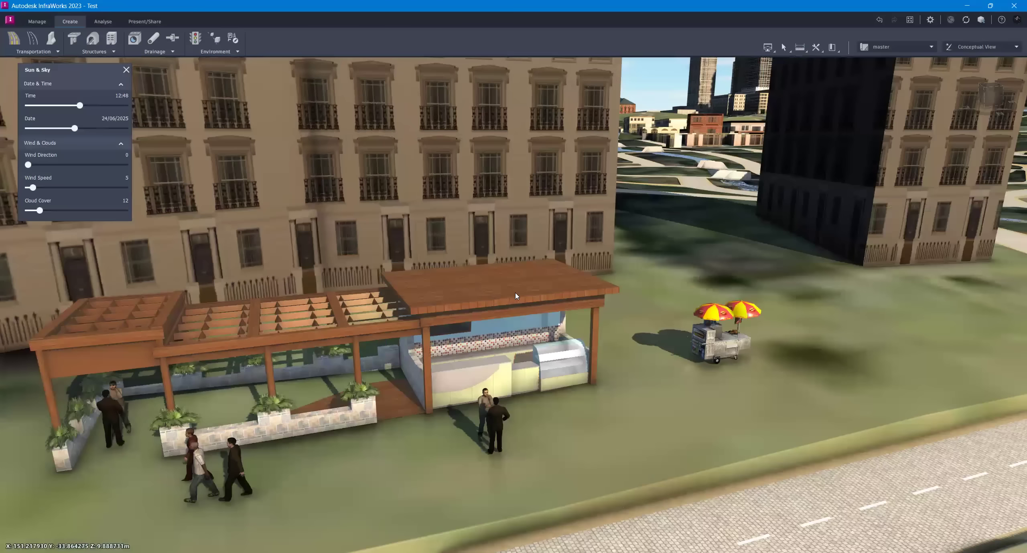
middle_drag(516, 296, 533, 270)
middle_drag(470, 279, 420, 276)
mouse_move(587, 296)
mouse_down()
mouse_move(497, 296)
mouse_move(587, 295)
mouse_up()
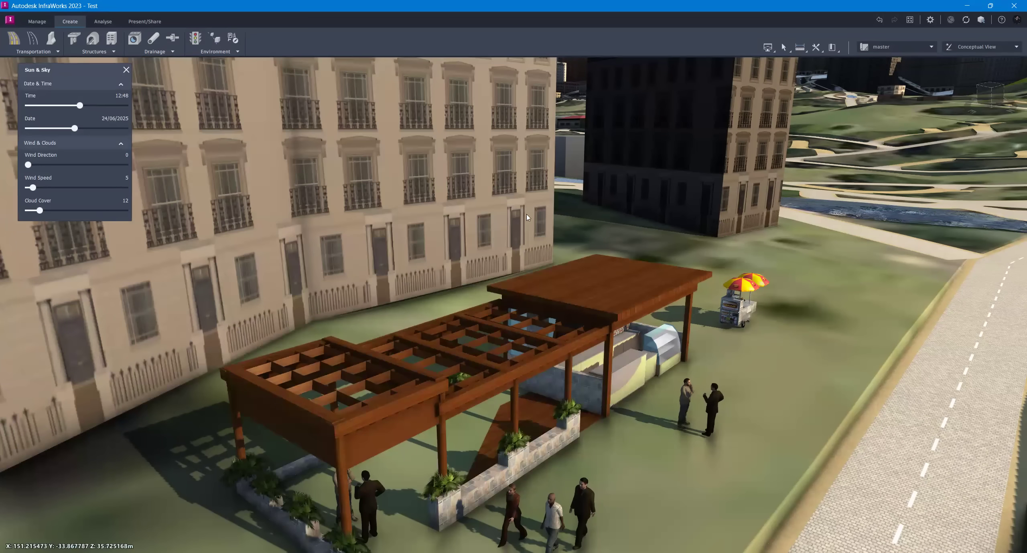
drag(526, 214, 632, 301)
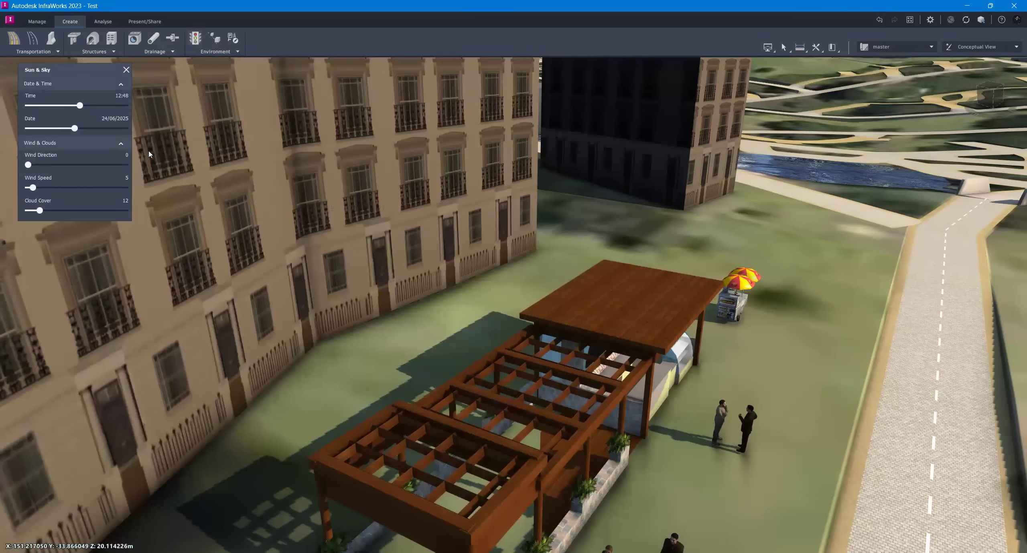
- Place a Wind Turbine - Animated energy model on the grass between the hot dog stand and the road
scroll(149, 153, down, 8)
scroll(150, 155, down, 10)
scroll(151, 159, down, 5)
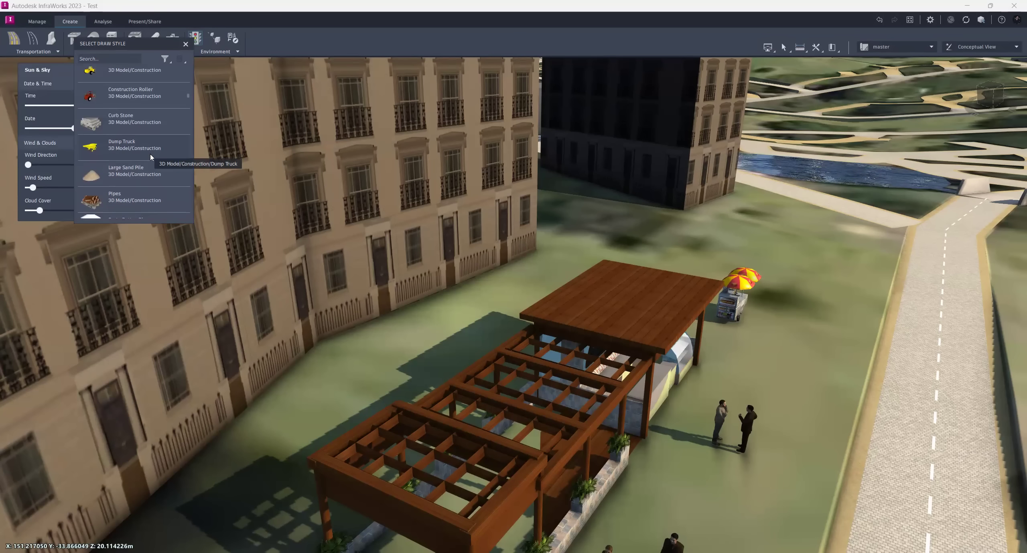
scroll(140, 121, down, 5)
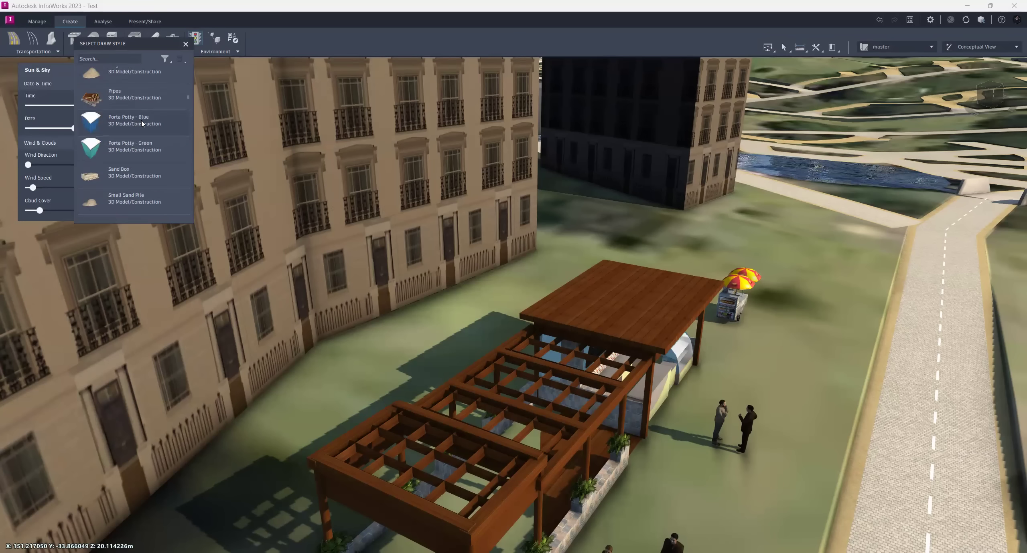
scroll(141, 123, down, 6)
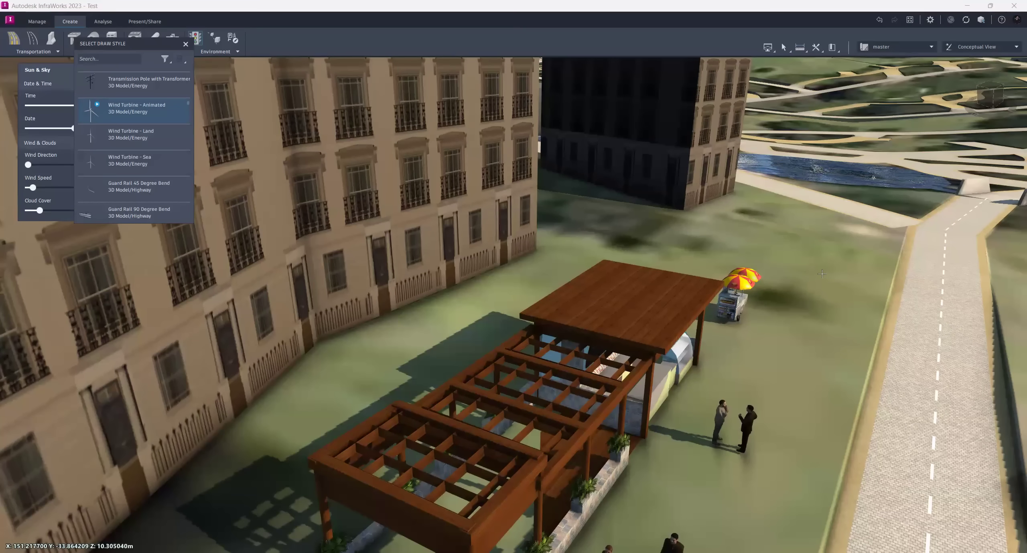
click(819, 287)
- Examine the wind turbine's height against the surrounding buildings from street level and from above, and deselect it
scroll(818, 287, down, 2)
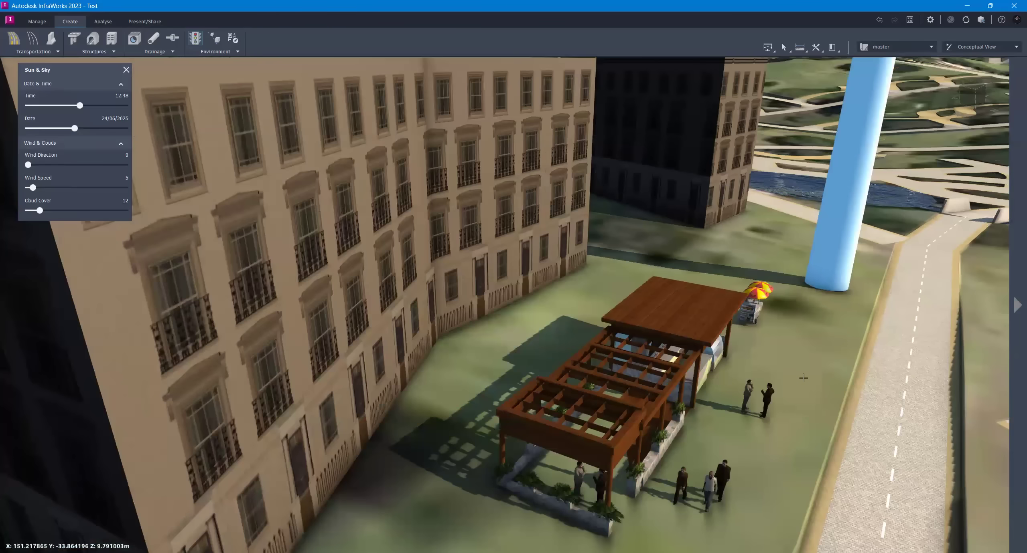
scroll(802, 378, down, 5)
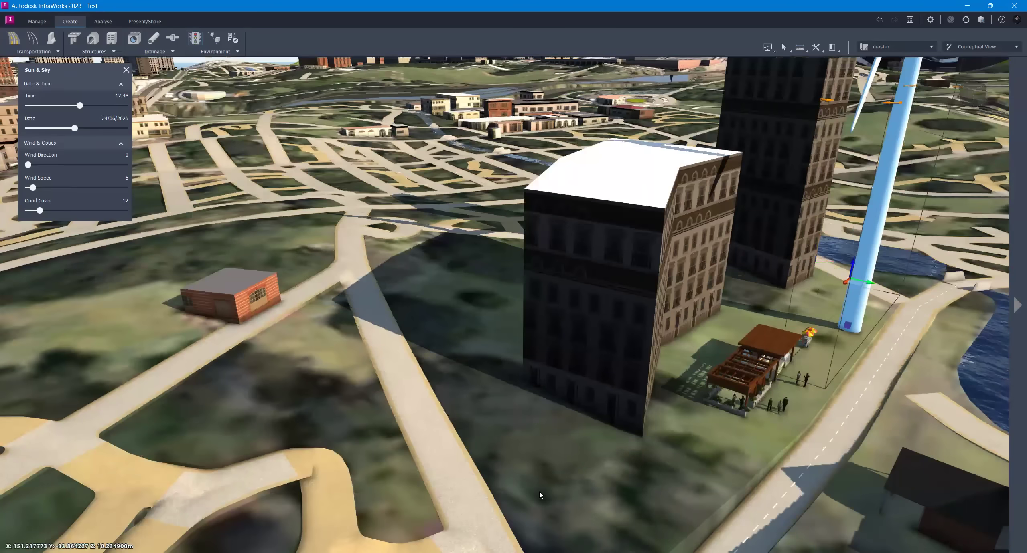
drag(539, 493, 662, 357)
scroll(641, 381, up, 3)
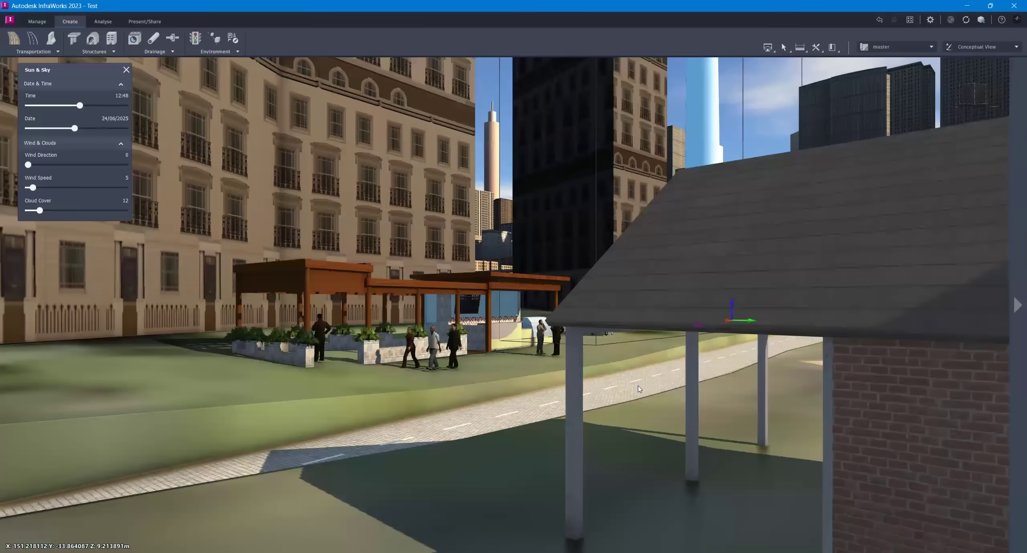
scroll(640, 389, down, 3)
scroll(698, 328, down, 10)
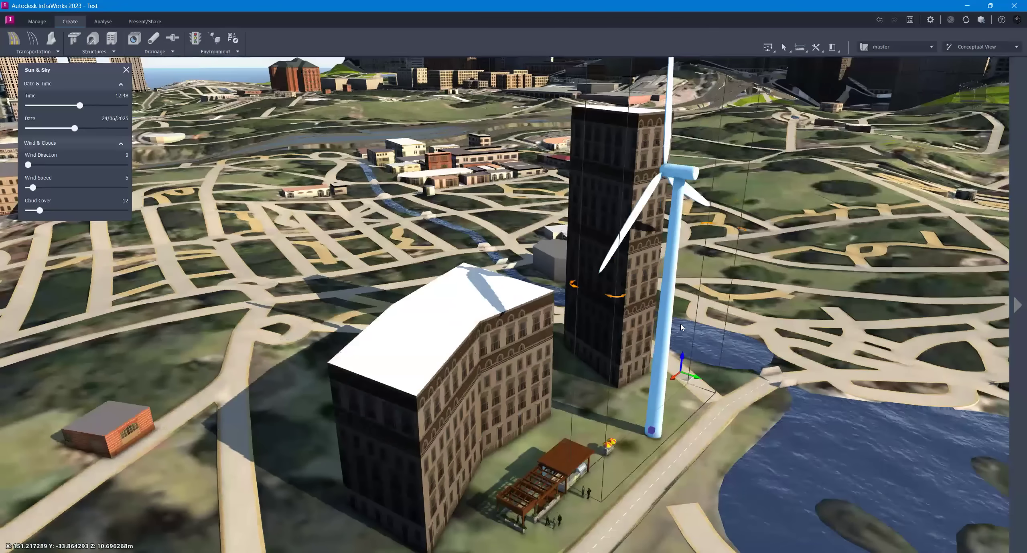
drag(679, 303, 643, 314)
shift+middle_drag(673, 308, 569, 406)
- Examine the coffee shop area beside the turbine and the blade shadows cast on the nearby building roof
scroll(462, 514, up, 3)
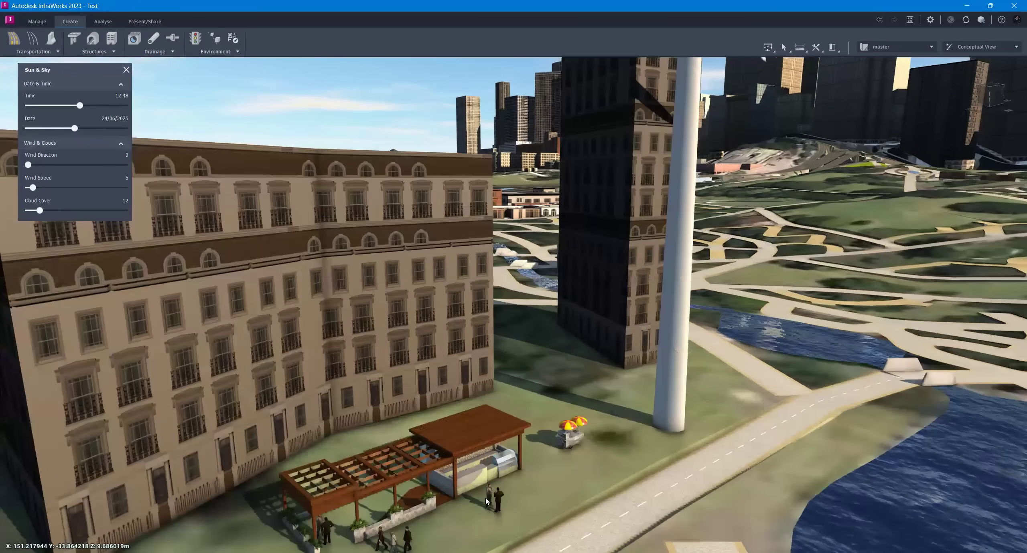
scroll(485, 498, up, 1)
drag(485, 498, 494, 437)
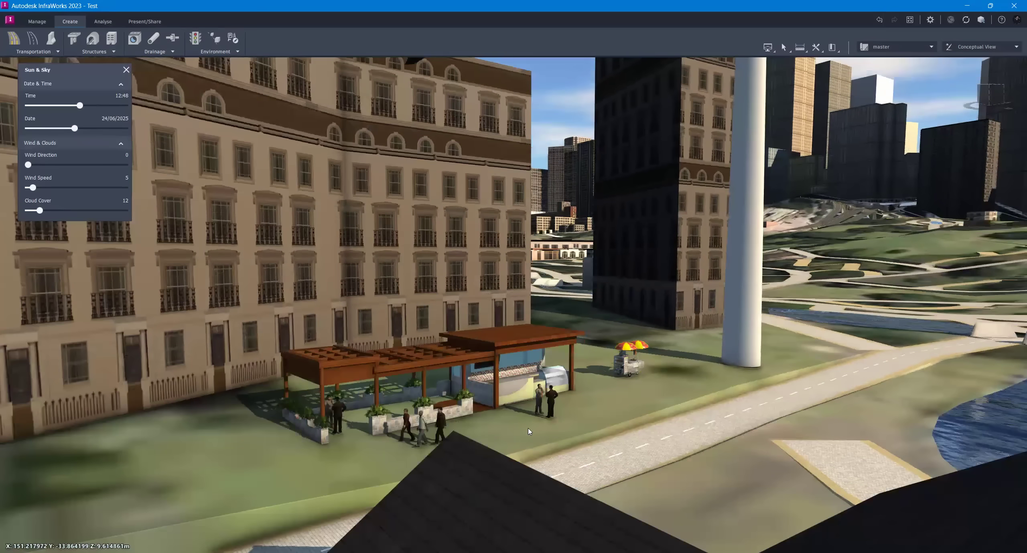
scroll(528, 428, up, 2)
drag(658, 449, 521, 402)
scroll(522, 405, down, 10)
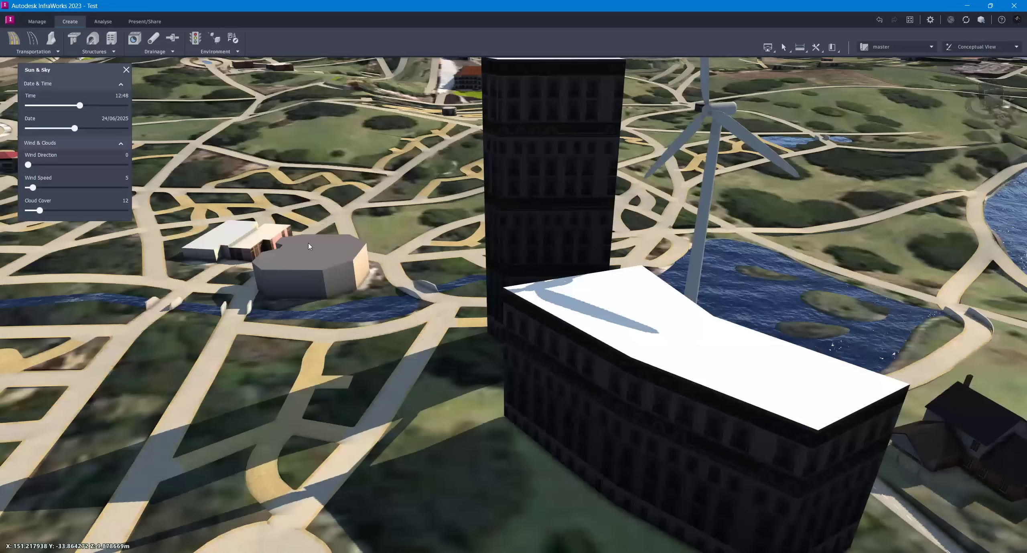
drag(308, 243, 489, 420)
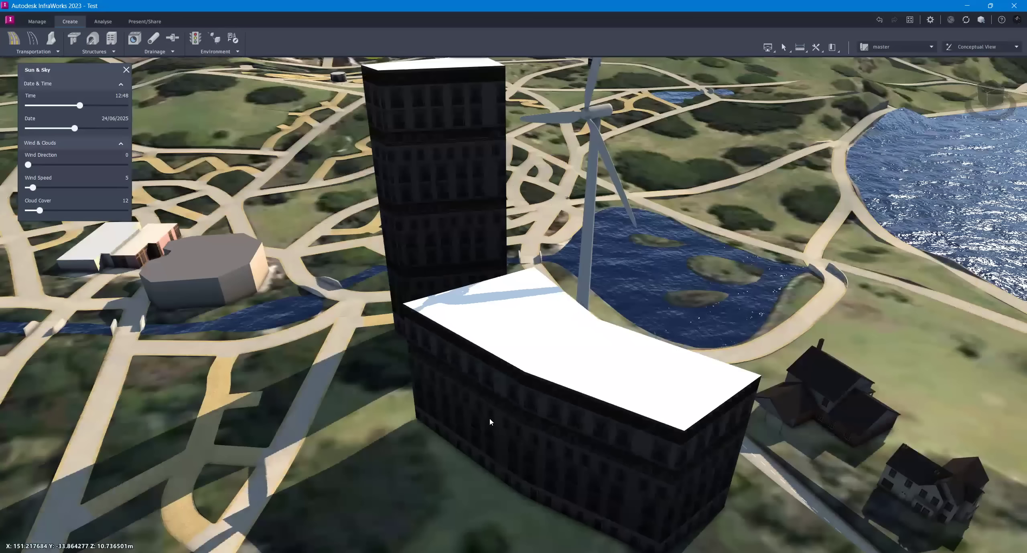
drag(631, 425, 598, 297)
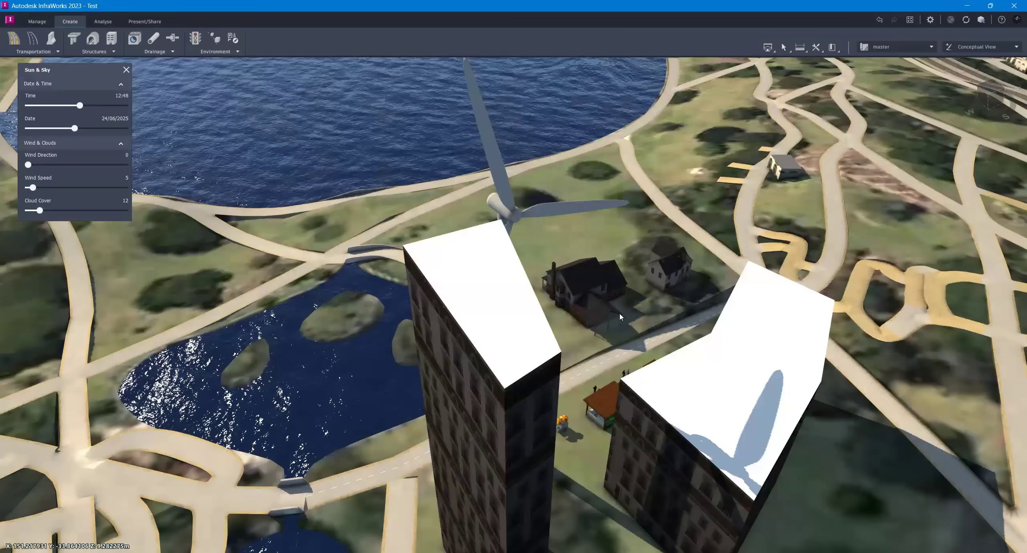
- Examine the two houses across the road and the open ground around them
scroll(620, 317, up, 10)
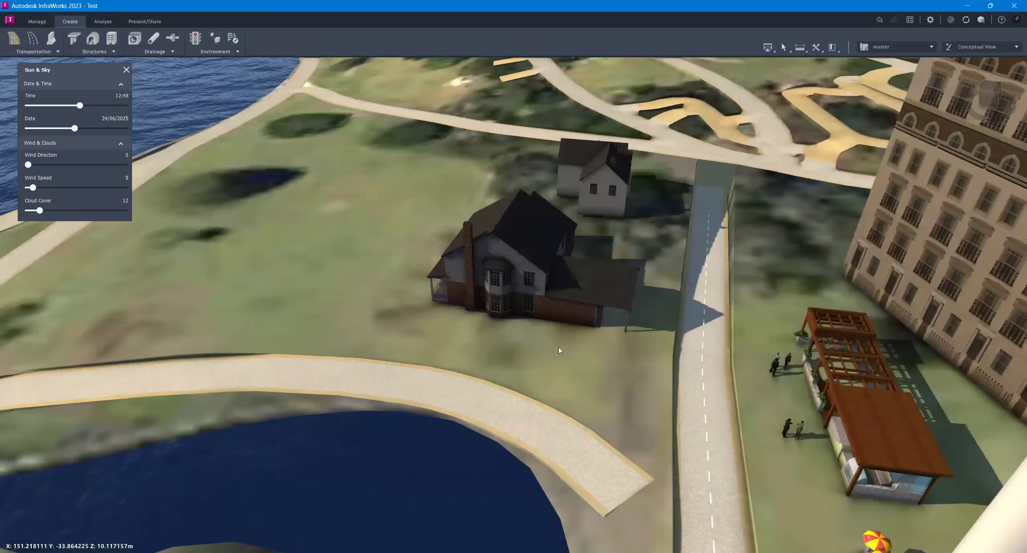
drag(560, 350, 403, 401)
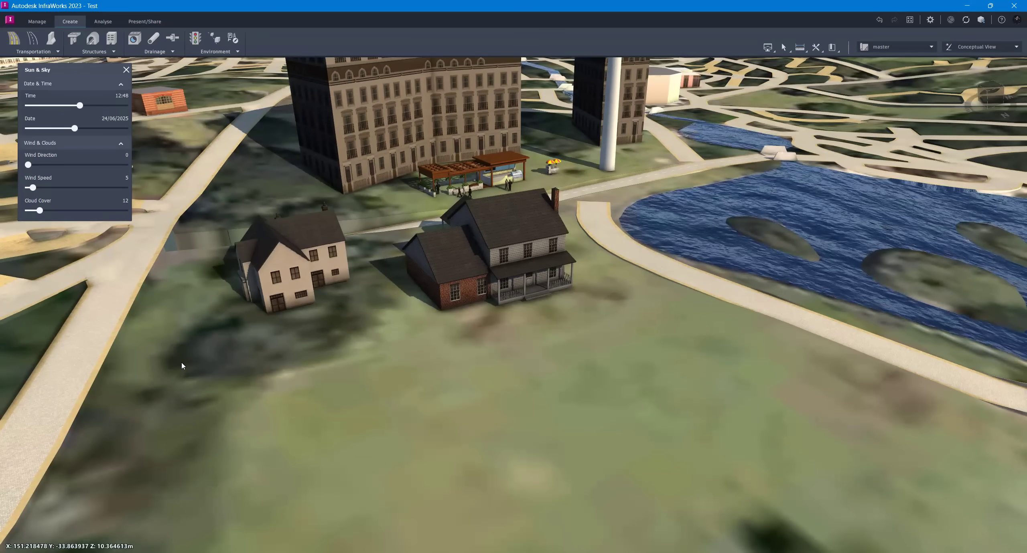
drag(432, 272, 394, 391)
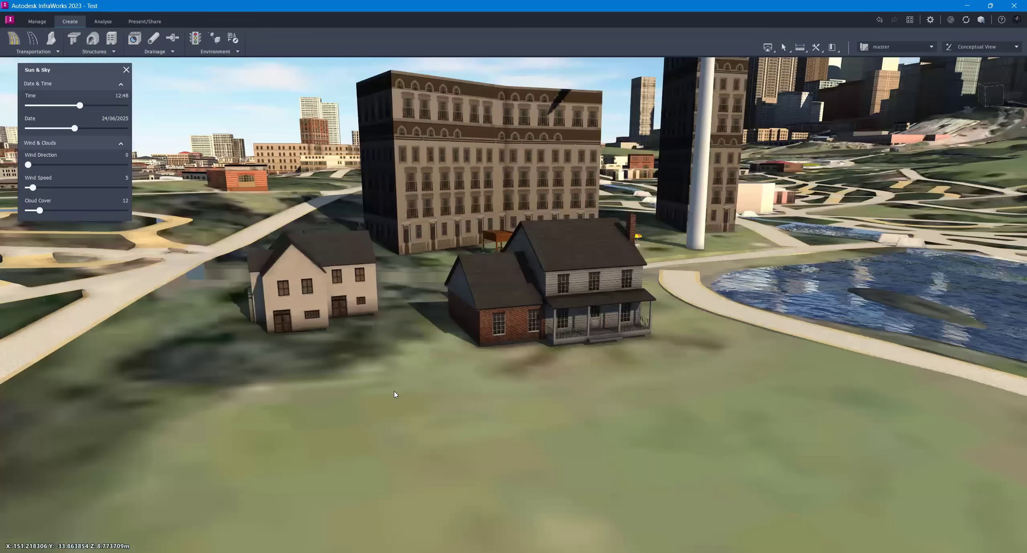
drag(425, 440, 408, 401)
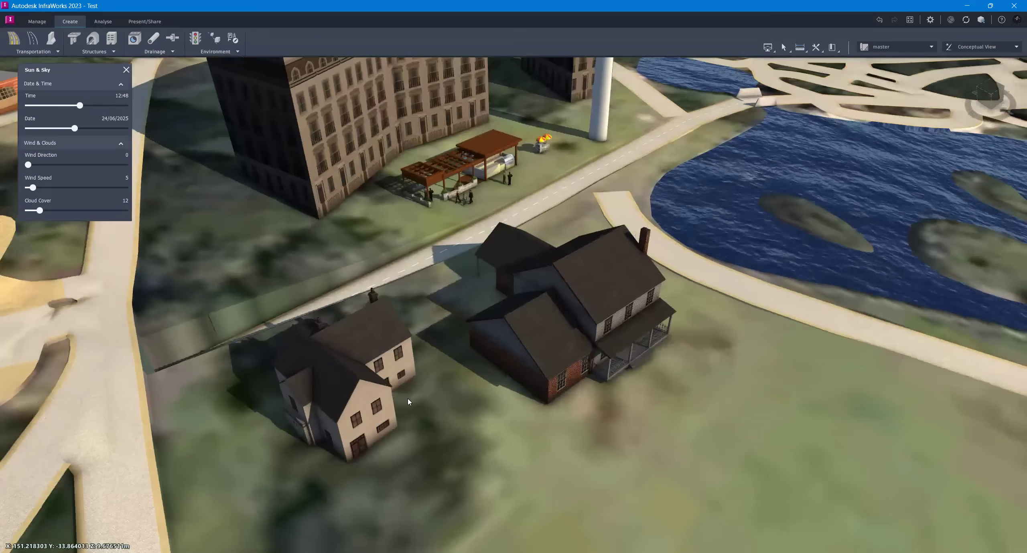
scroll(408, 402, down, 5)
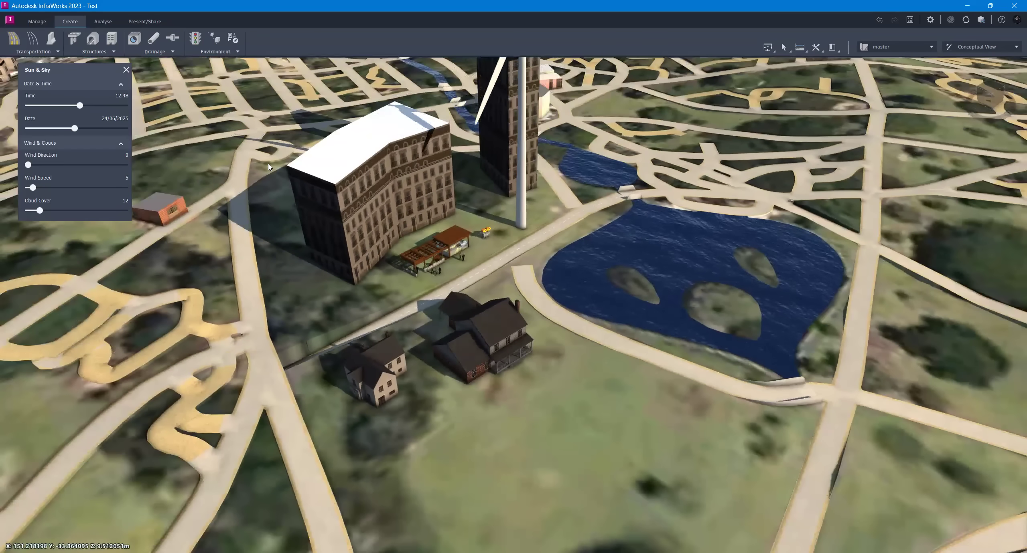
- Place a Beech Tree from the Vegetation styles on the grass between the apartment building's corner and the road
click(195, 45)
scroll(158, 180, down, 5)
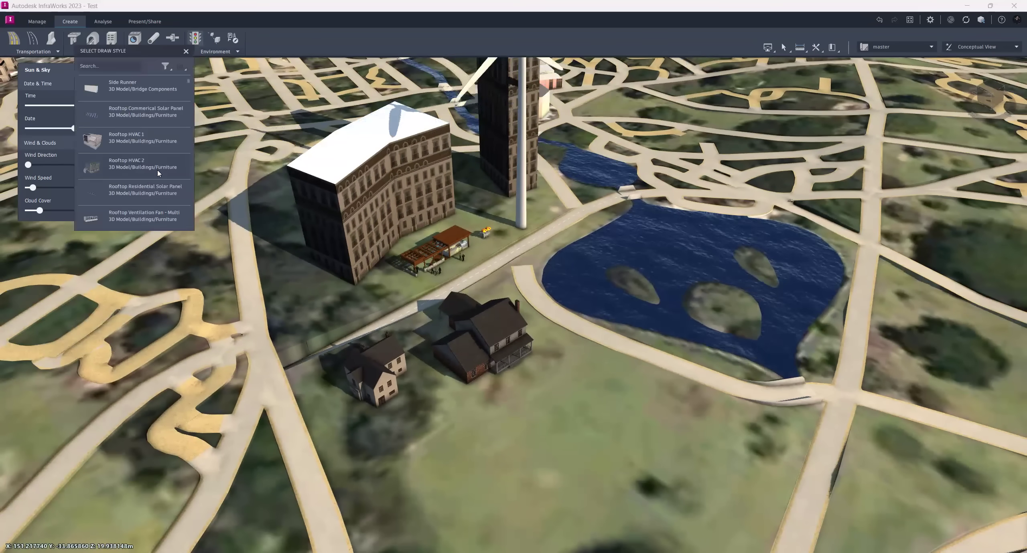
scroll(158, 180, down, 8)
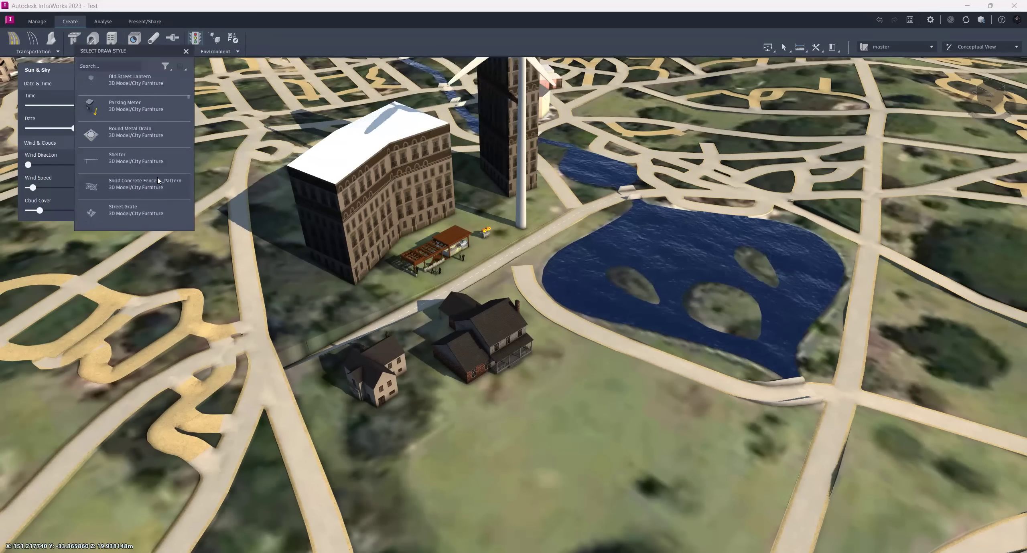
scroll(158, 180, down, 10)
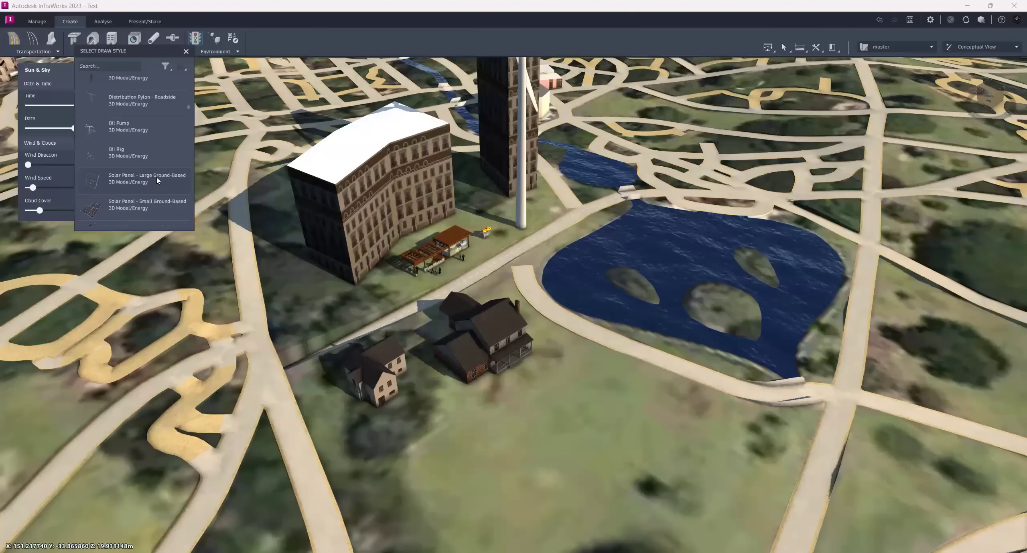
scroll(157, 181, down, 10)
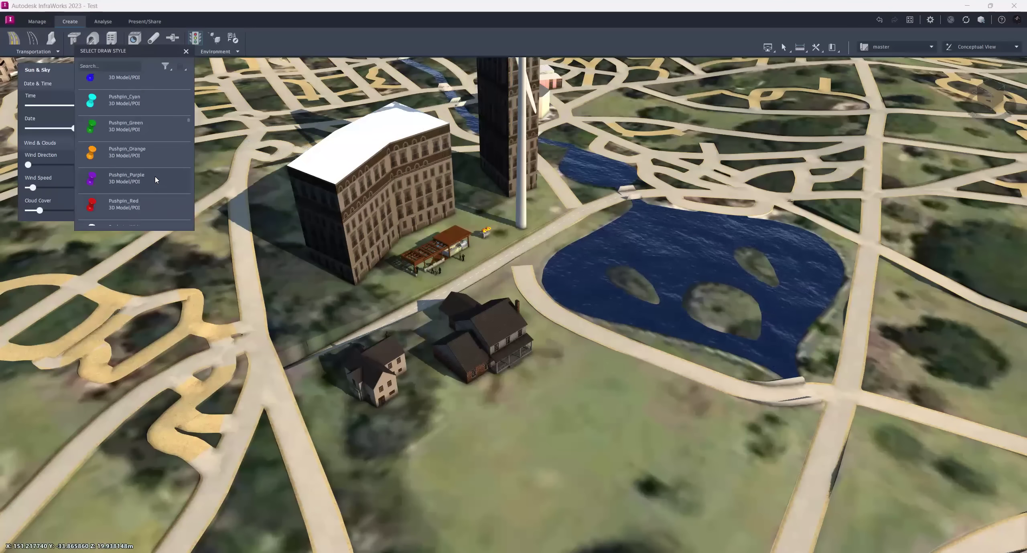
scroll(155, 180, down, 10)
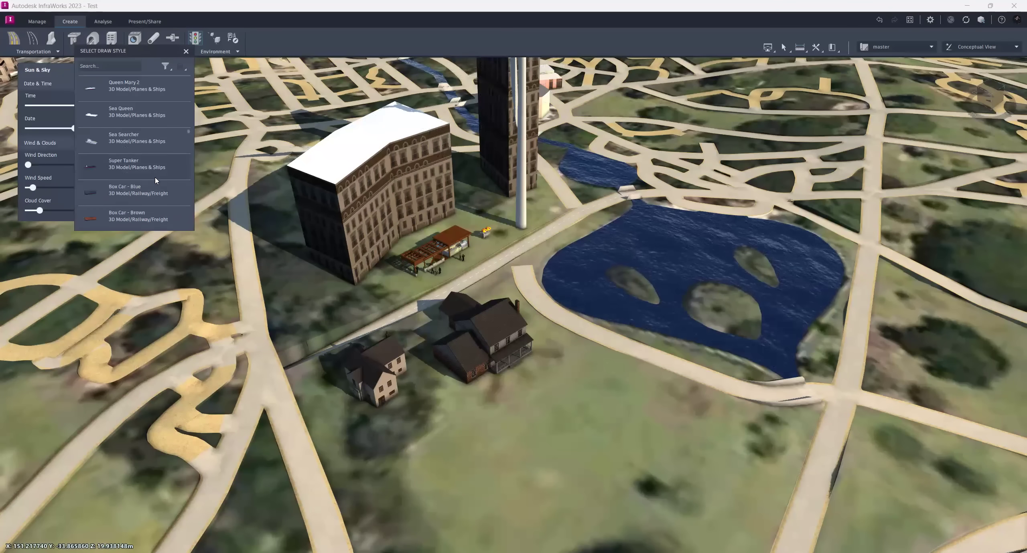
scroll(155, 180, down, 10)
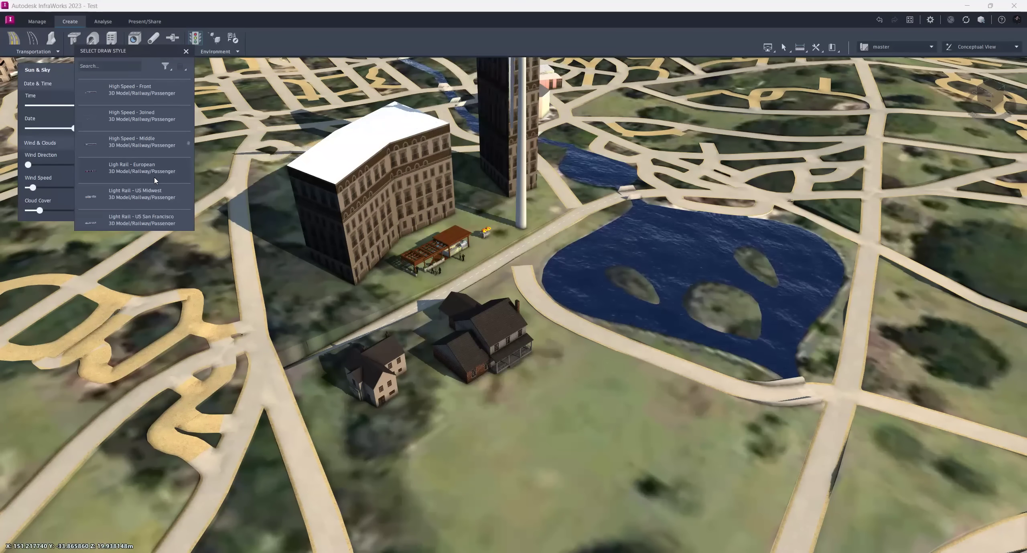
scroll(154, 180, down, 10)
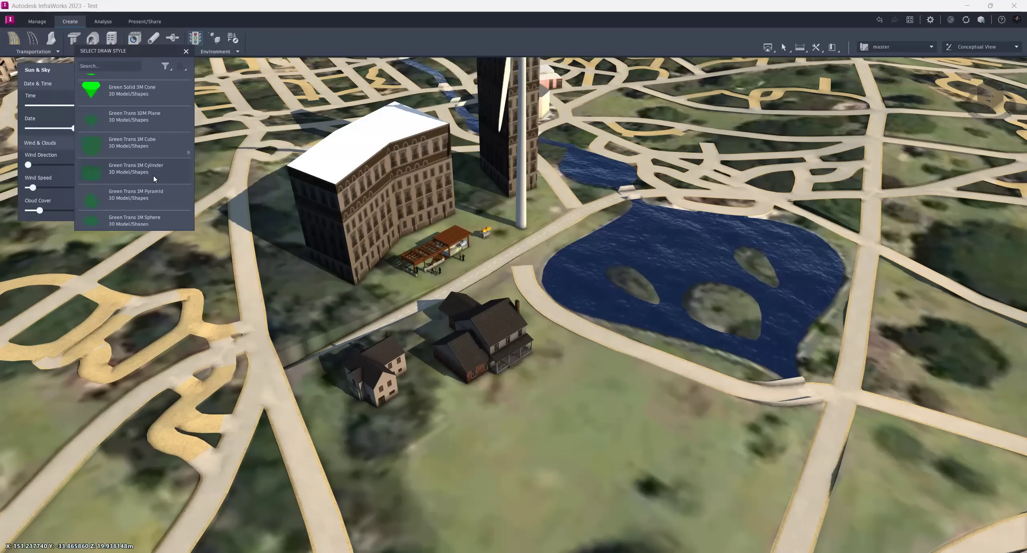
scroll(152, 175, down, 10)
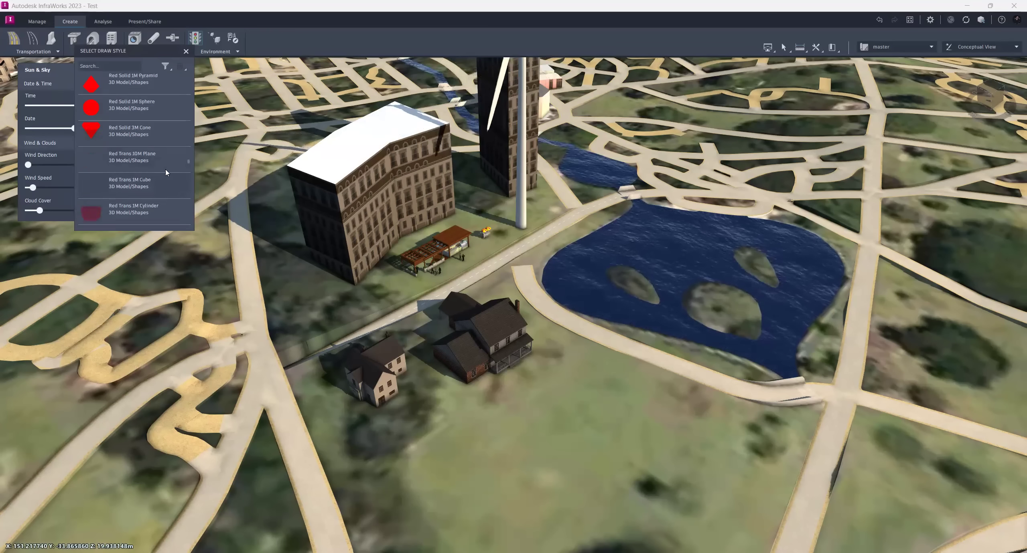
scroll(188, 183, down, 3)
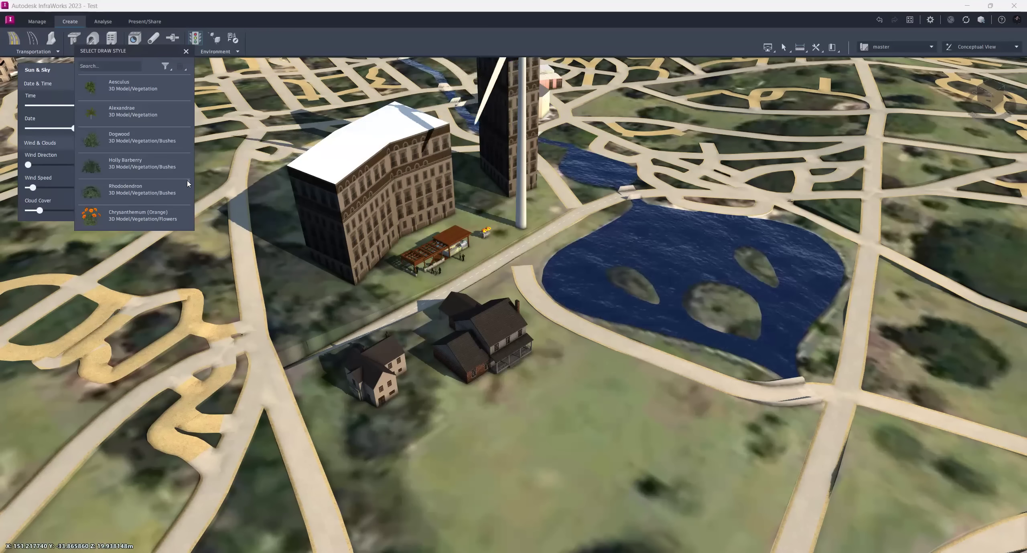
scroll(188, 186, down, 5)
scroll(186, 188, up, 8)
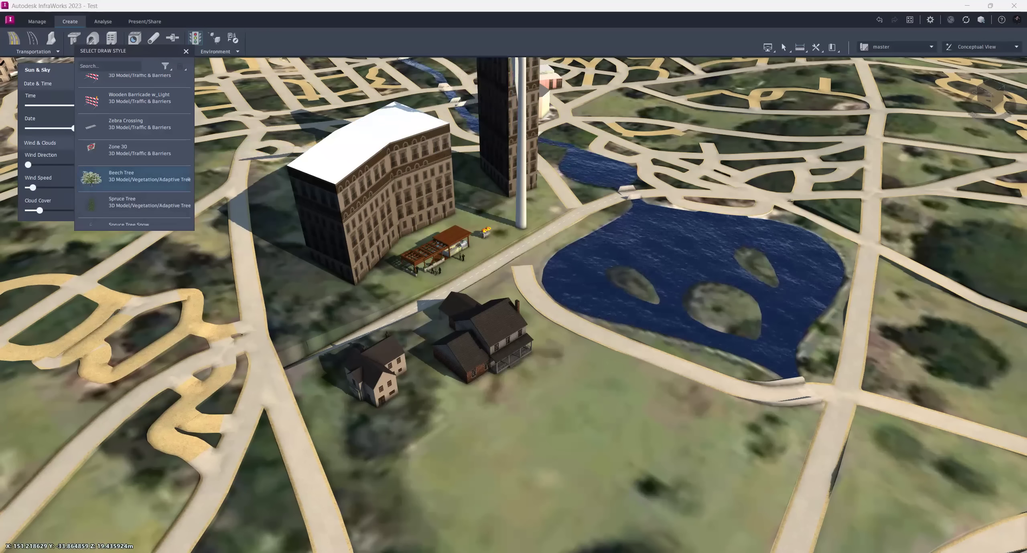
click(368, 306)
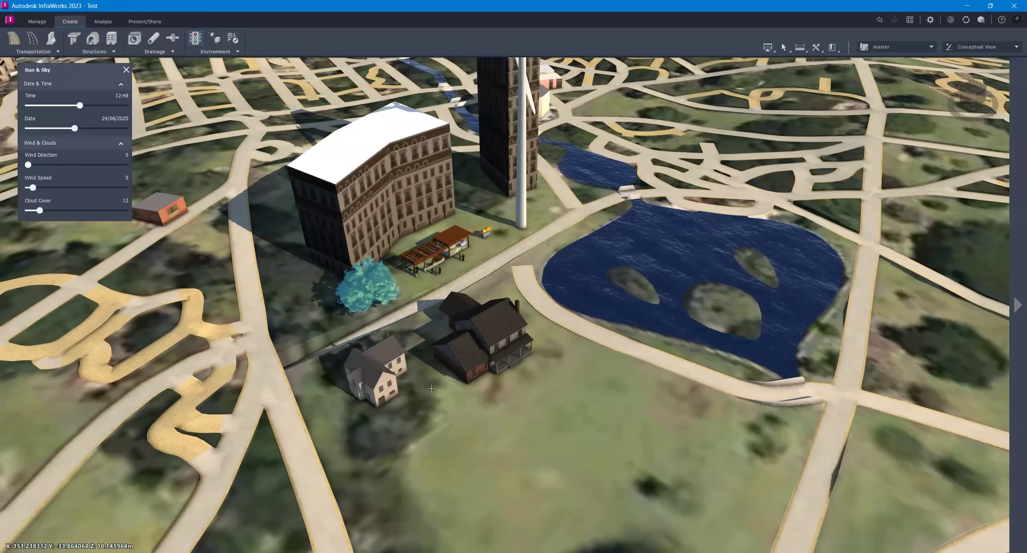
- Place a second Beech Tree on the grass in front of the larger house, across the road from the coffee shop
click(477, 429)
scroll(489, 427, up, 5)
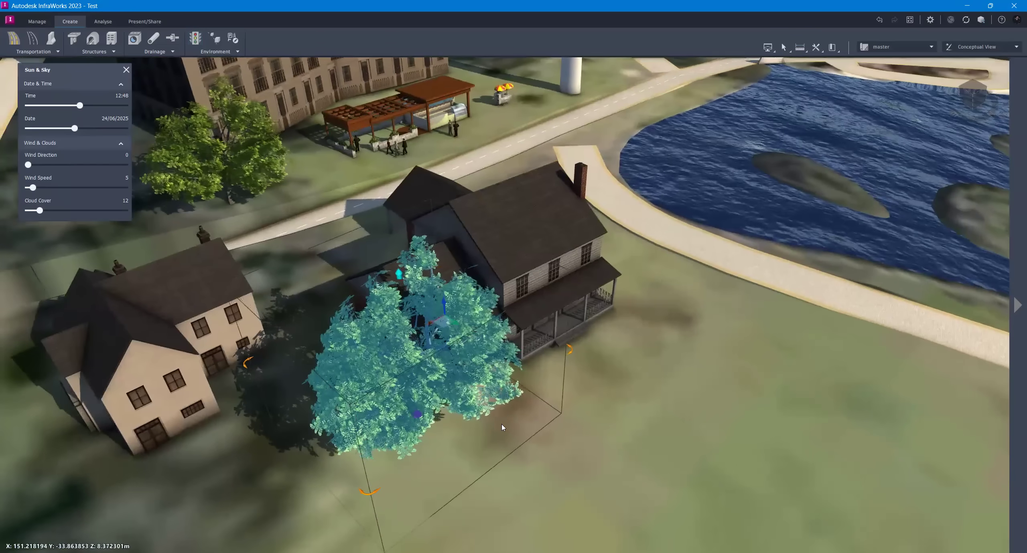
drag(501, 424, 425, 379)
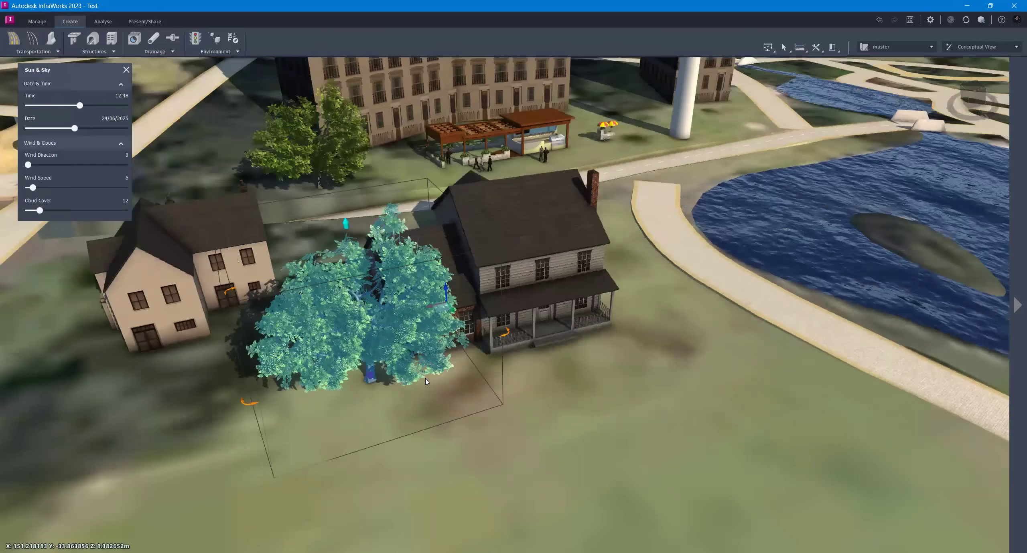
click(426, 381)
- Adjust the second tree's position on the grass beside the larger house's porch and deselect it
scroll(425, 373, up, 3)
scroll(444, 368, up, 2)
drag(435, 339, 385, 335)
mouse_move(296, 370)
mouse_down()
mouse_move(500, 386)
mouse_move(455, 405)
mouse_up()
shift+middle_drag(455, 408, 283, 292)
click(283, 292)
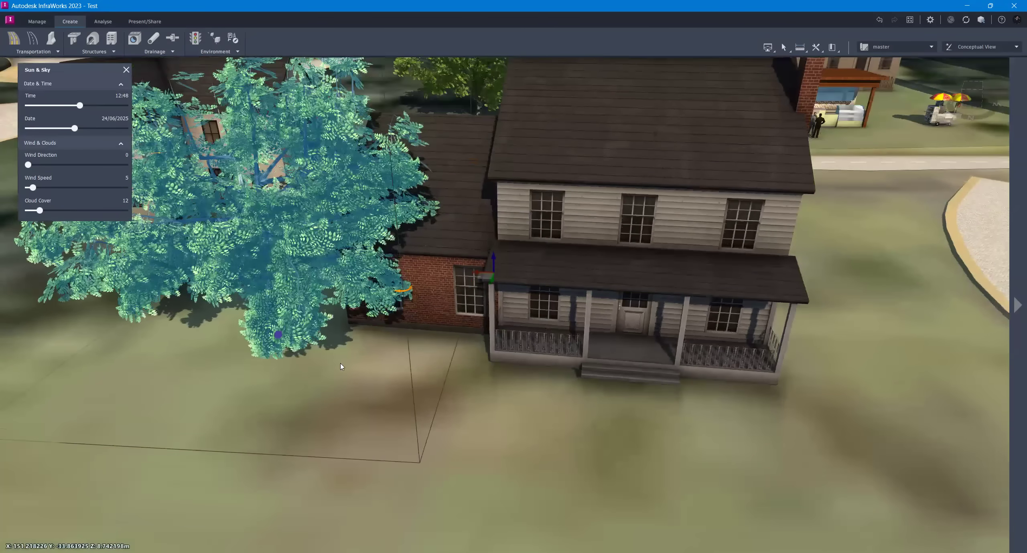
shift+middle_drag(340, 367, 494, 259)
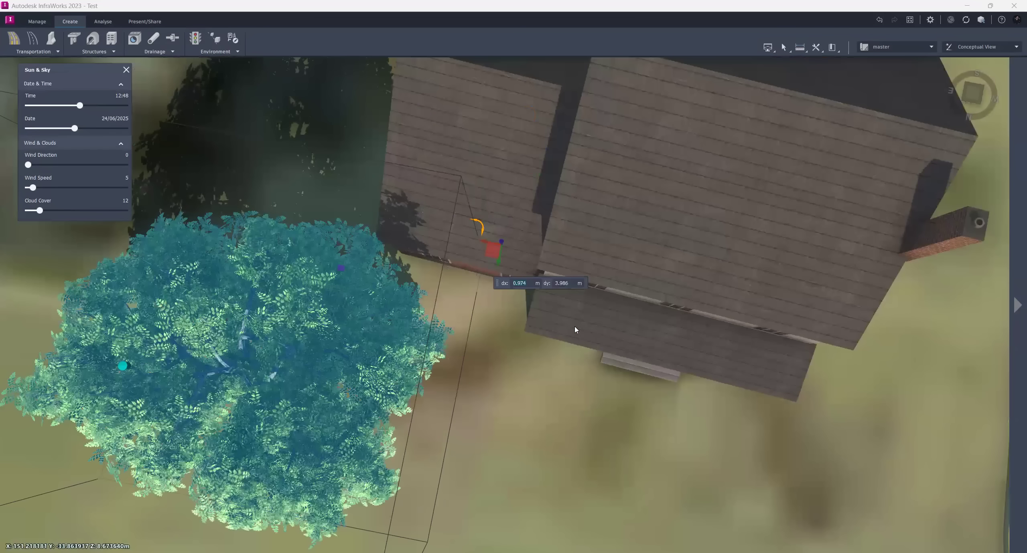
drag(627, 358, 583, 365)
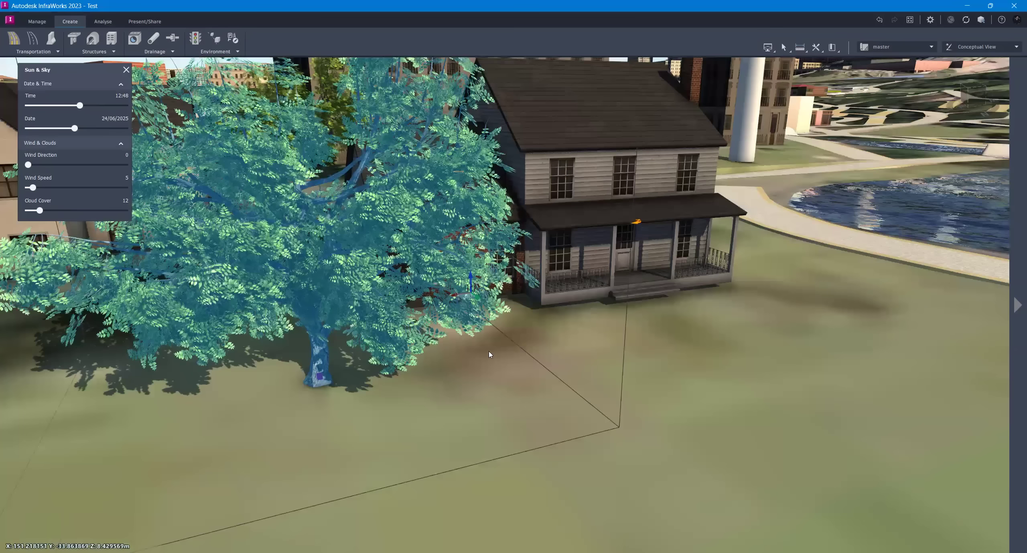
drag(491, 355, 518, 314)
click(518, 315)
- Examine the two trees and their shadows around the houses and apartment building, from close range and from above
shift+middle_drag(517, 318, 557, 404)
scroll(451, 367, down, 1)
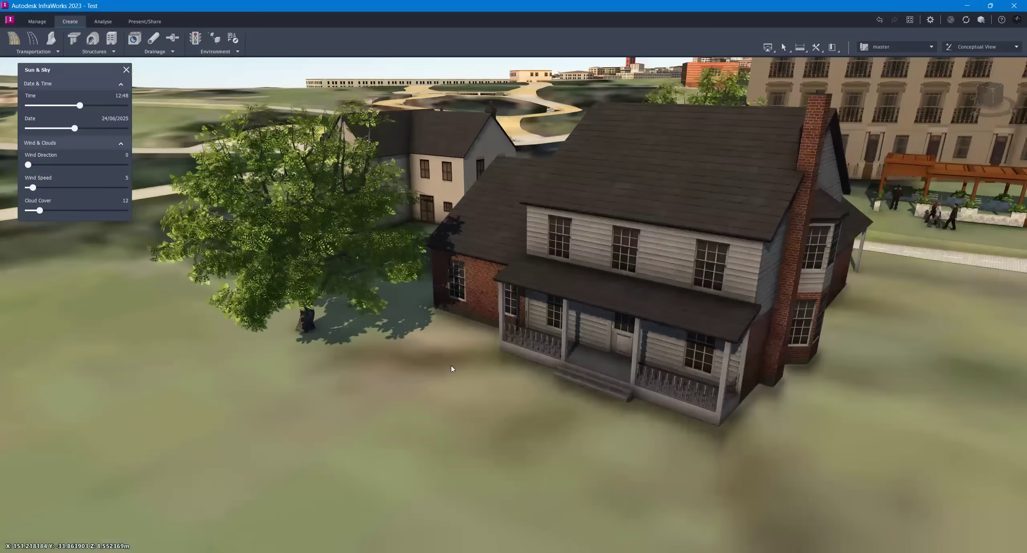
scroll(452, 382, down, 2)
drag(563, 397, 618, 366)
shift+middle_drag(618, 369, 586, 415)
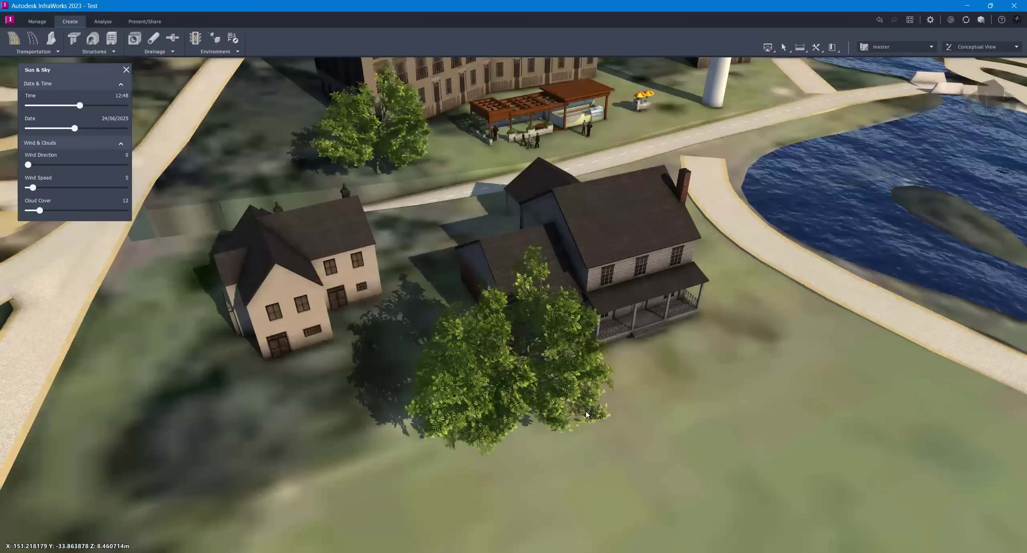
shift+middle_drag(614, 376, 674, 402)
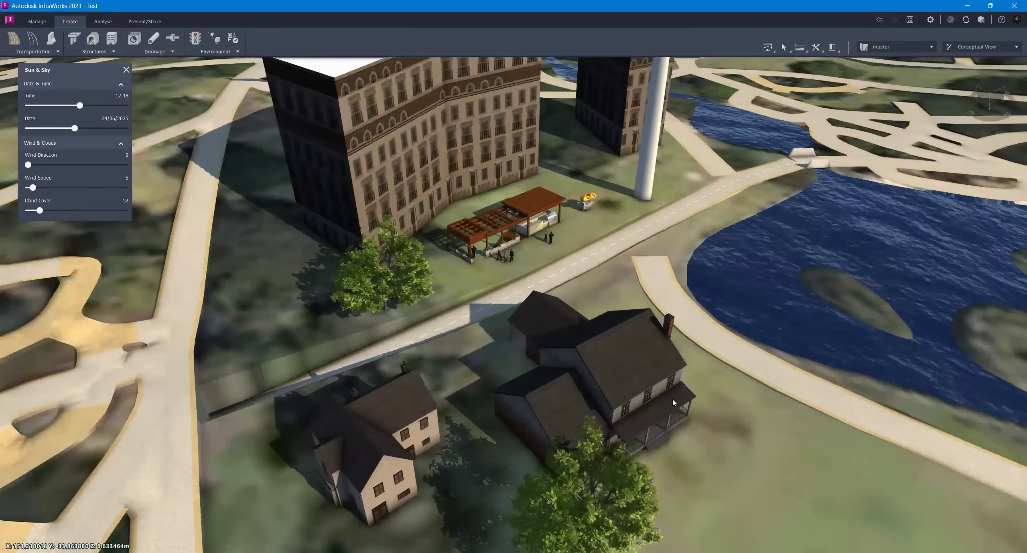
scroll(672, 399, down, 5)
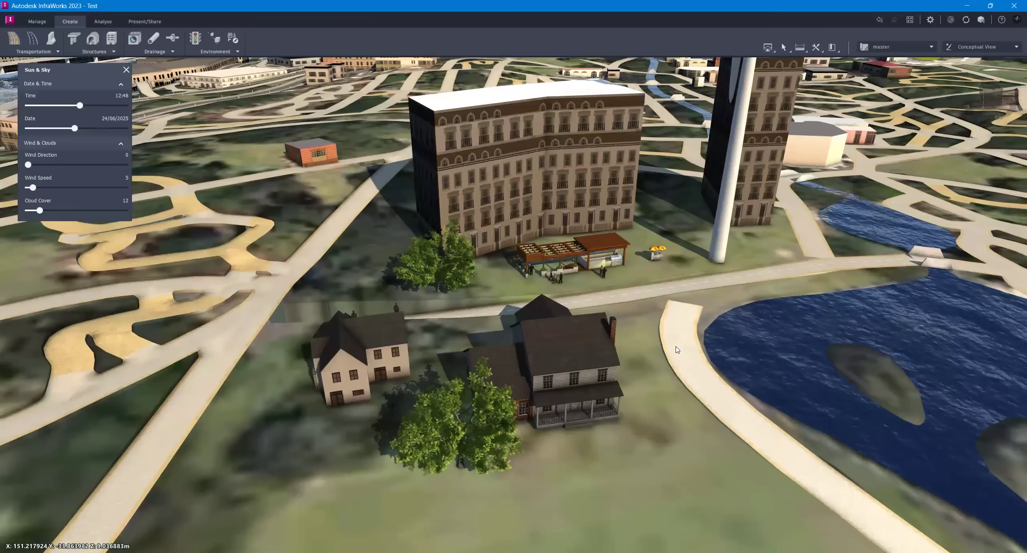
drag(676, 350, 672, 345)
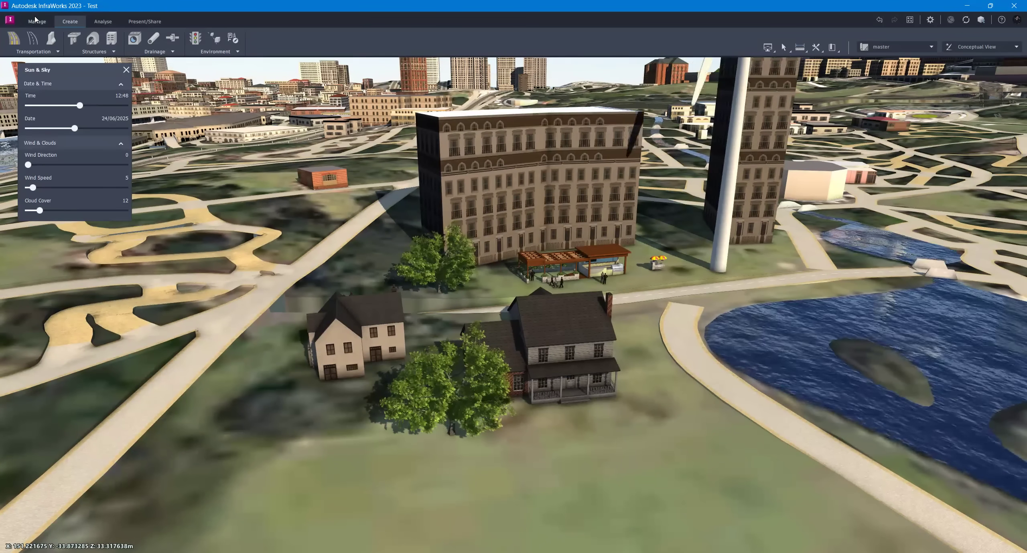
- Show the model's imported data sources grouped by feature type
click(36, 21)
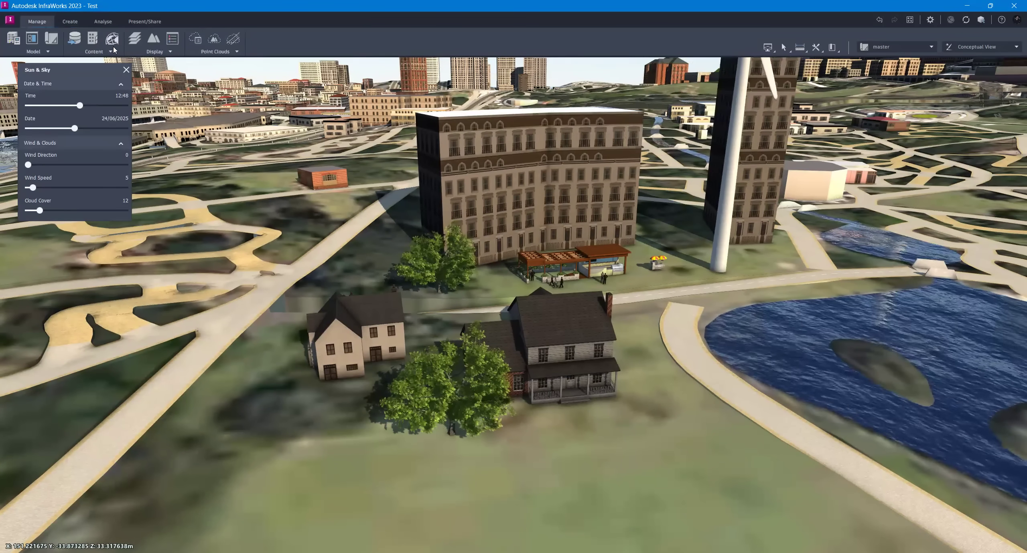
click(74, 38)
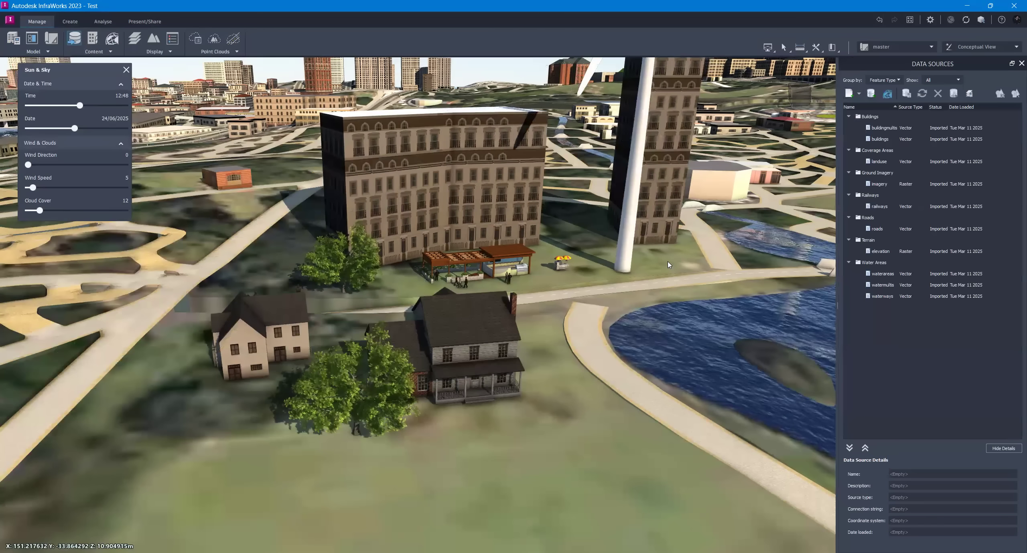
scroll(668, 265, down, 4)
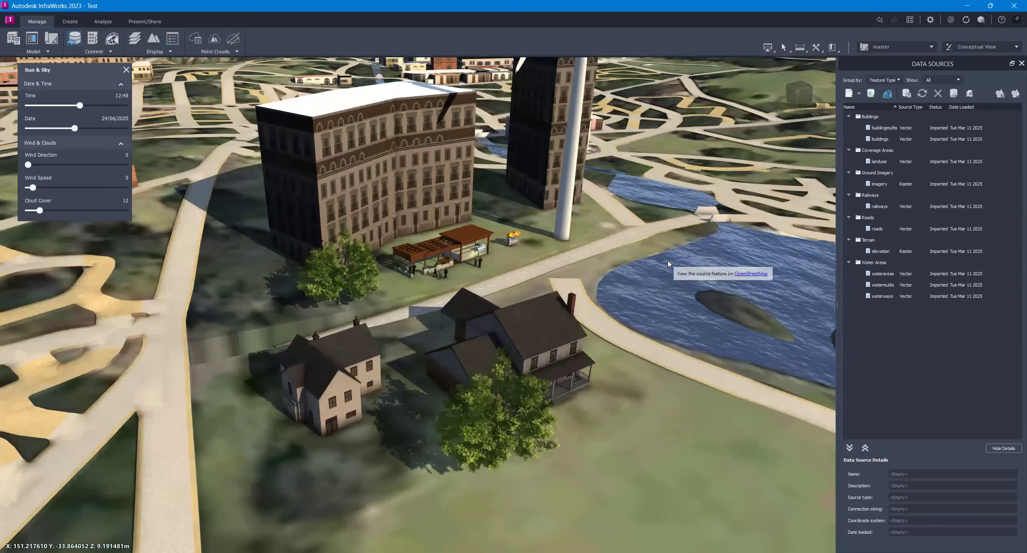
right_click(602, 262)
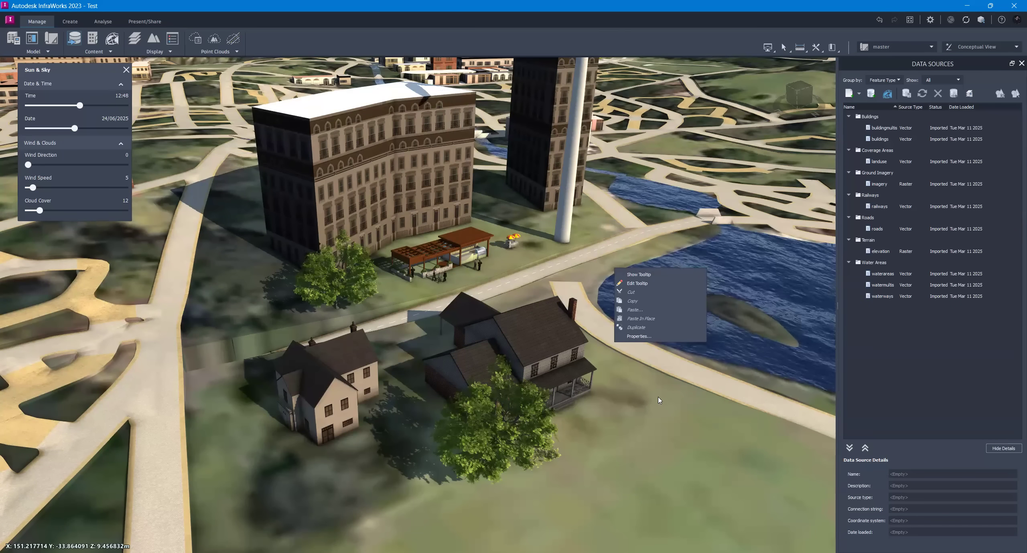
click(692, 121)
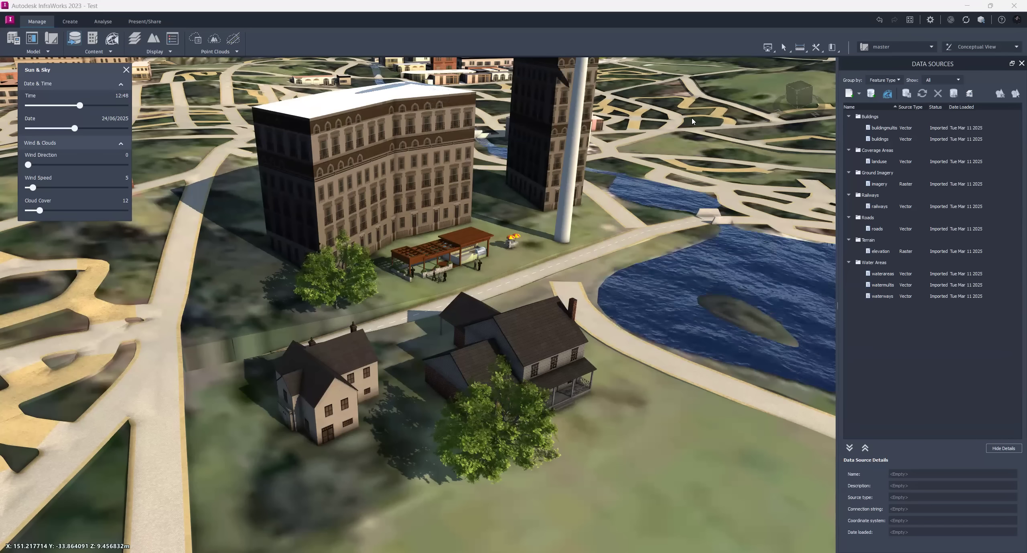